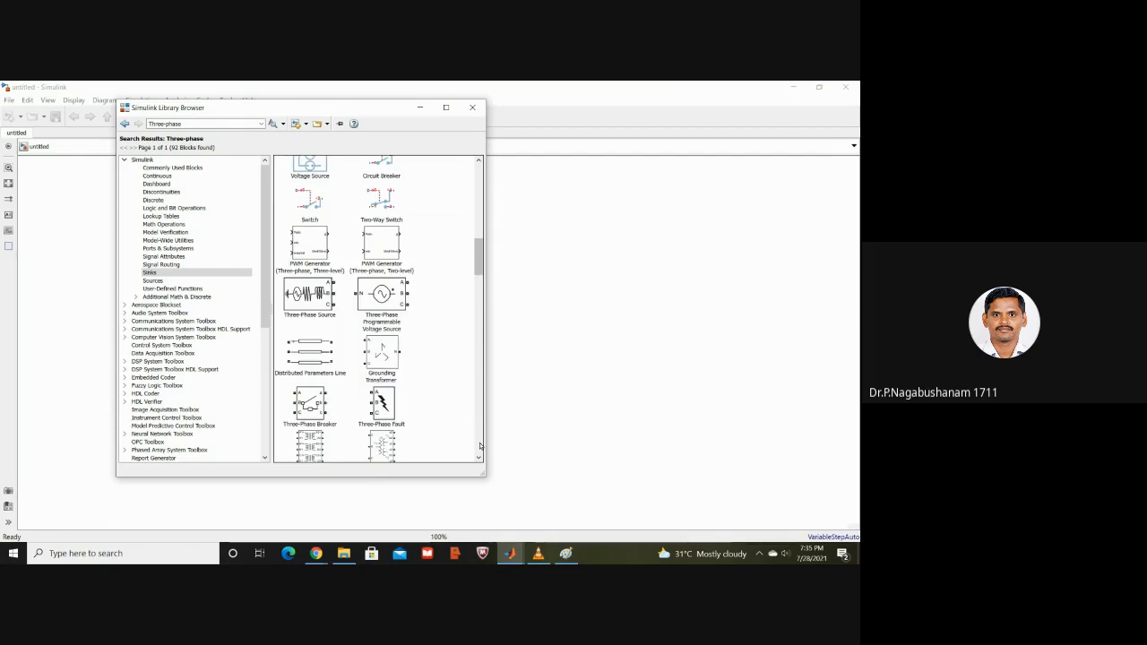
- Add a Three-Phase Parallel RLC Load block from the library to the empty model
left_click(479, 446)
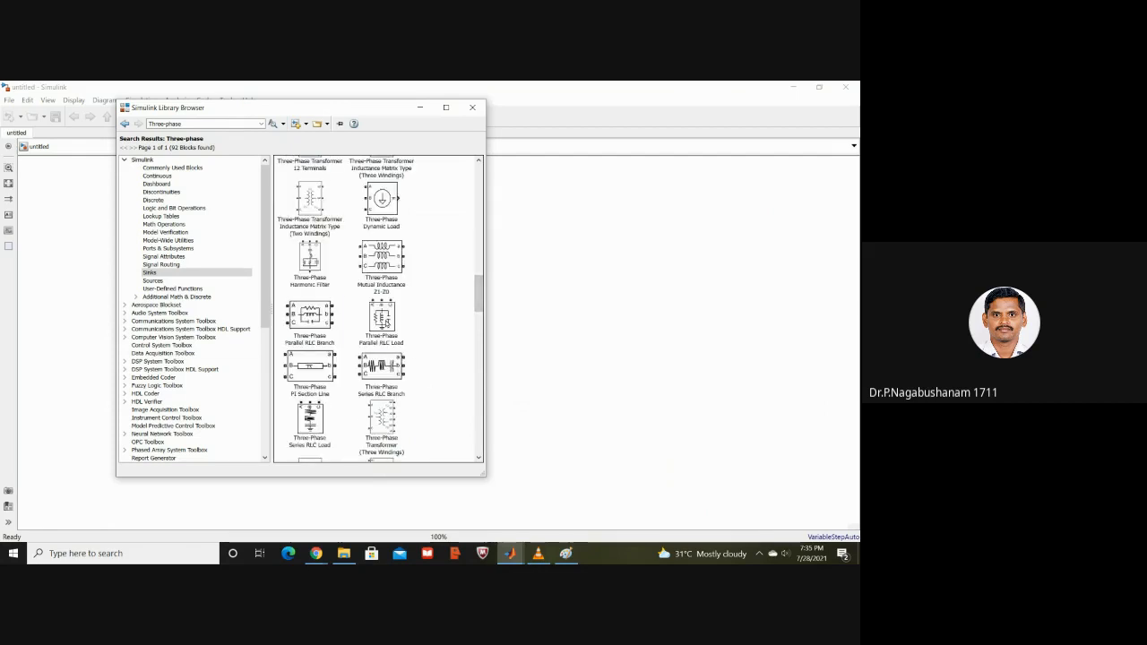
left_click(387, 323)
left_click_drag(386, 323, 171, 337)
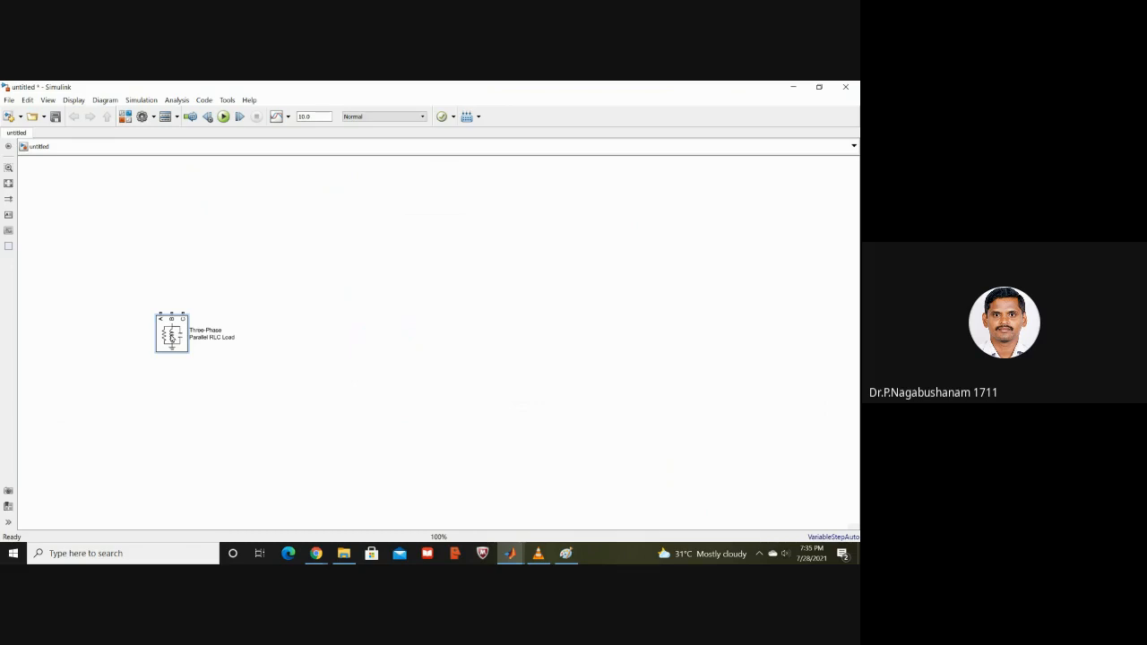
- Search the block library for "wind turbine" and add the plain Wind Turbine block to the model, up and to the right of the RLC load
mouse_move(510, 553)
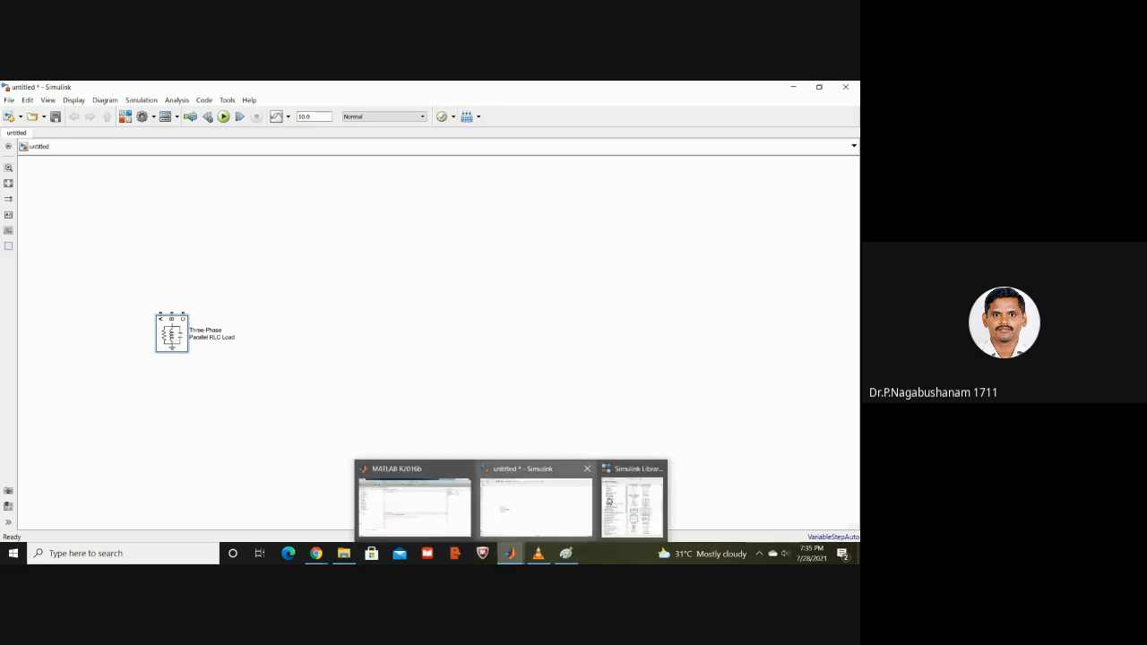
left_click(628, 499)
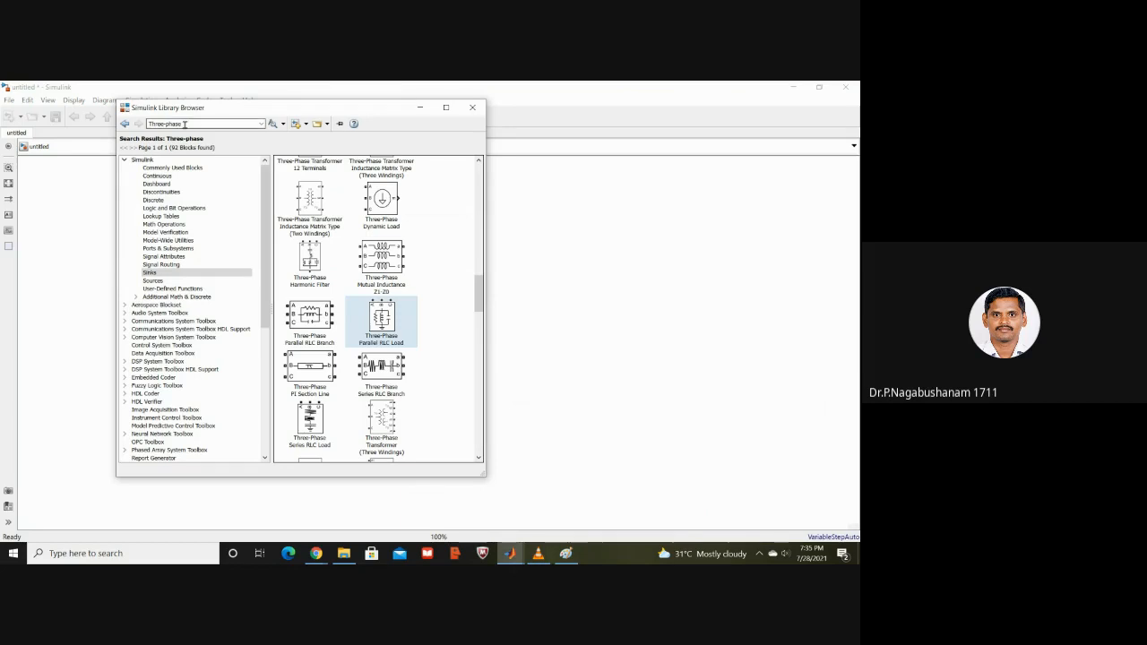
left_click_drag(148, 124, 184, 123)
type("wind t")
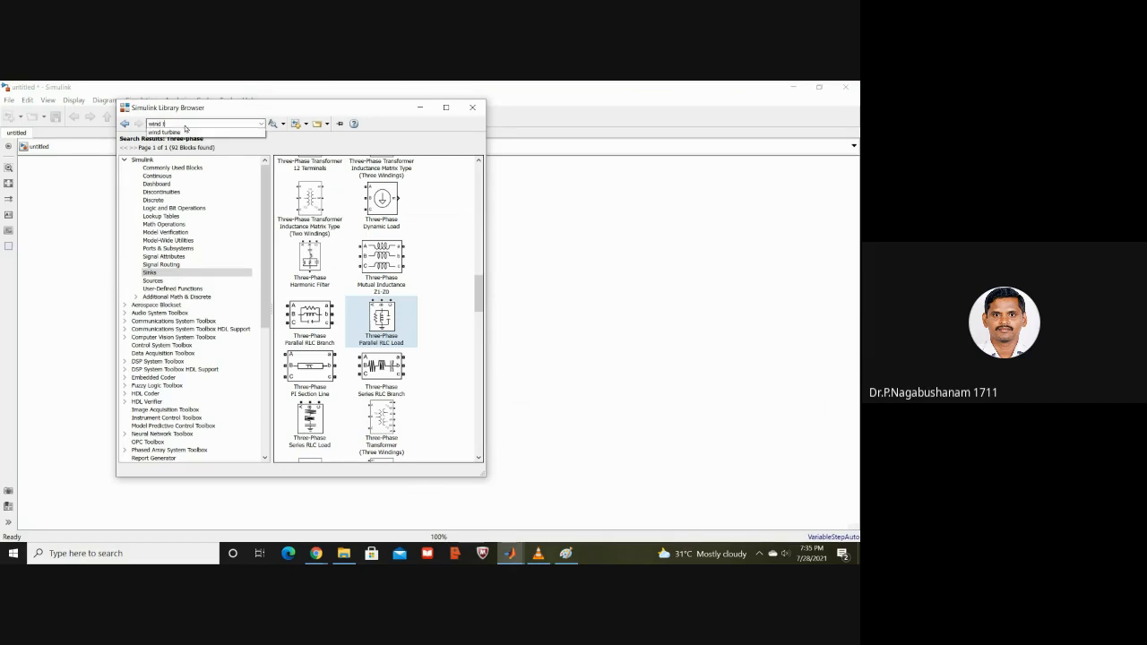
left_click(177, 133)
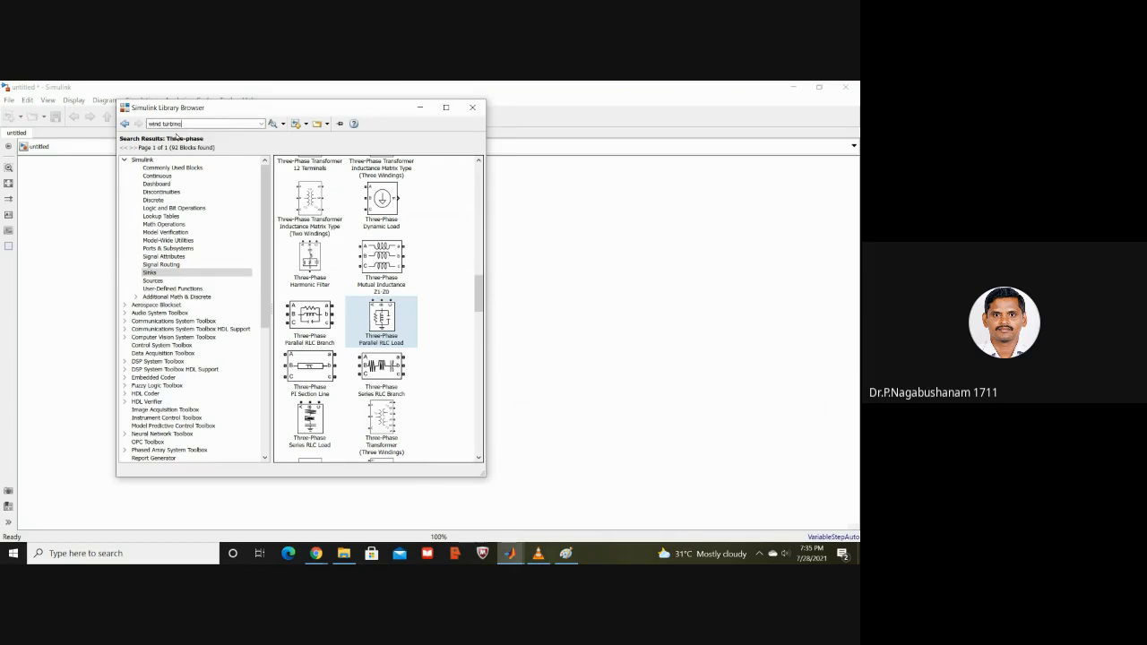
left_click(273, 125)
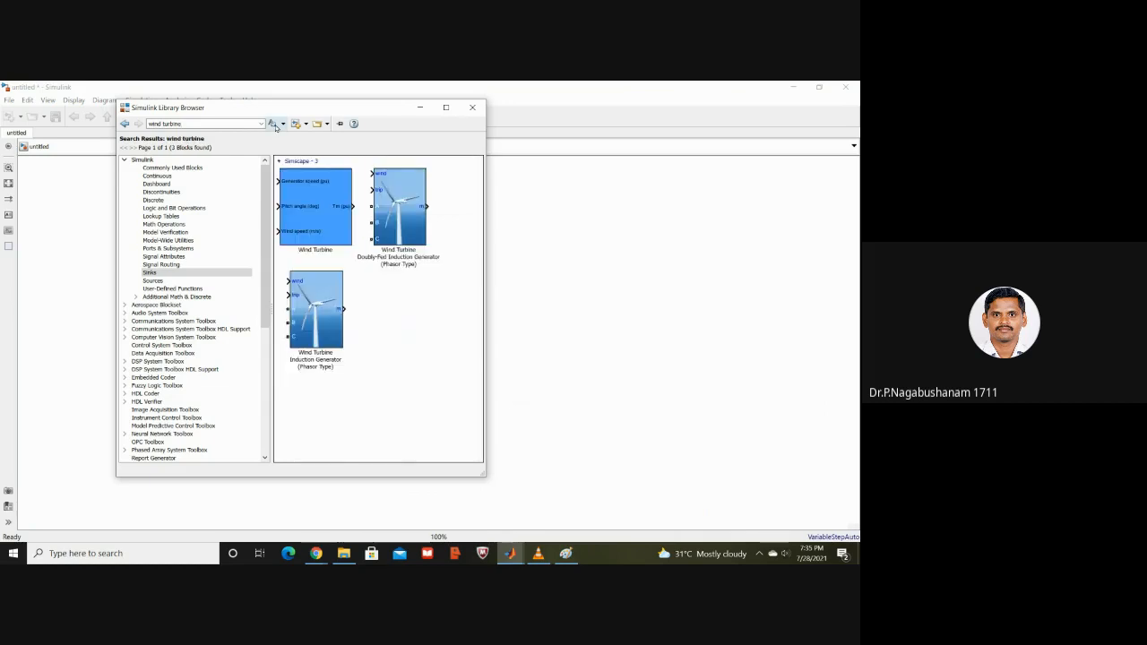
left_click(314, 207)
left_click_drag(314, 207, 544, 234)
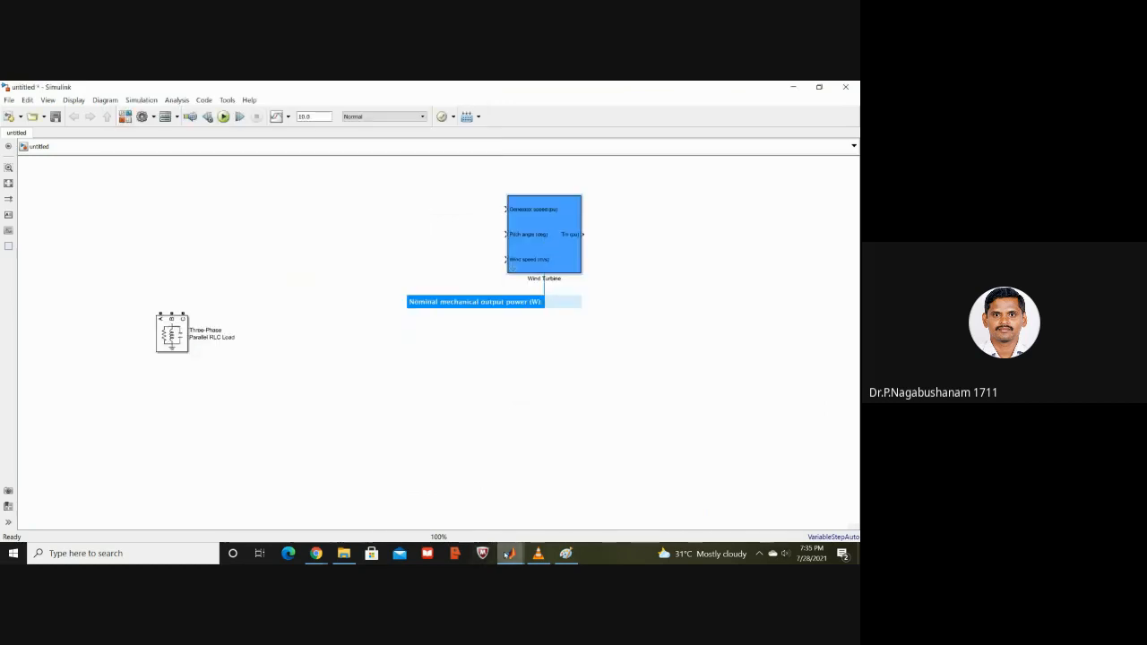
- Search the block library for "voltage measurement" and place the Voltage Measurement block below the Wind Turbine
mouse_move(510, 553)
left_click(639, 519)
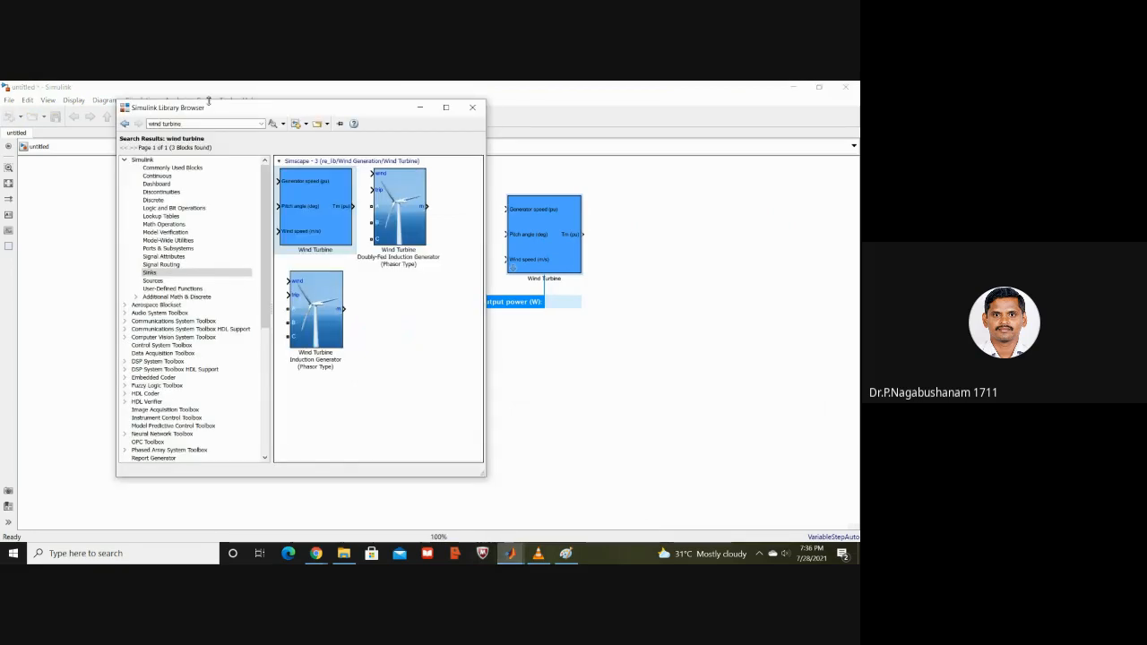
triple_click(211, 123)
type("voltage measurement")
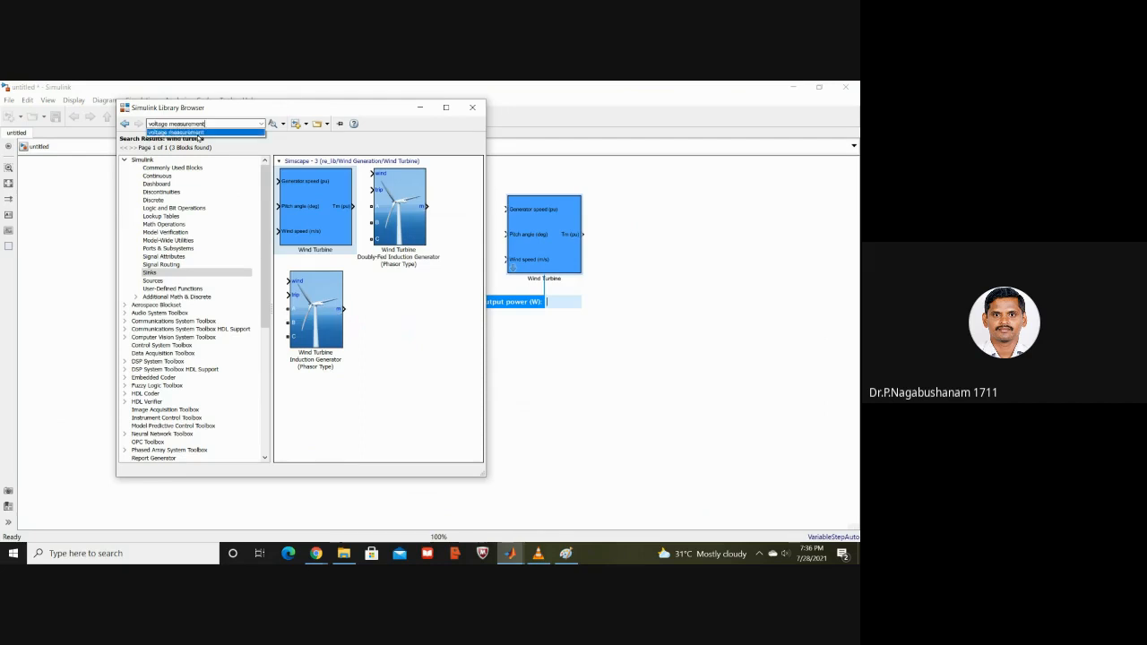
left_click(229, 132)
left_click(273, 125)
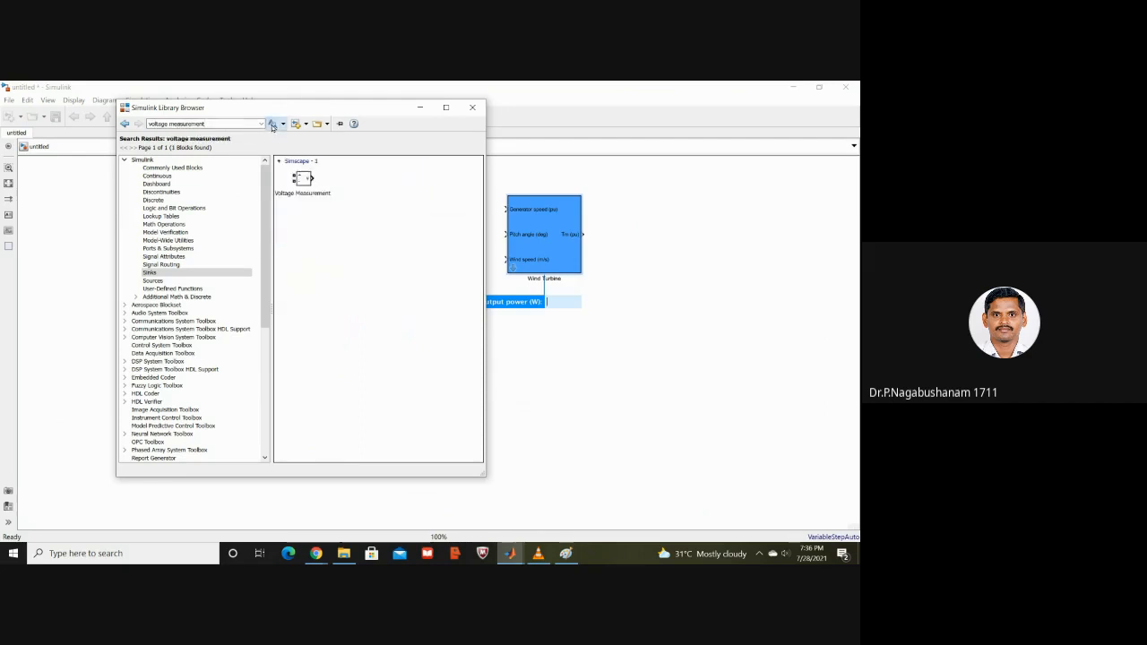
left_click(305, 179)
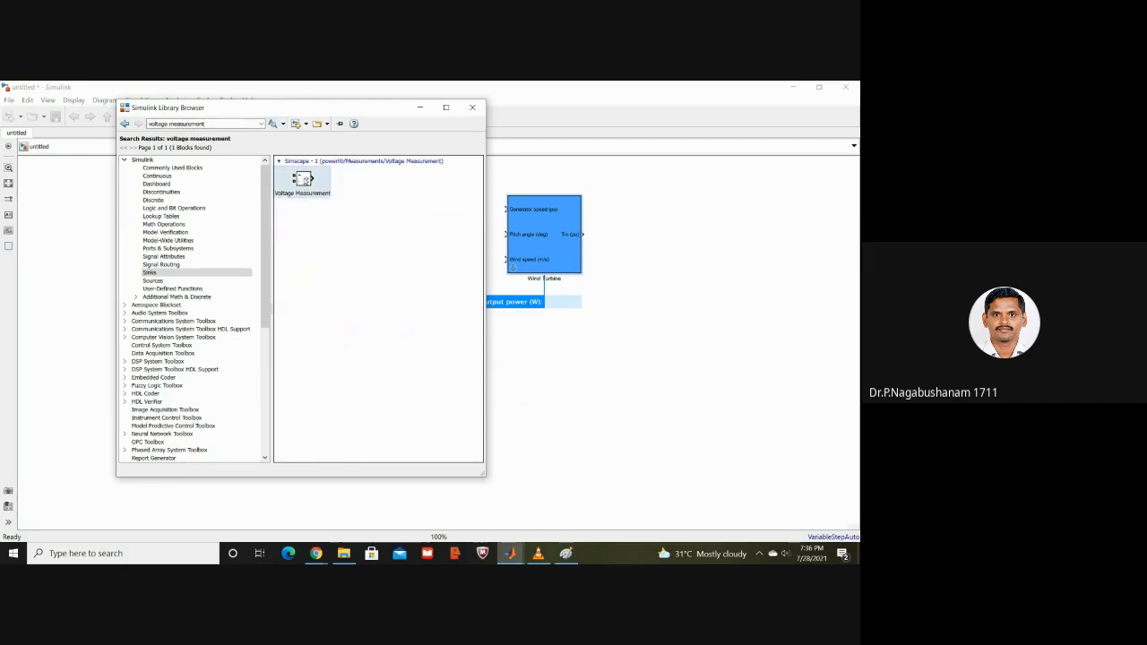
left_click_drag(305, 179, 507, 394)
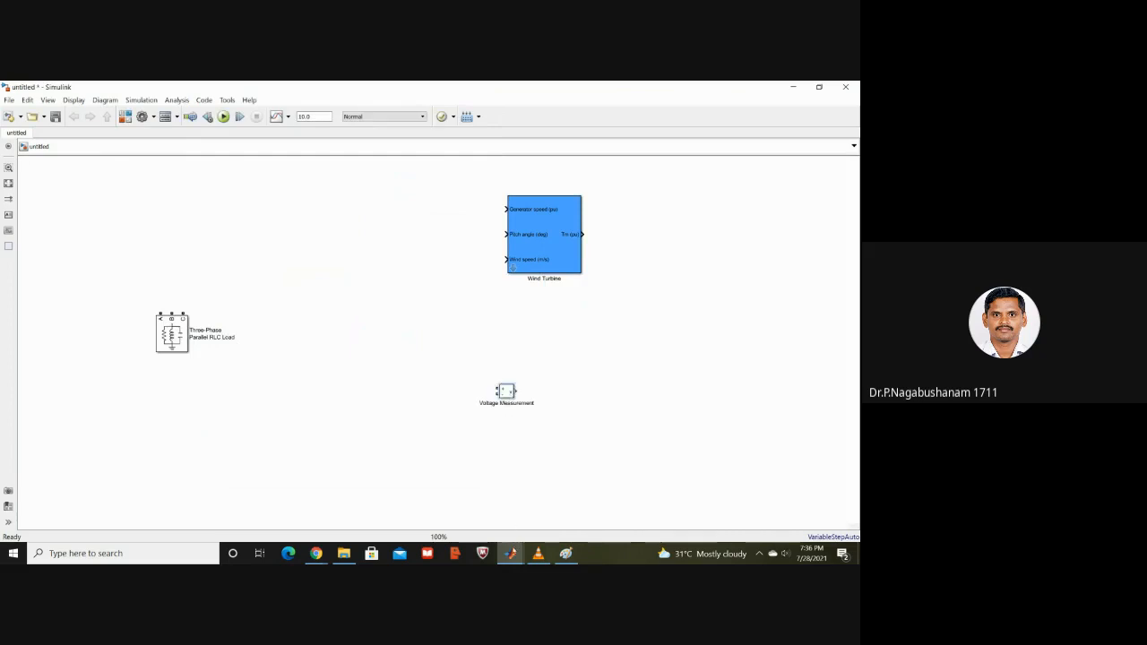
- Search the block library for "current measurement"
mouse_move(511, 553)
left_click(631, 515)
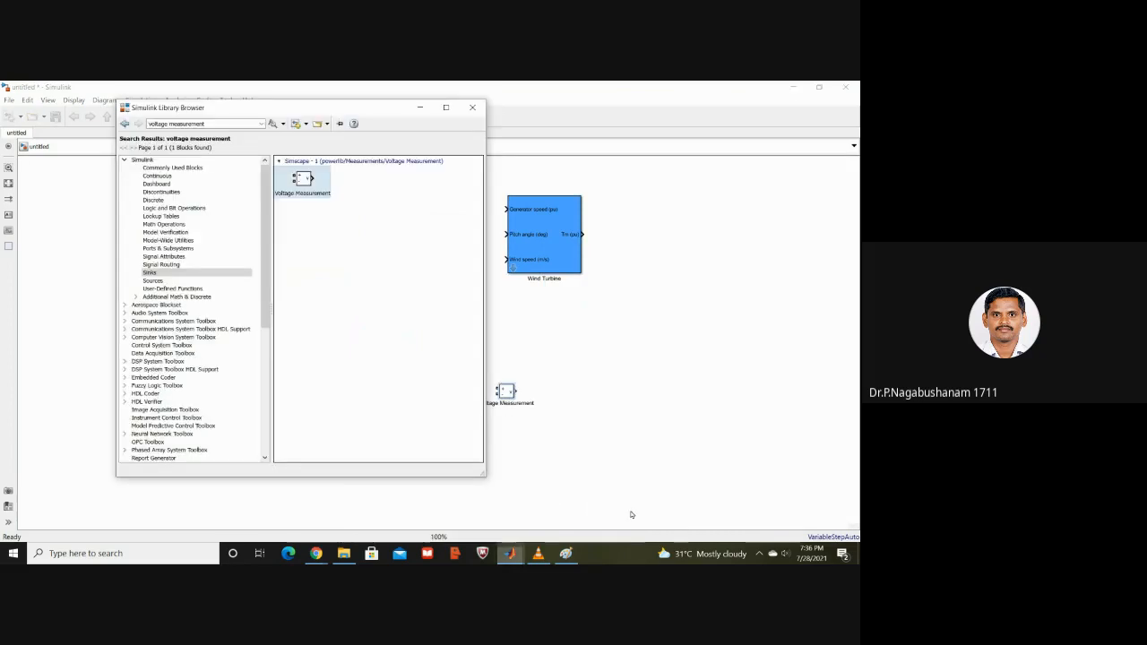
left_click(165, 124)
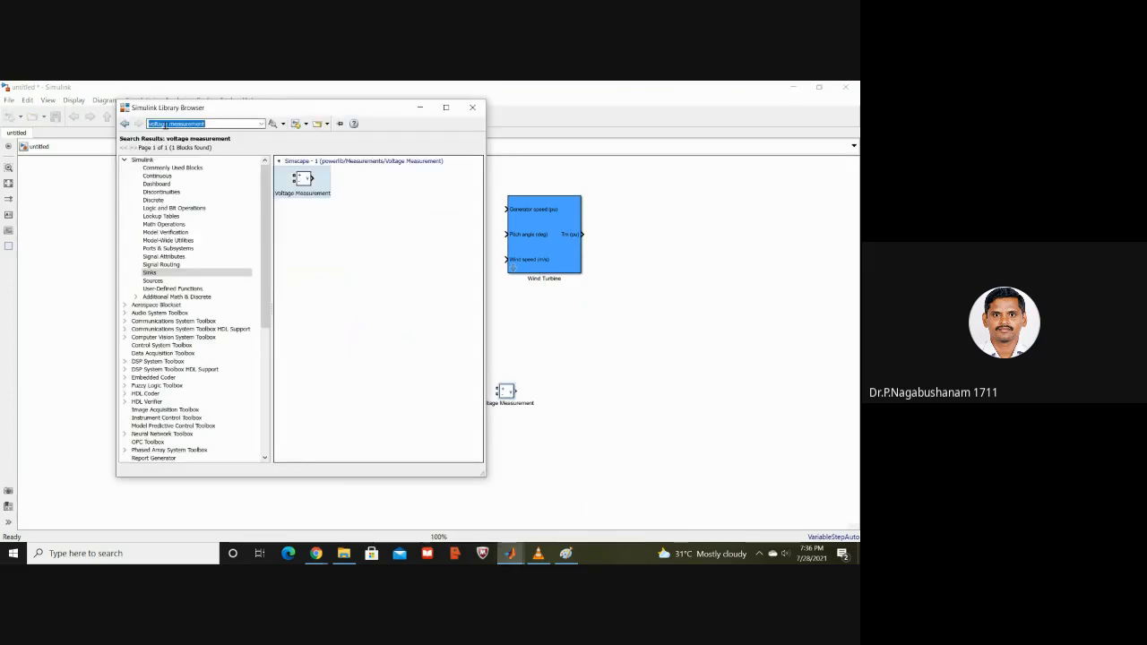
left_click(165, 123)
key("BackSpace")
key("BackSpace")
key("BackSpace")
key("BackSpace")
key("BackSpace")
key("BackSpace")
key("Delete")
key("Delete")
type("current")
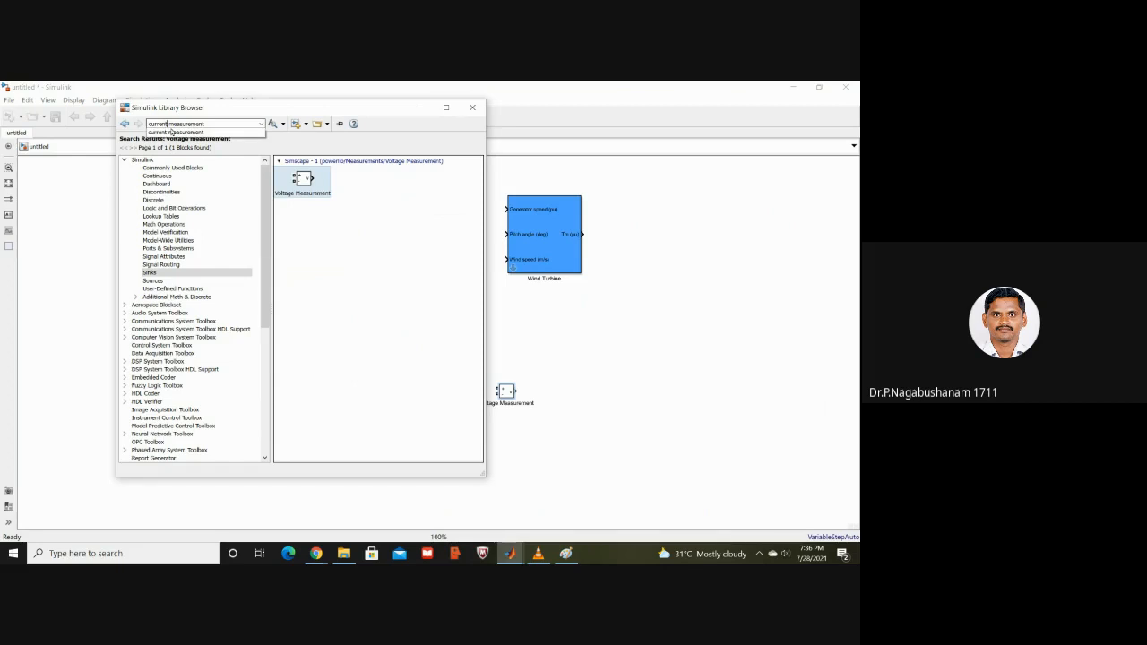
left_click(218, 132)
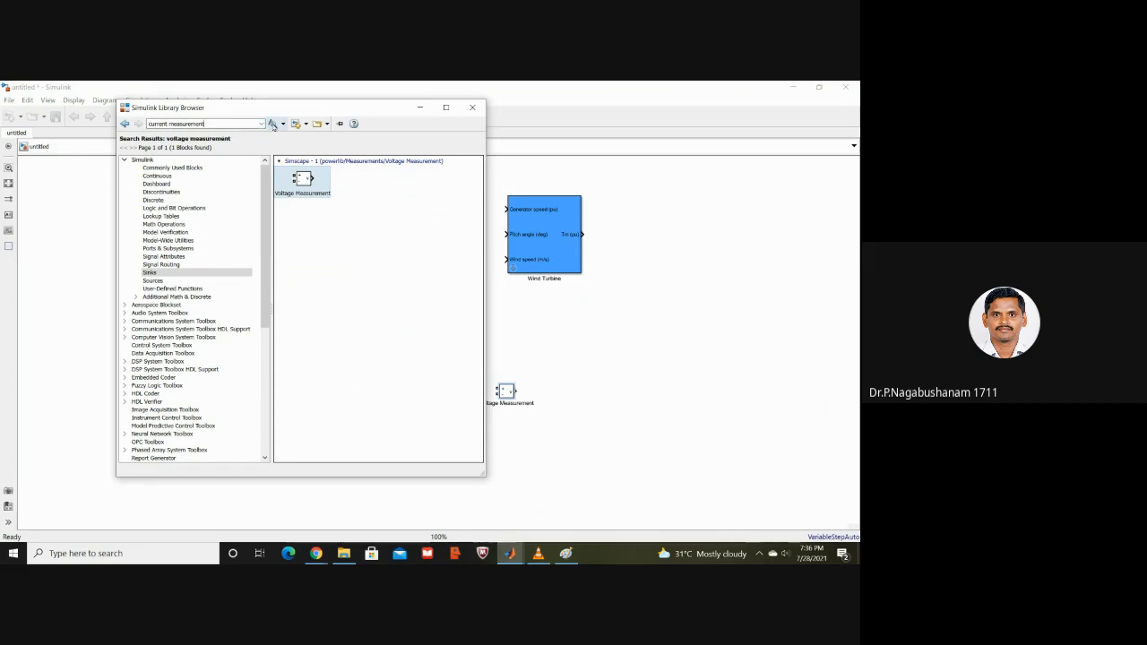
left_click(272, 123)
- Place the Current Measurement block in the model just above the Voltage Measurement block
left_click(307, 229)
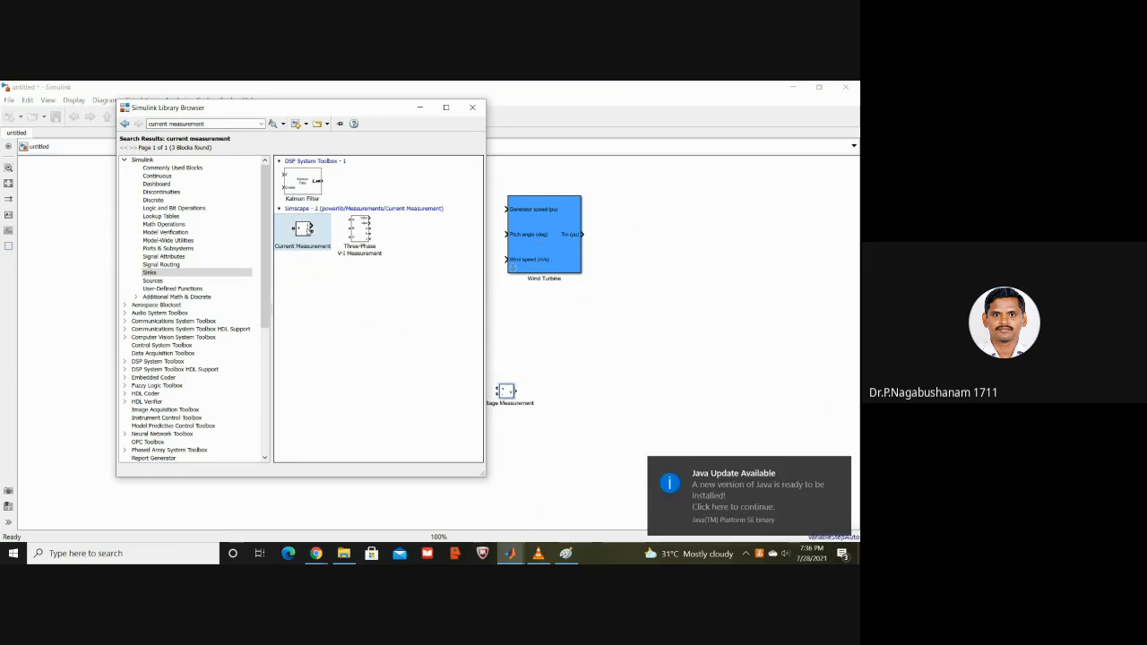
left_click_drag(303, 229, 502, 360)
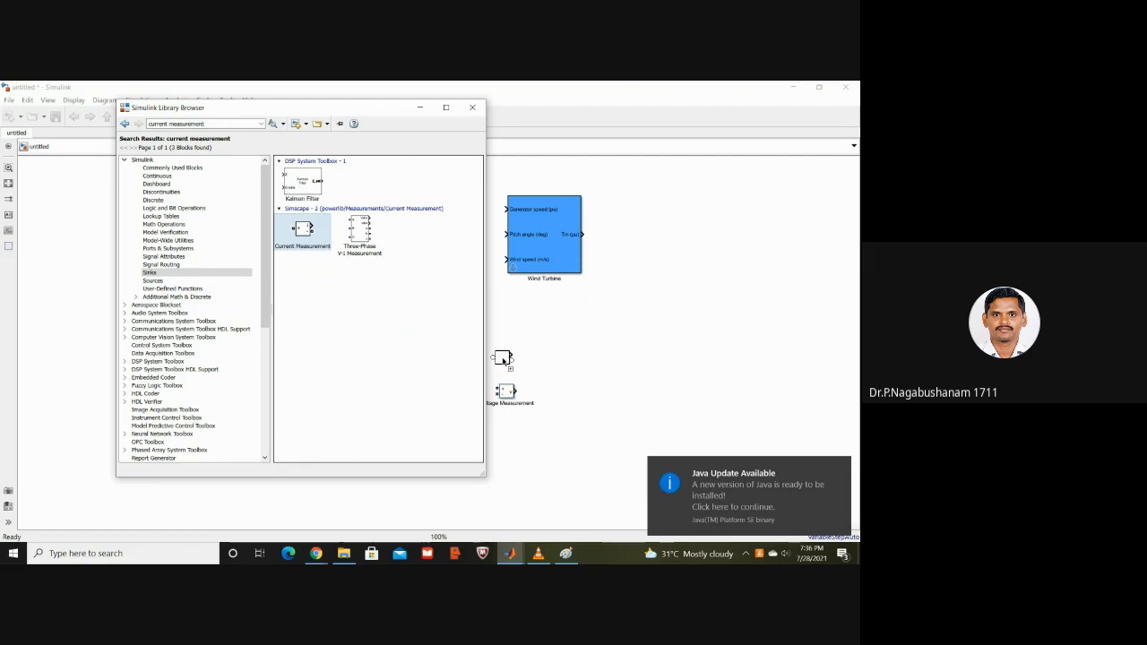
left_click(502, 361)
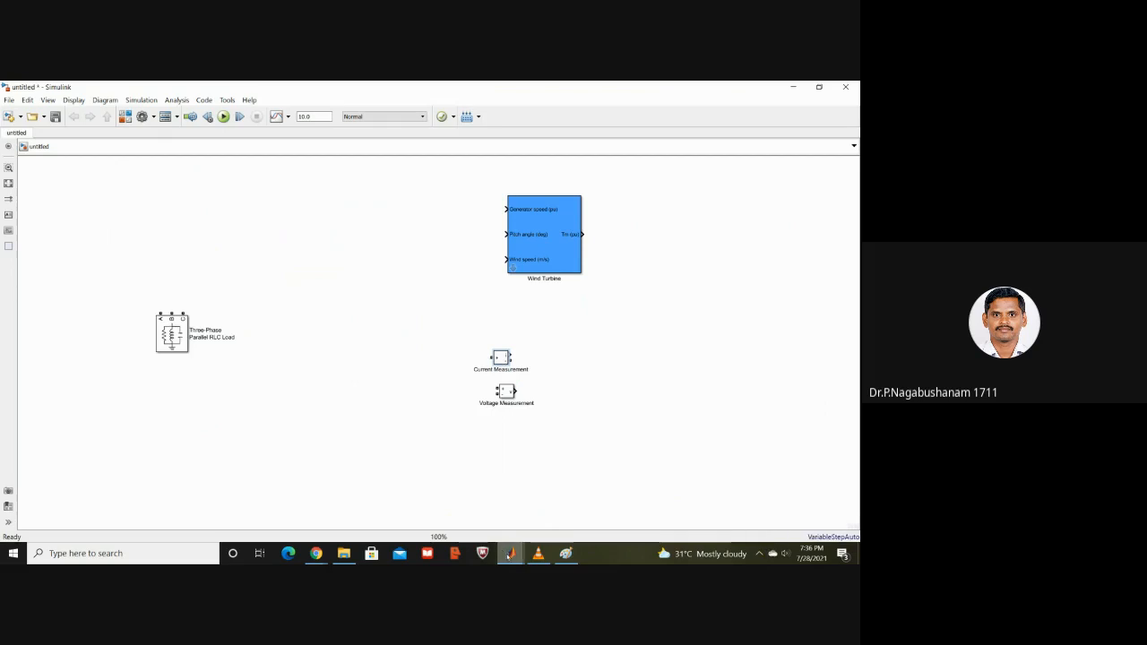
- Search the library for "permanent magnet synchronous machine" and place that machine block beside the measurement blocks, below the Wind Turbine
mouse_move(510, 551)
left_click(613, 523)
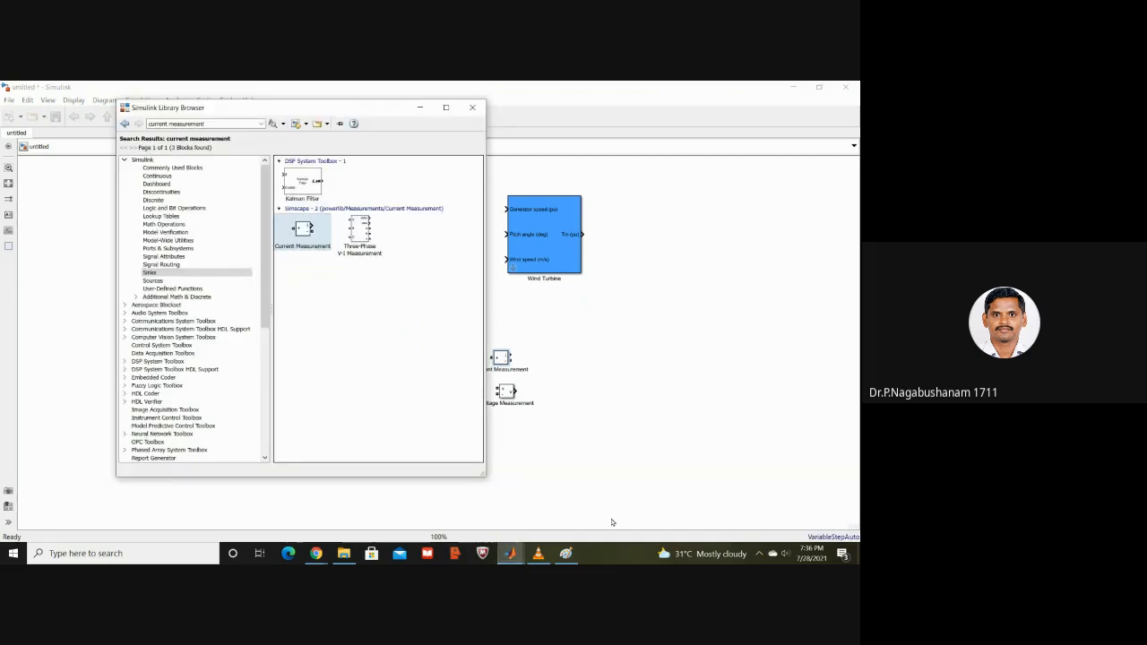
left_click(224, 124)
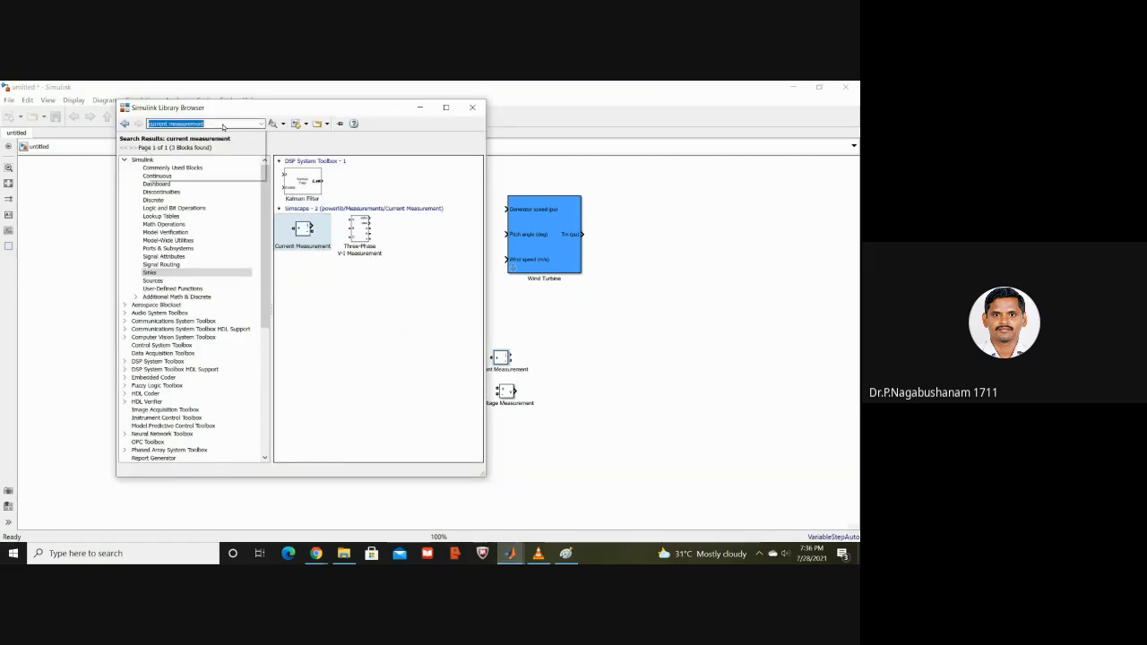
type("p")
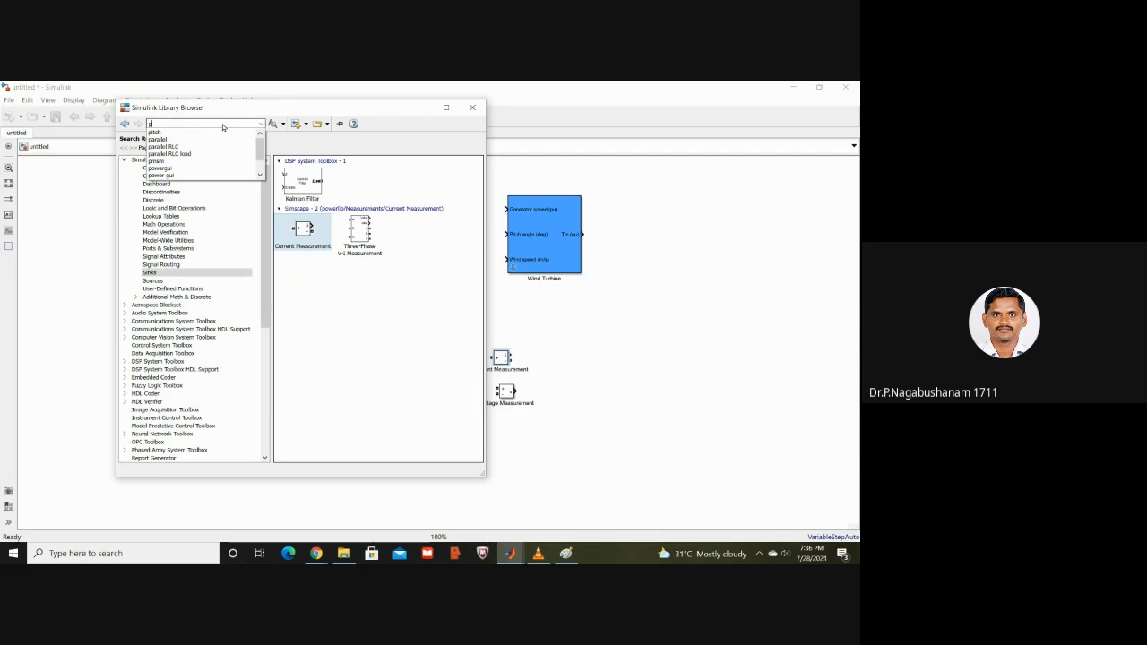
type("erm")
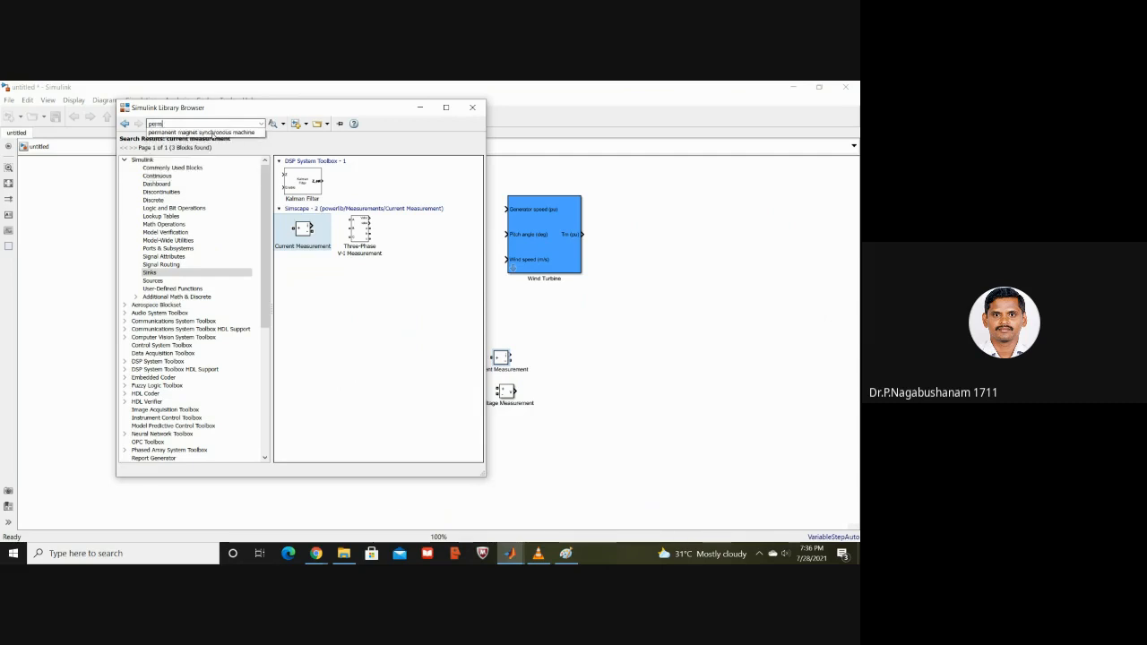
left_click(216, 132)
left_click(272, 126)
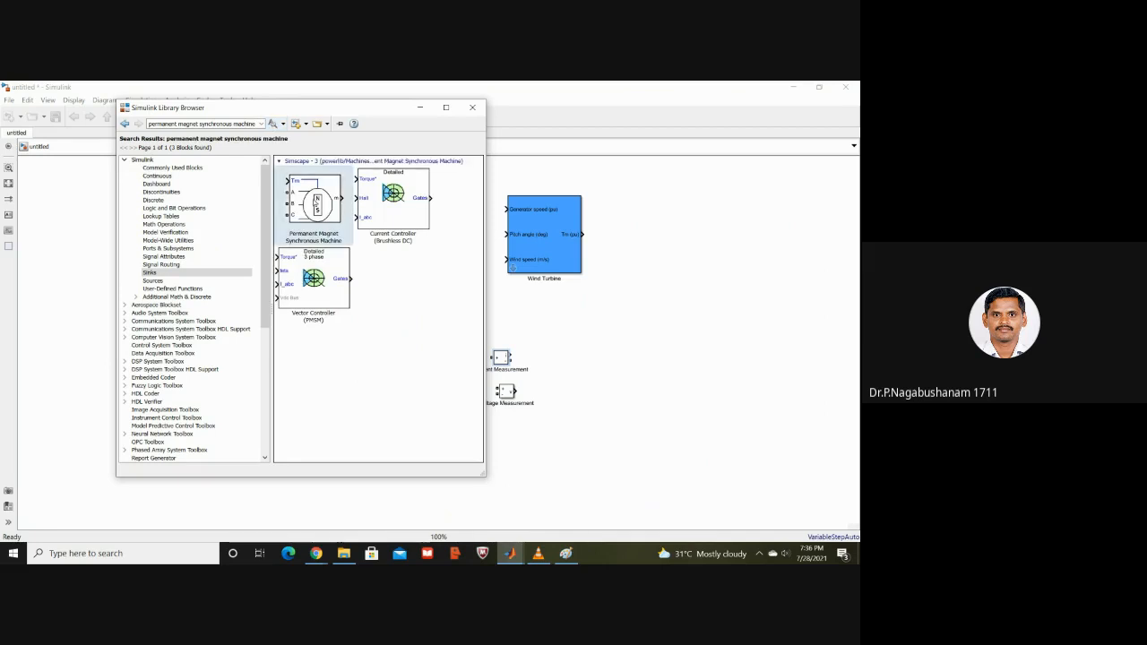
left_click_drag(315, 204, 583, 363)
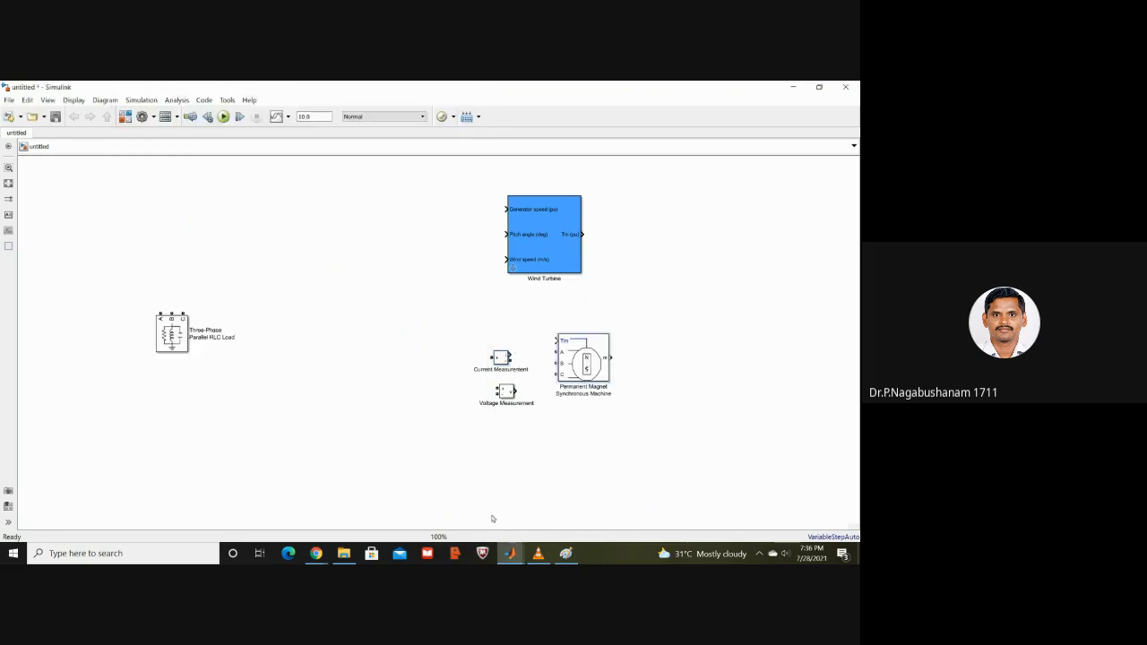
- Add three Constant blocks from the Simulink Sources library to the right of the Wind Turbine block
mouse_move(510, 553)
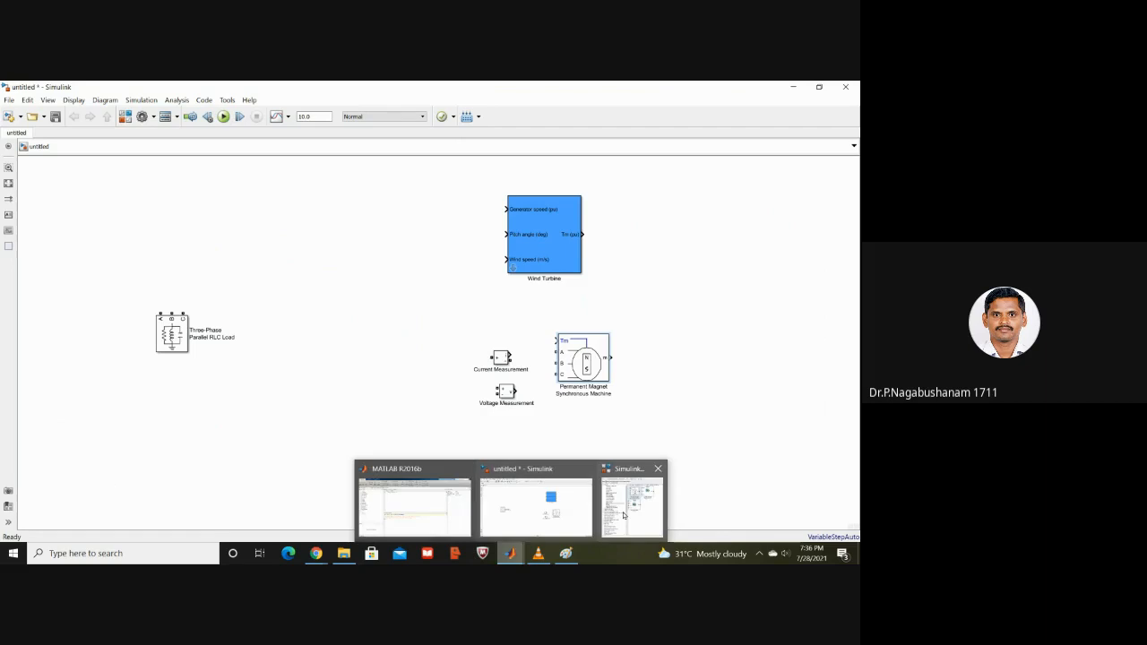
left_click(623, 514)
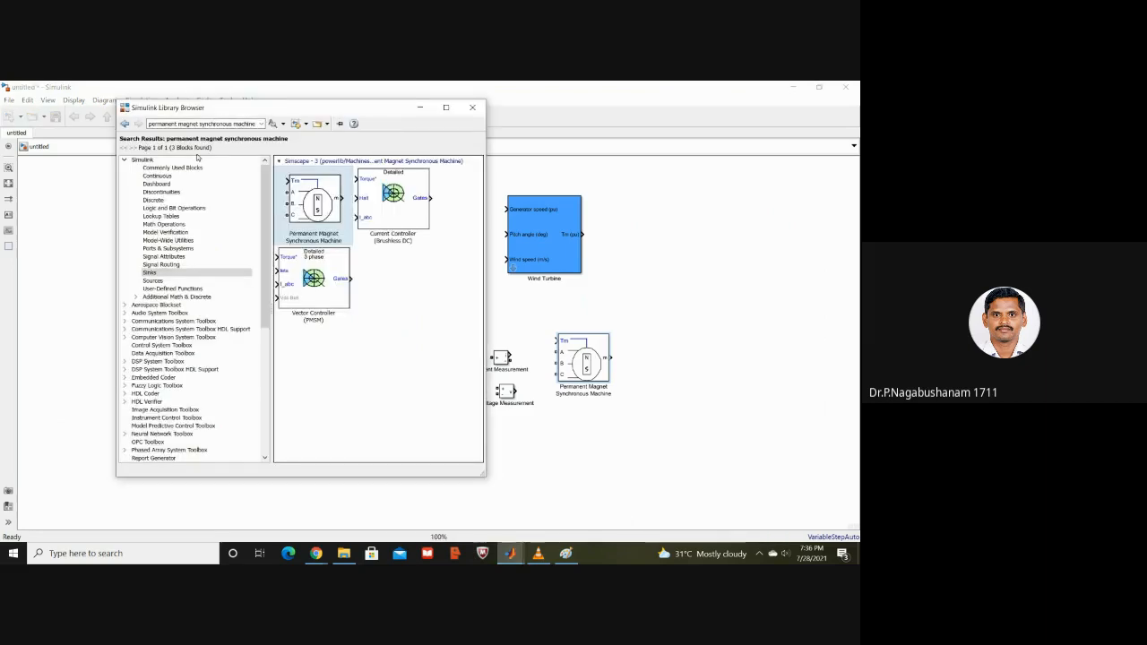
left_click(154, 282)
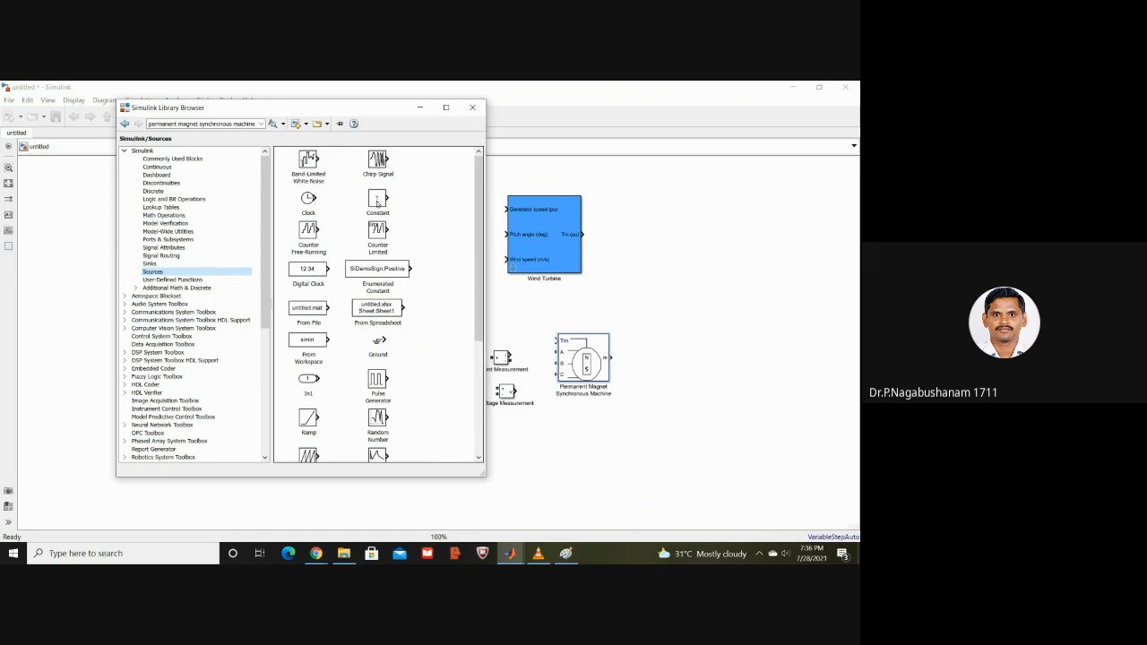
left_click_drag(377, 201, 639, 260)
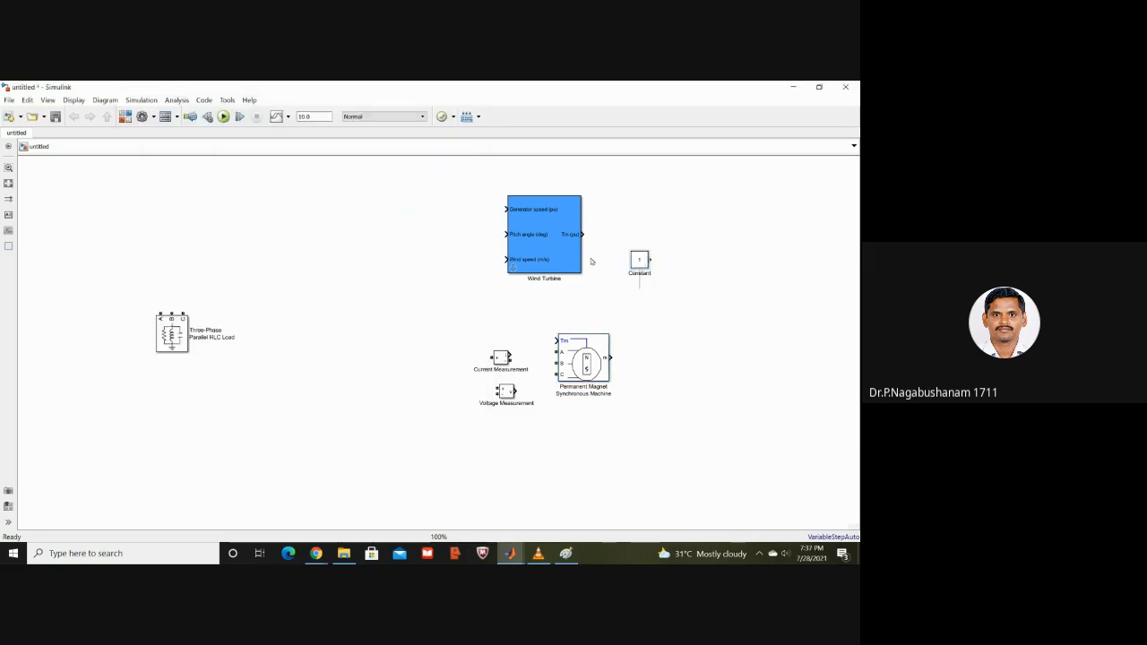
mouse_move(510, 556)
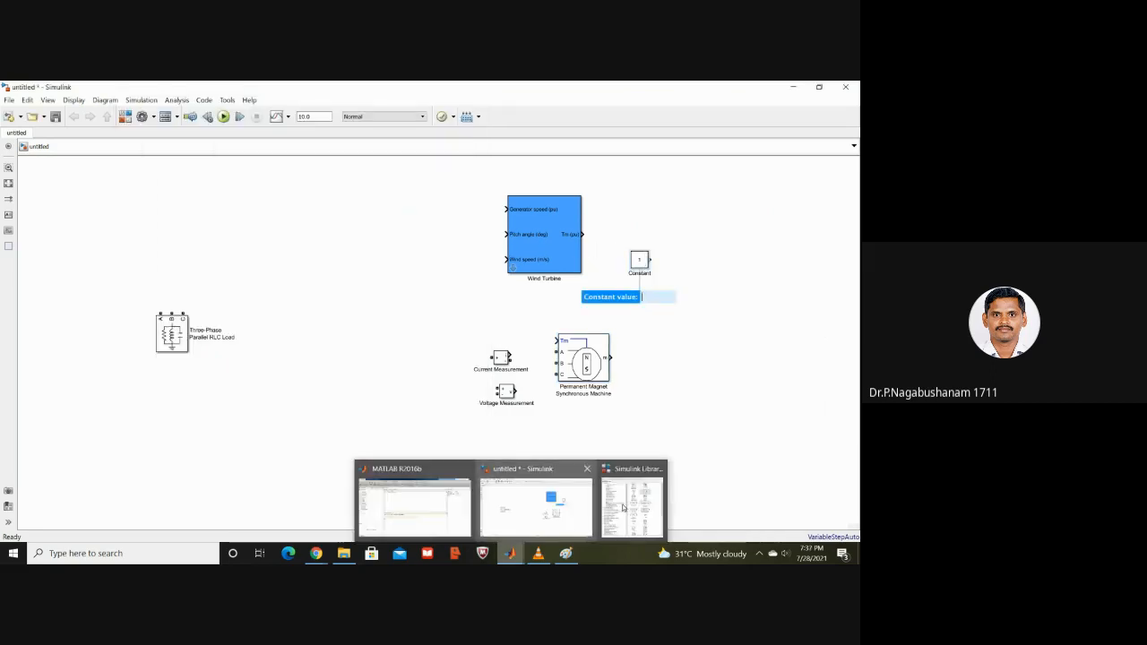
left_click(625, 507)
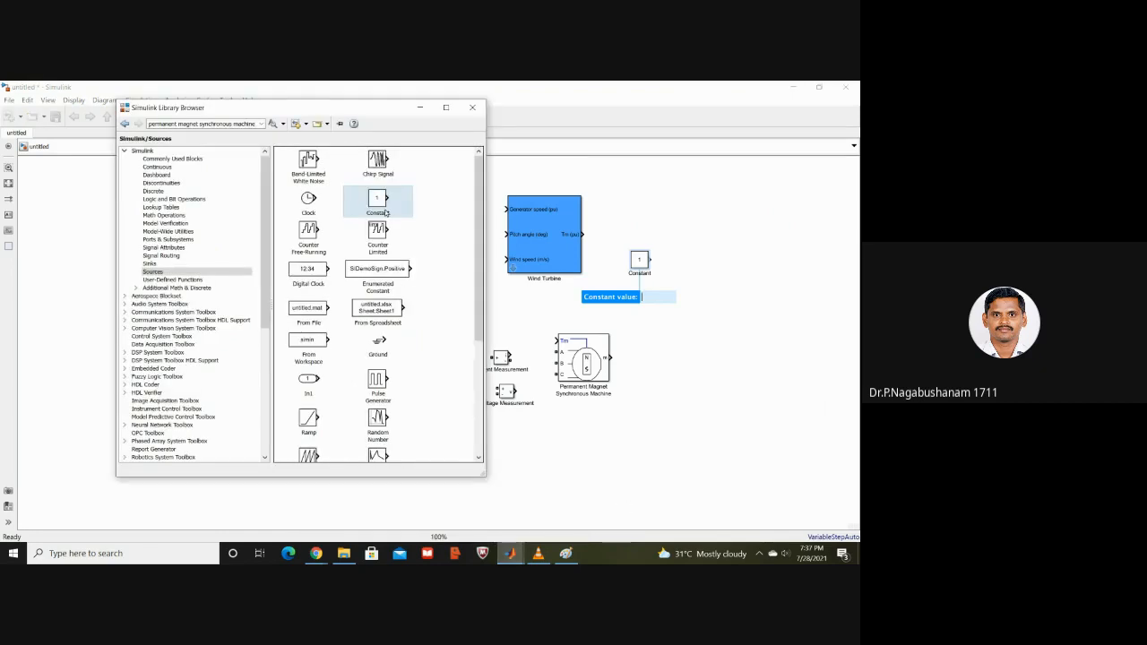
left_click_drag(388, 212, 616, 199)
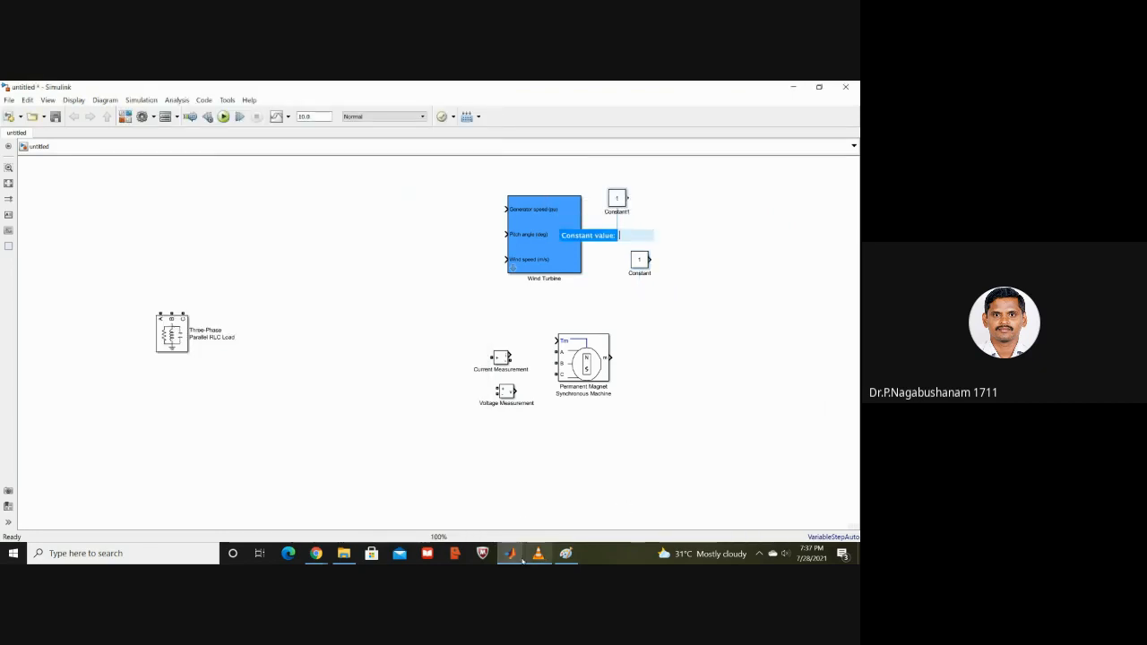
mouse_move(511, 555)
left_click(624, 521)
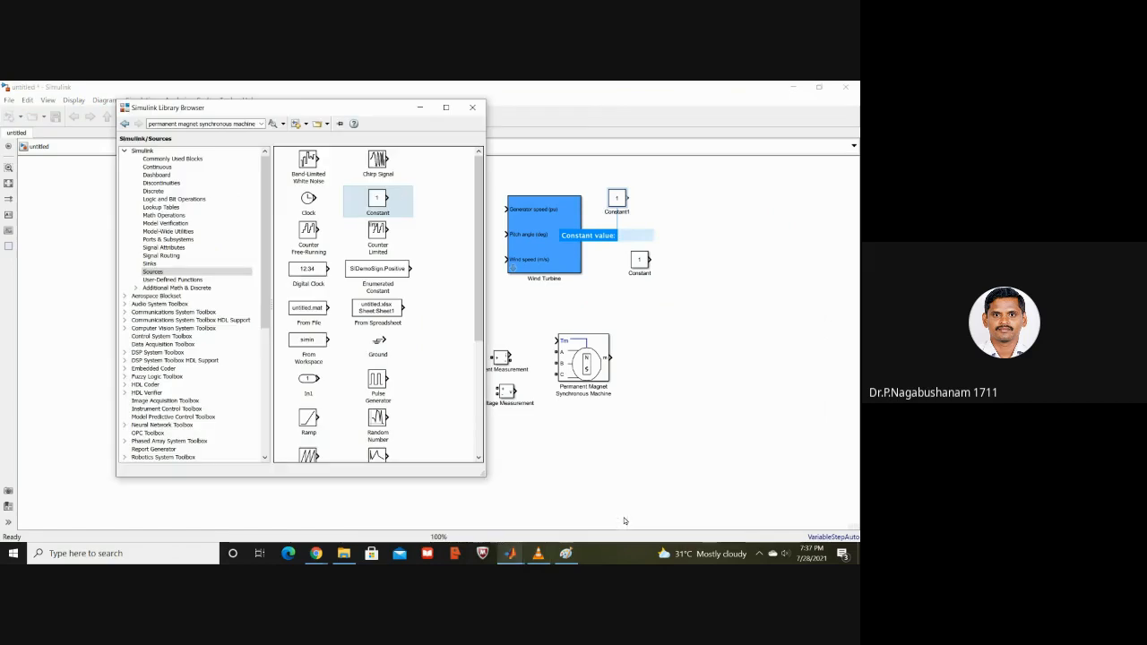
left_click_drag(383, 203, 647, 185)
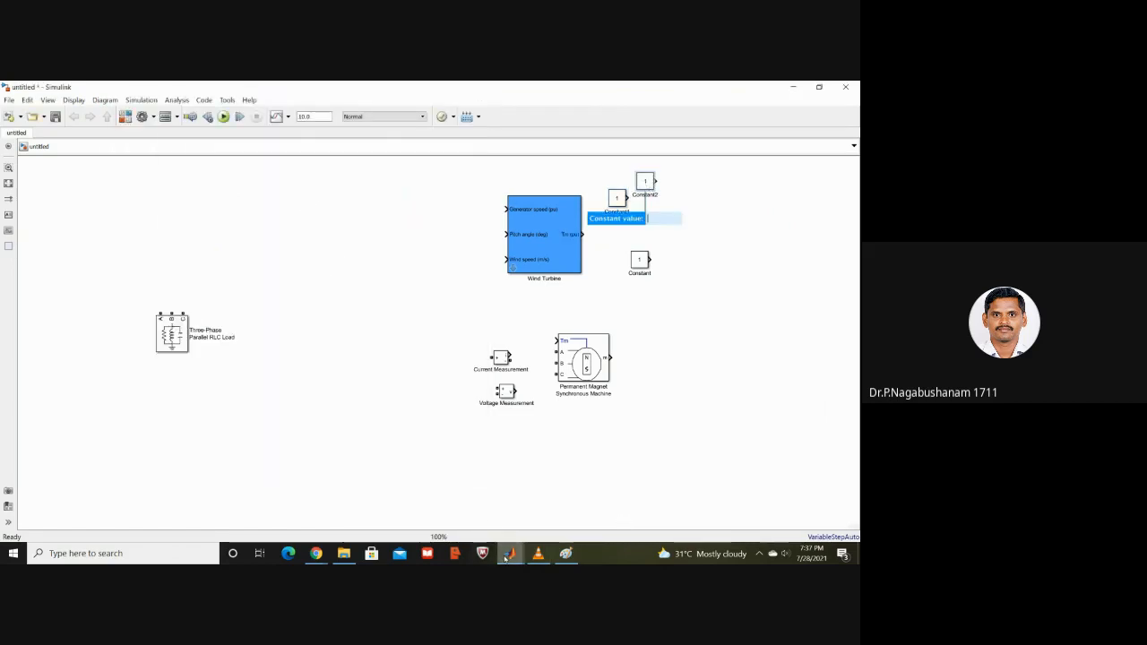
- Search the block library for "powergui" and place the powergui block in the model's upper-left area, above the Three-Phase Parallel RLC Load
mouse_move(508, 556)
left_click(627, 506)
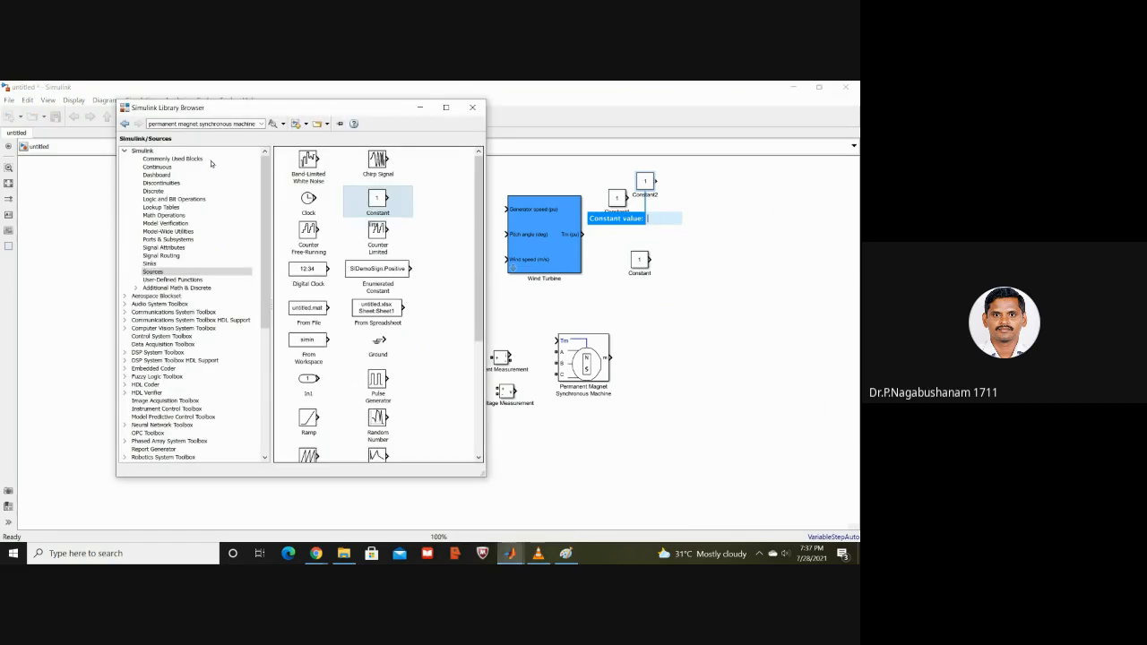
left_click(170, 124)
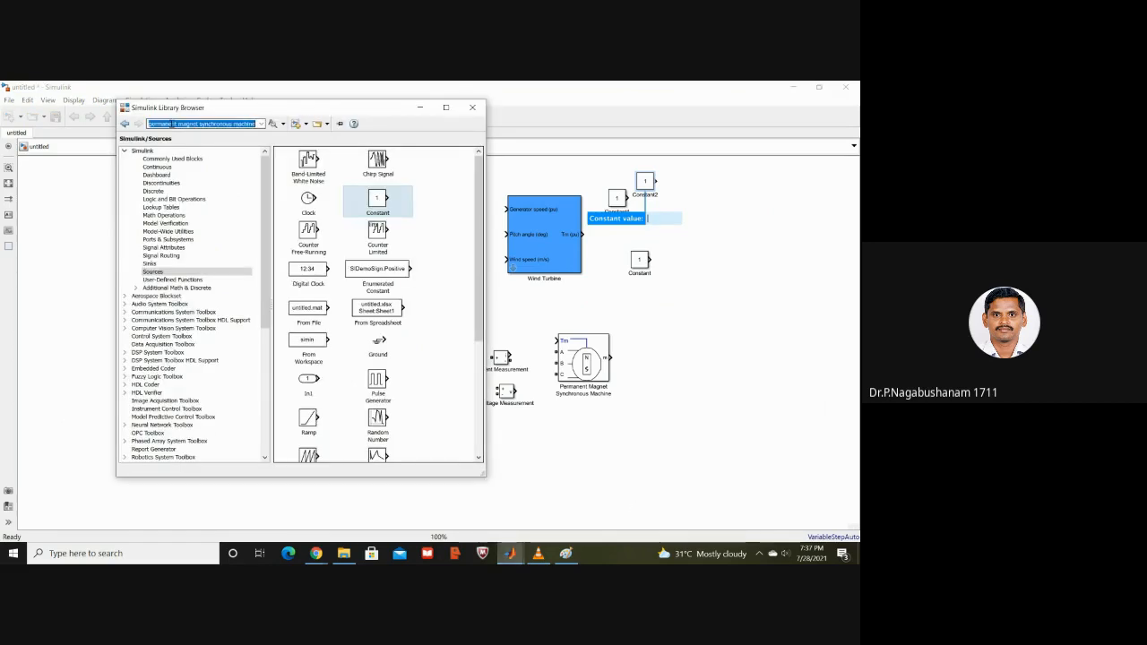
type("pow")
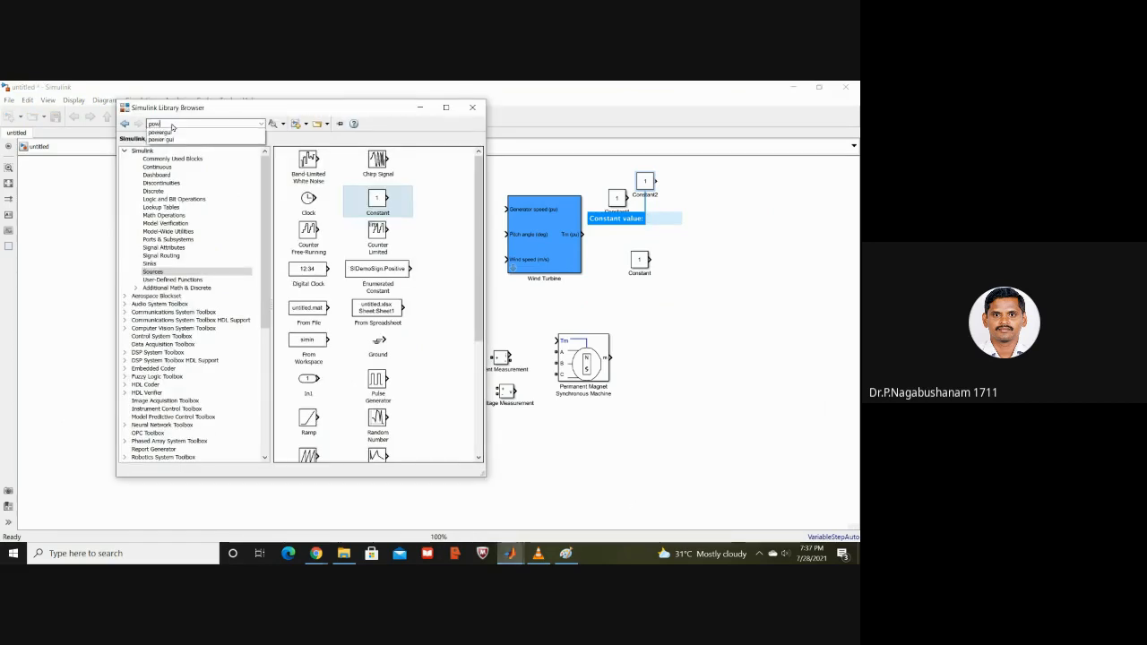
left_click(162, 133)
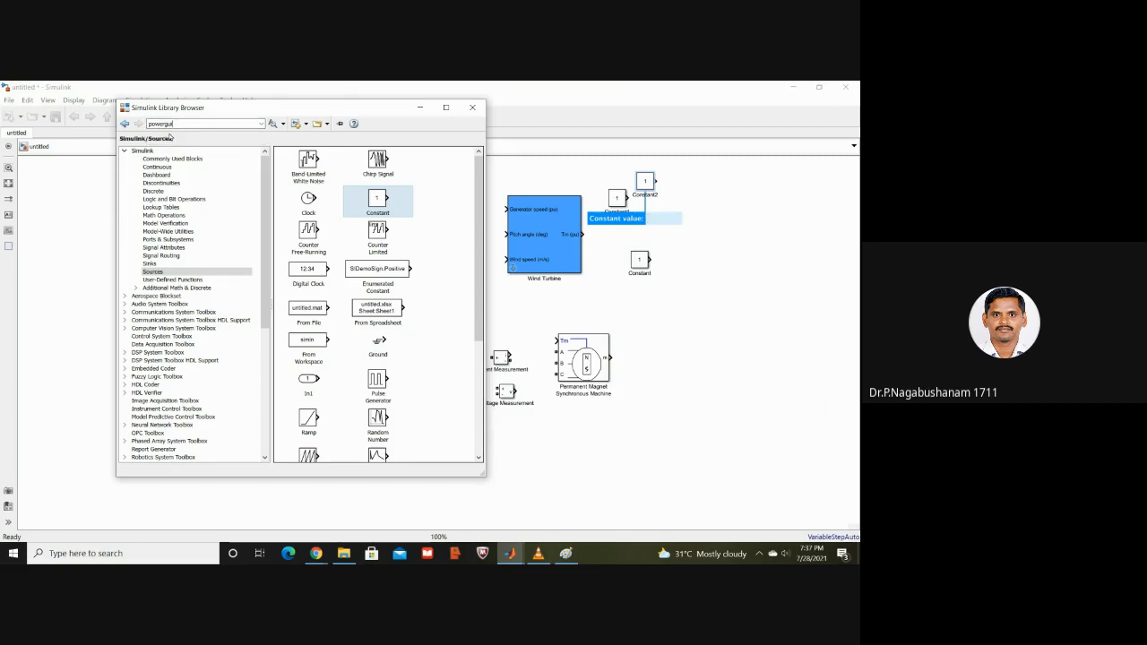
left_click(274, 124)
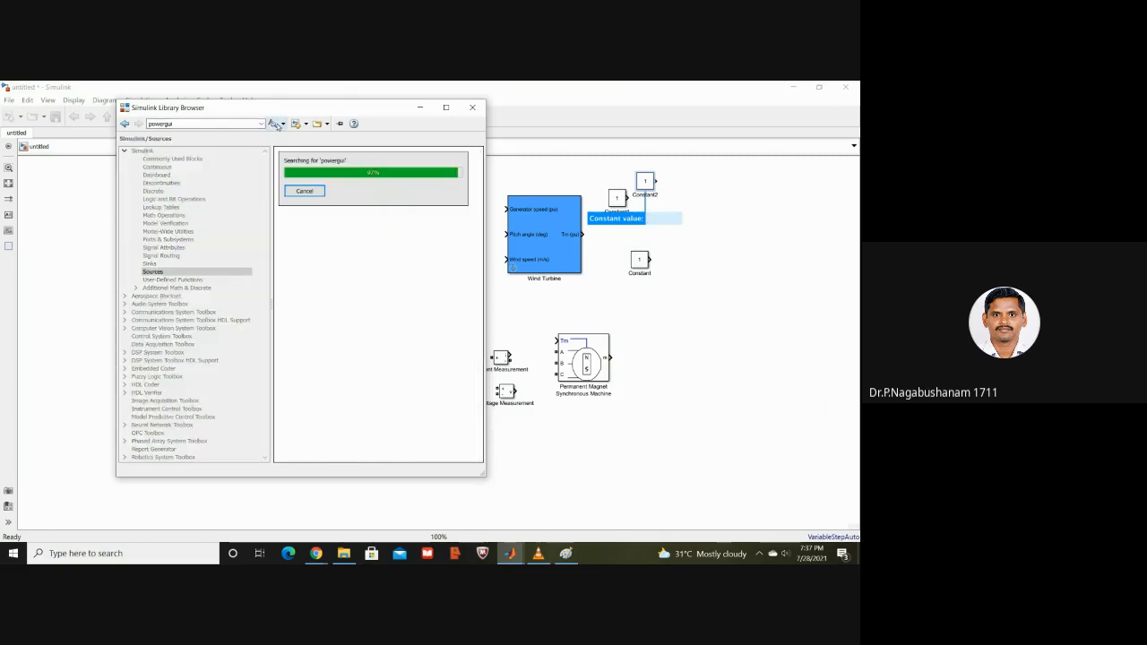
left_click(310, 187)
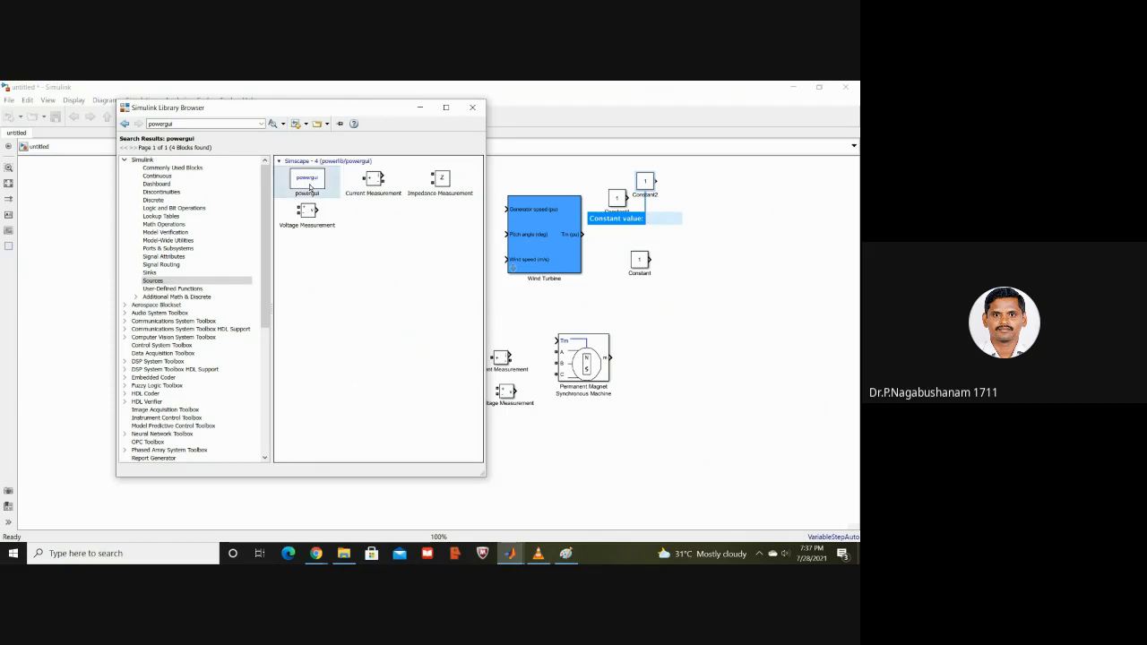
left_click_drag(310, 188, 81, 202)
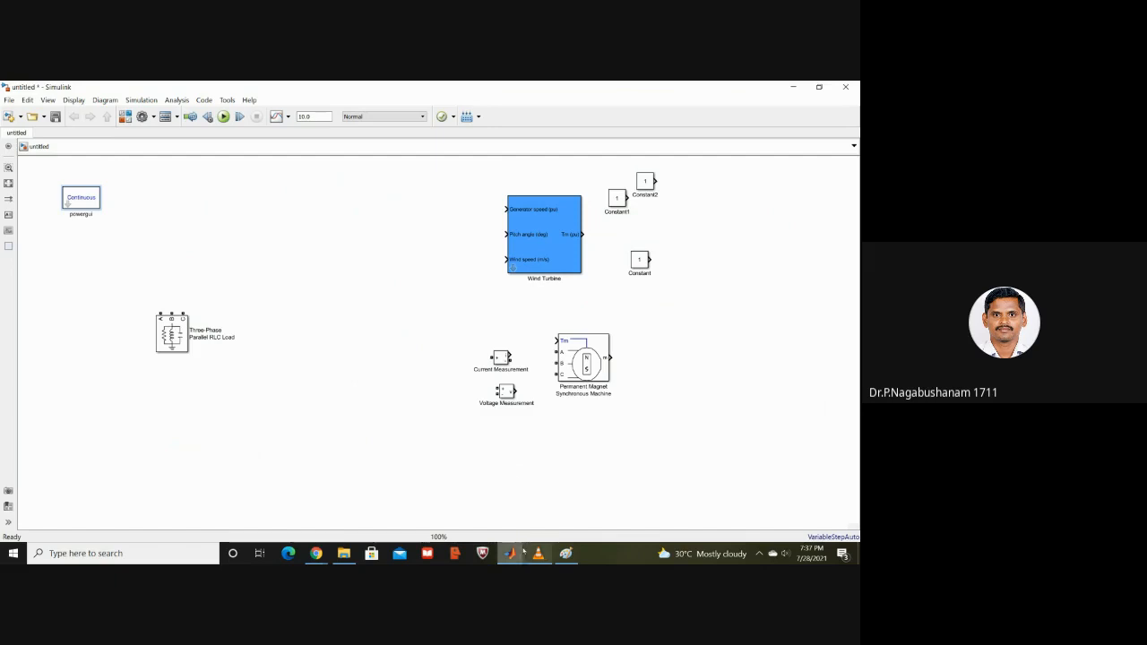
- Search the library for "bus selector" and place the Pixel Control Bus Selector in the model, beside the Permanent Magnet Synchronous Machine
mouse_move(510, 553)
left_click(609, 519)
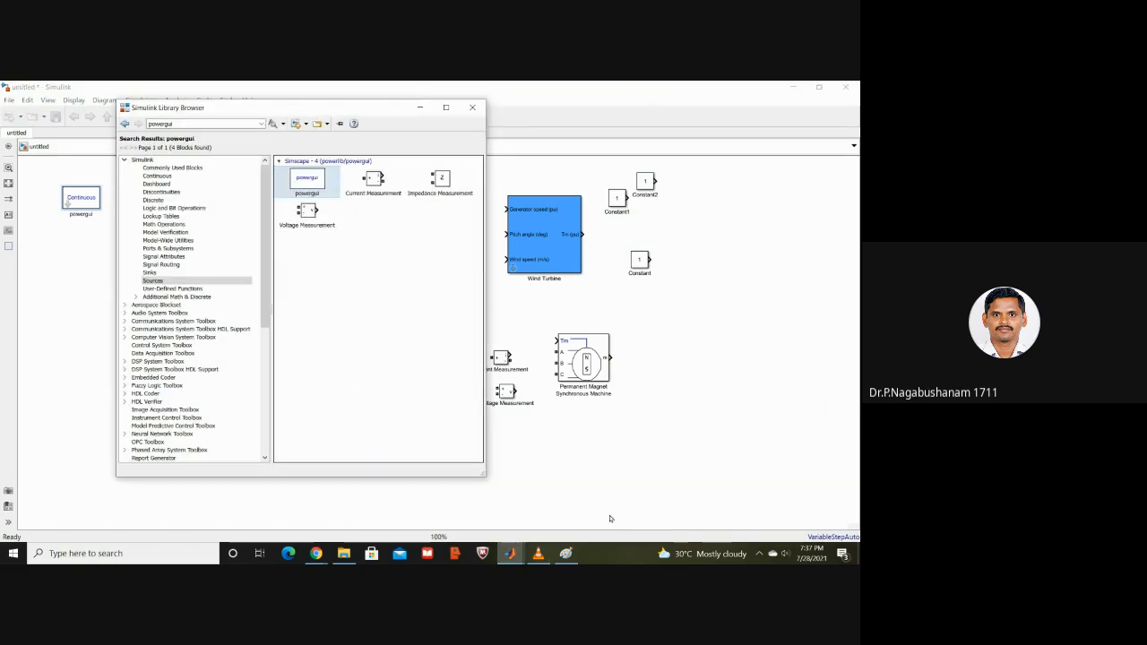
left_click(240, 125)
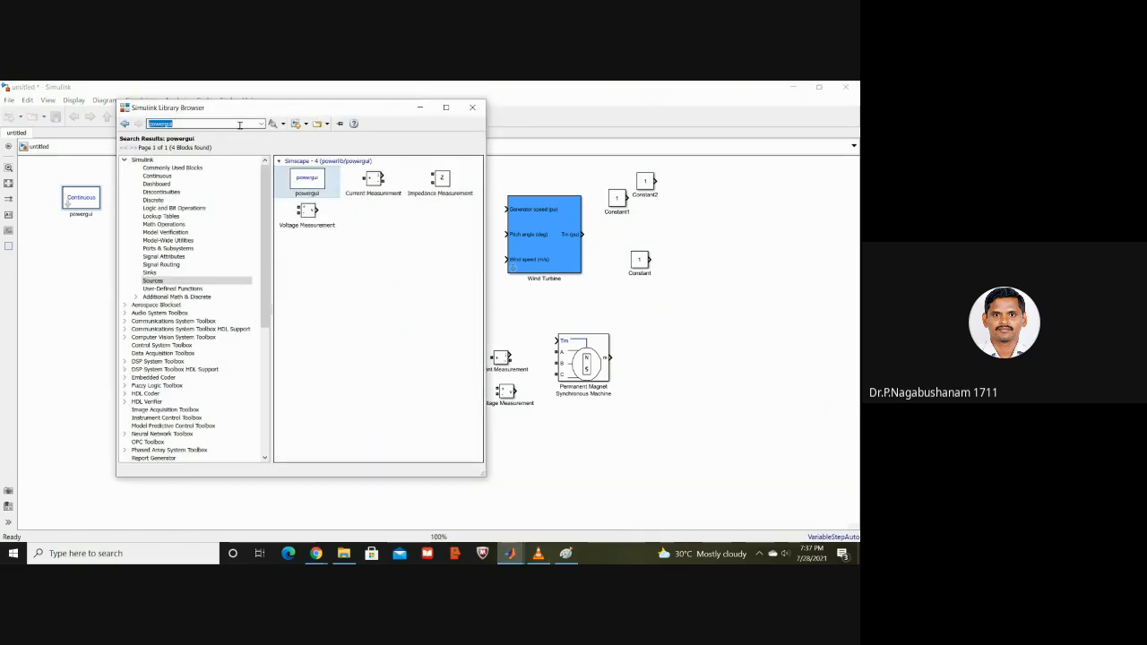
type("b")
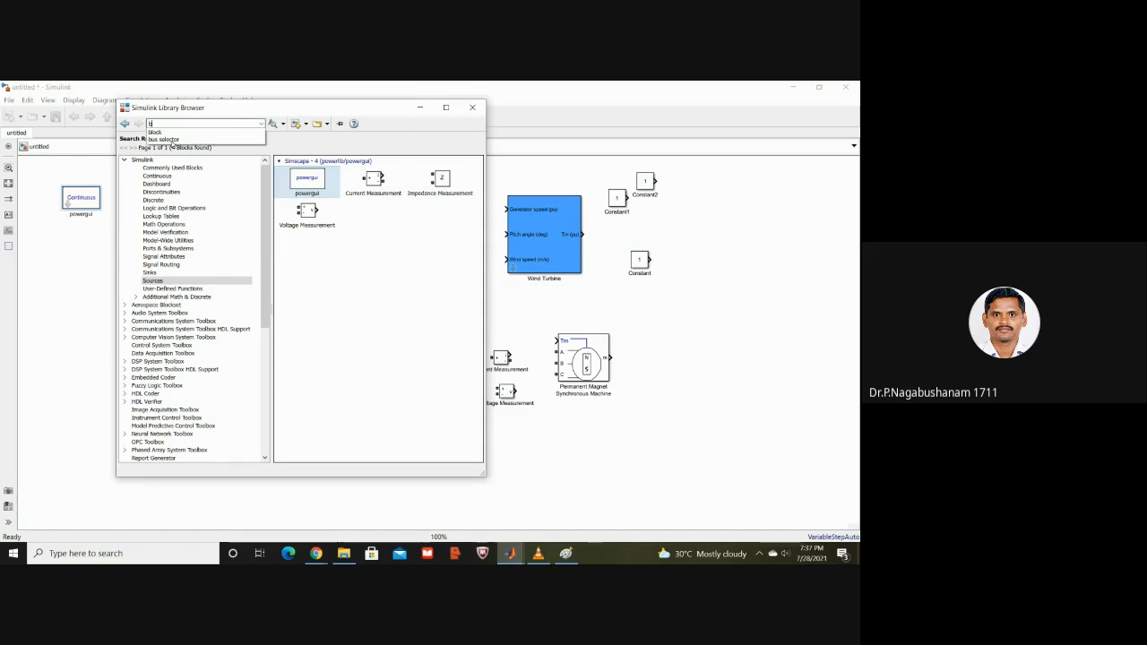
left_click(170, 139)
left_click(272, 123)
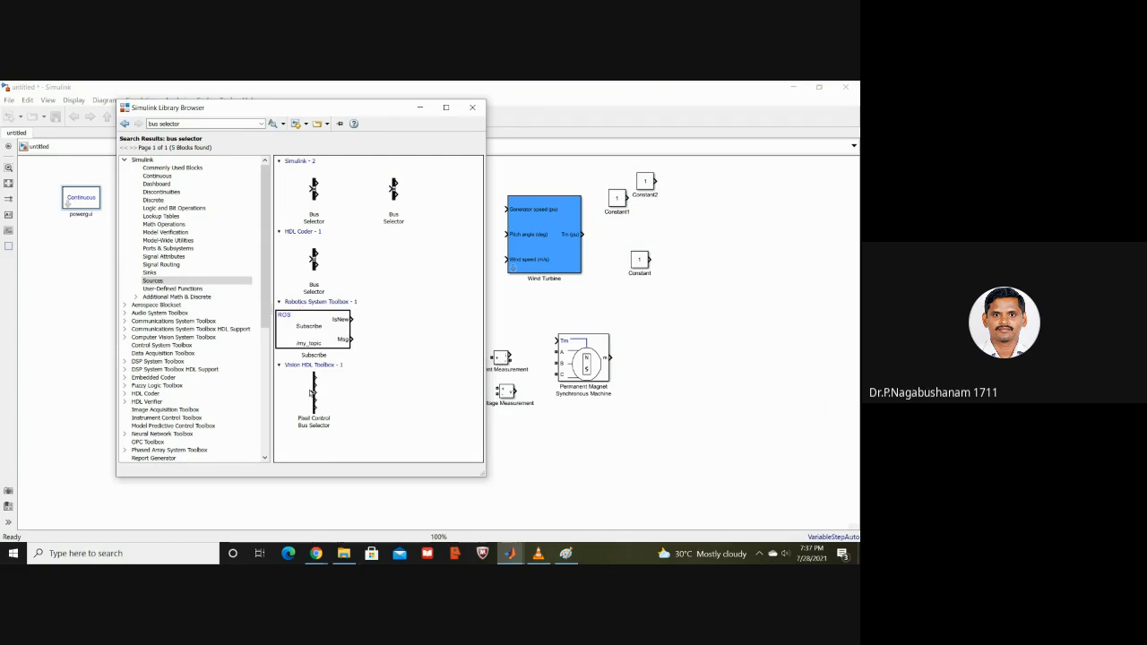
left_click(313, 394)
left_click_drag(313, 392, 663, 310)
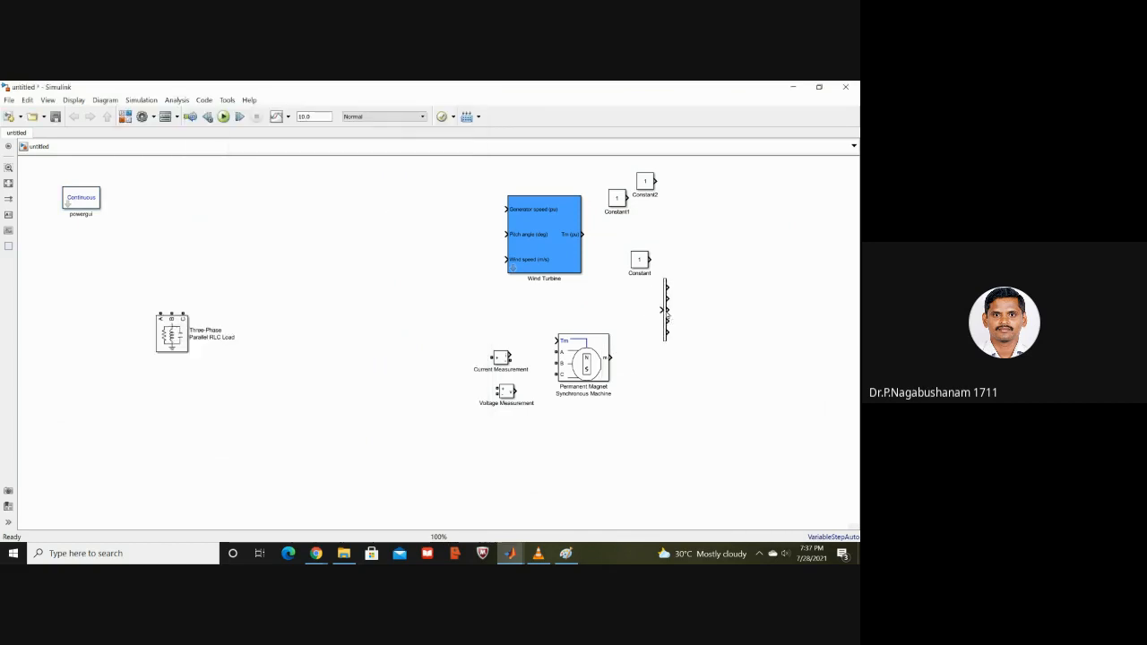
- Add two Scope blocks from Simulink Sinks, one beyond the bus selector and one below the synchronous machine, and close the library browser
left_click(513, 551)
left_click(624, 512)
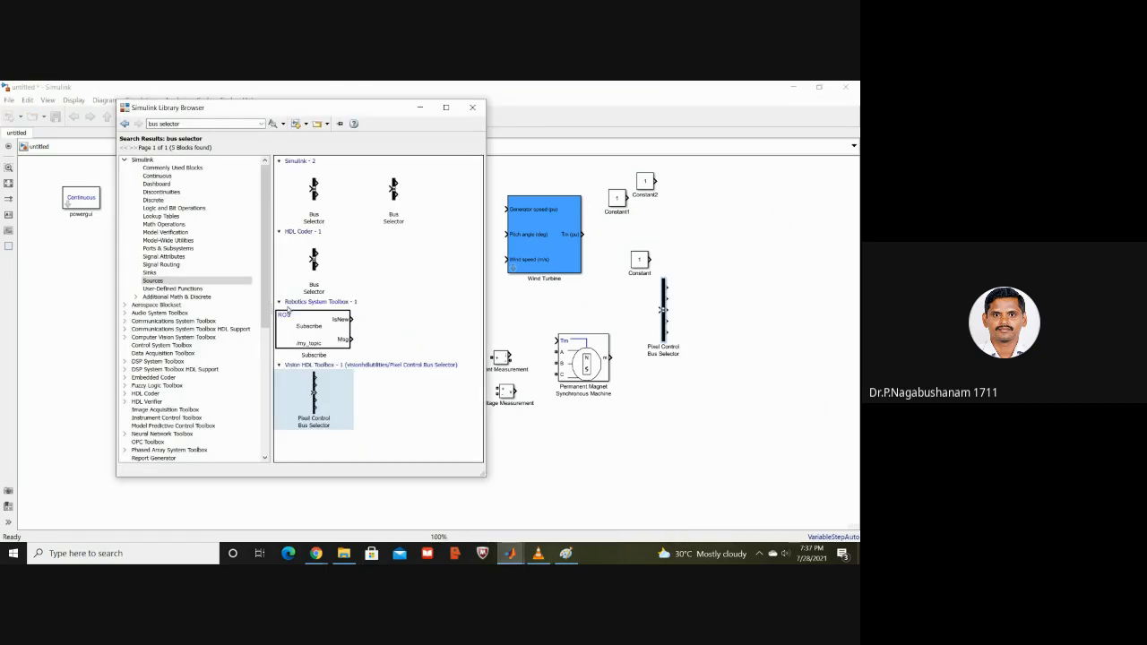
left_click(150, 264)
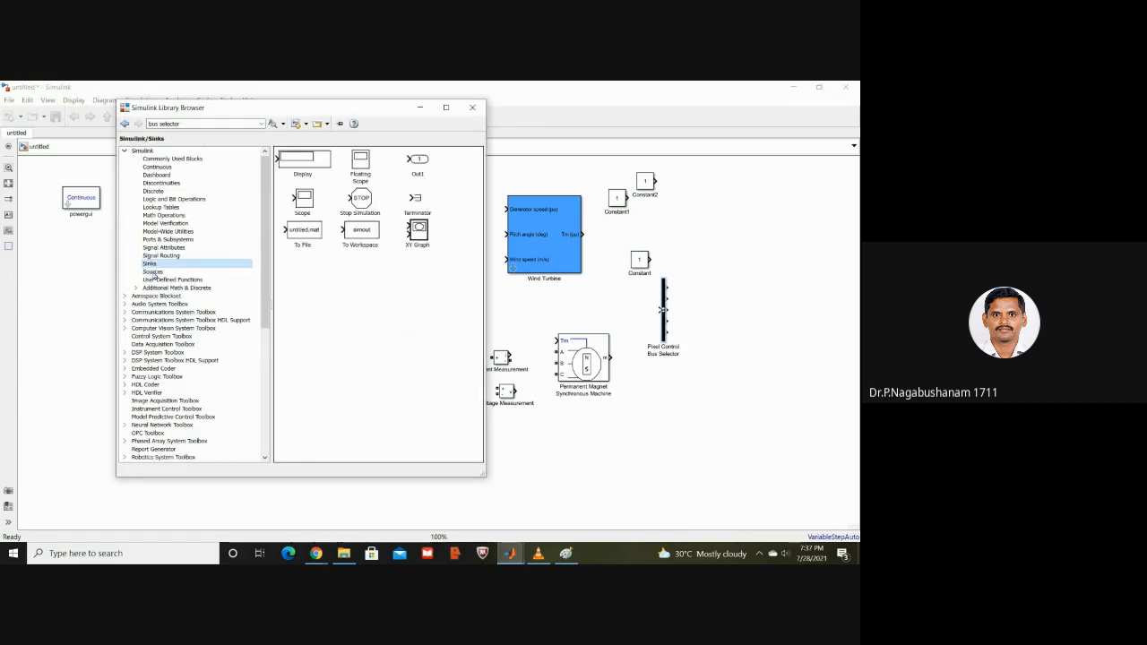
left_click(298, 205)
left_click_drag(298, 206, 746, 304)
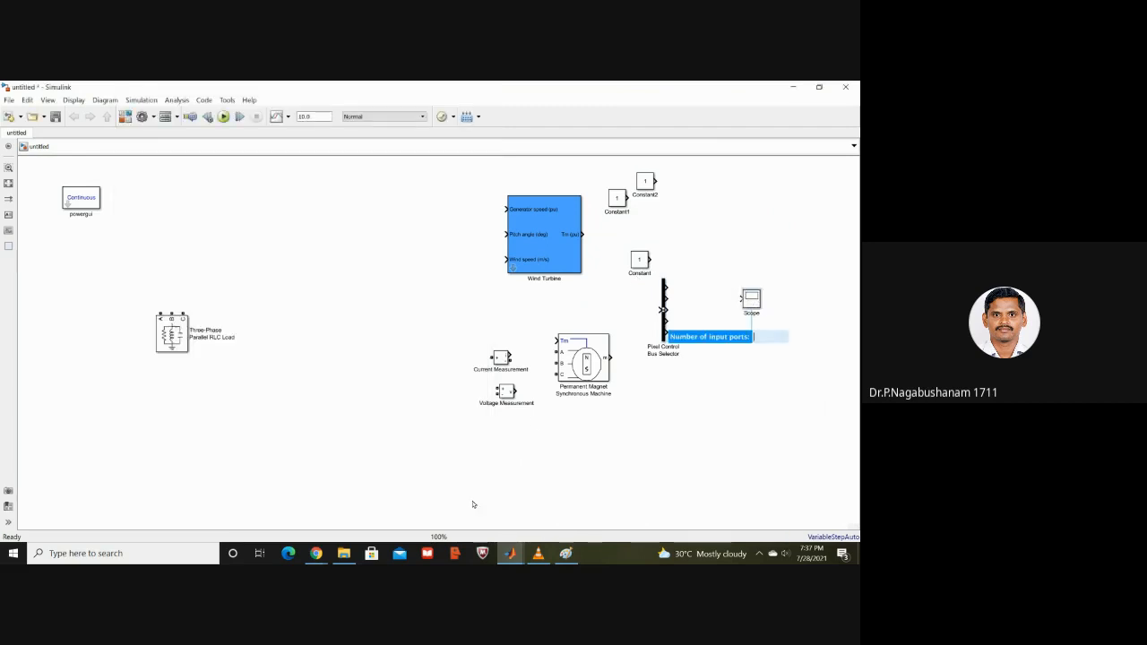
mouse_move(504, 551)
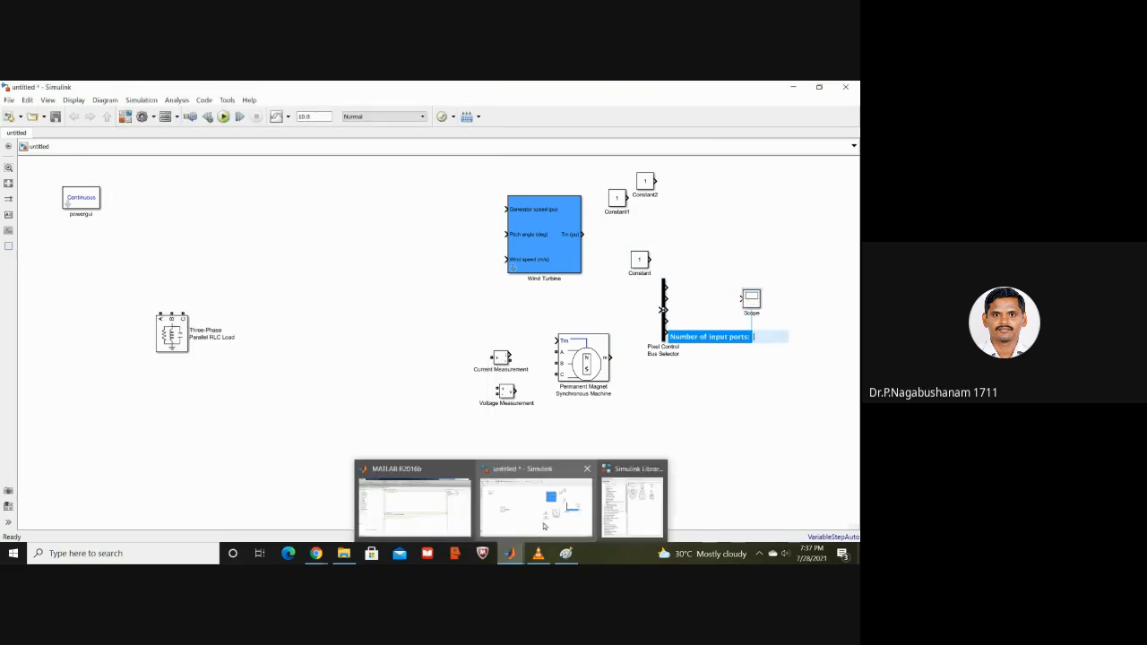
left_click(615, 515)
left_click_drag(306, 205, 548, 433)
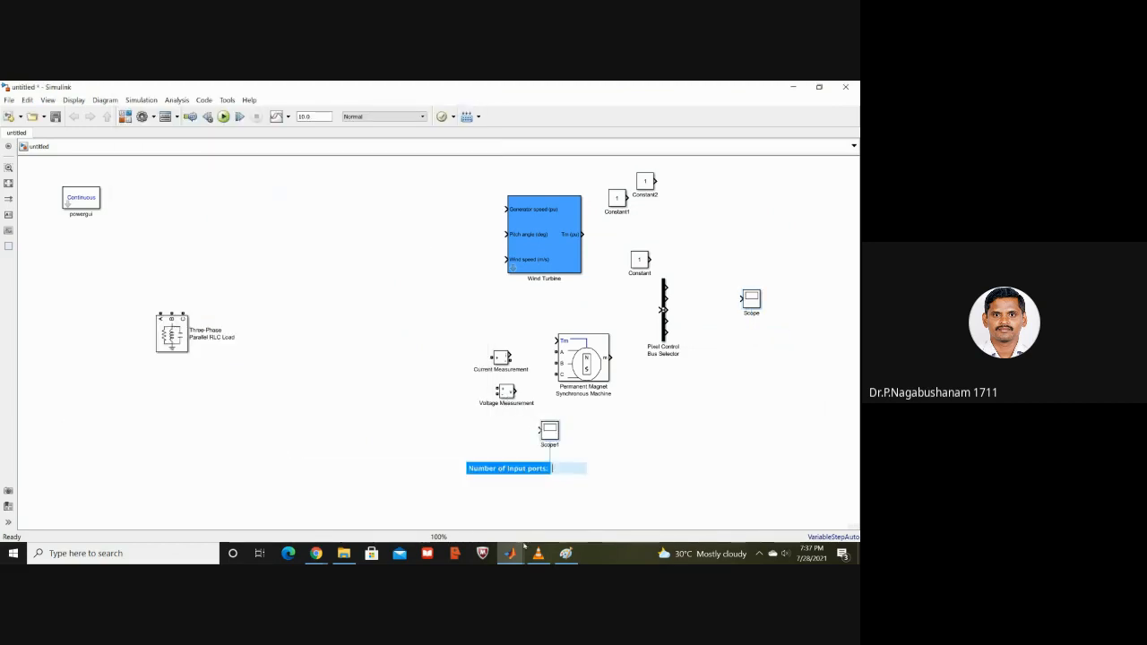
mouse_move(509, 552)
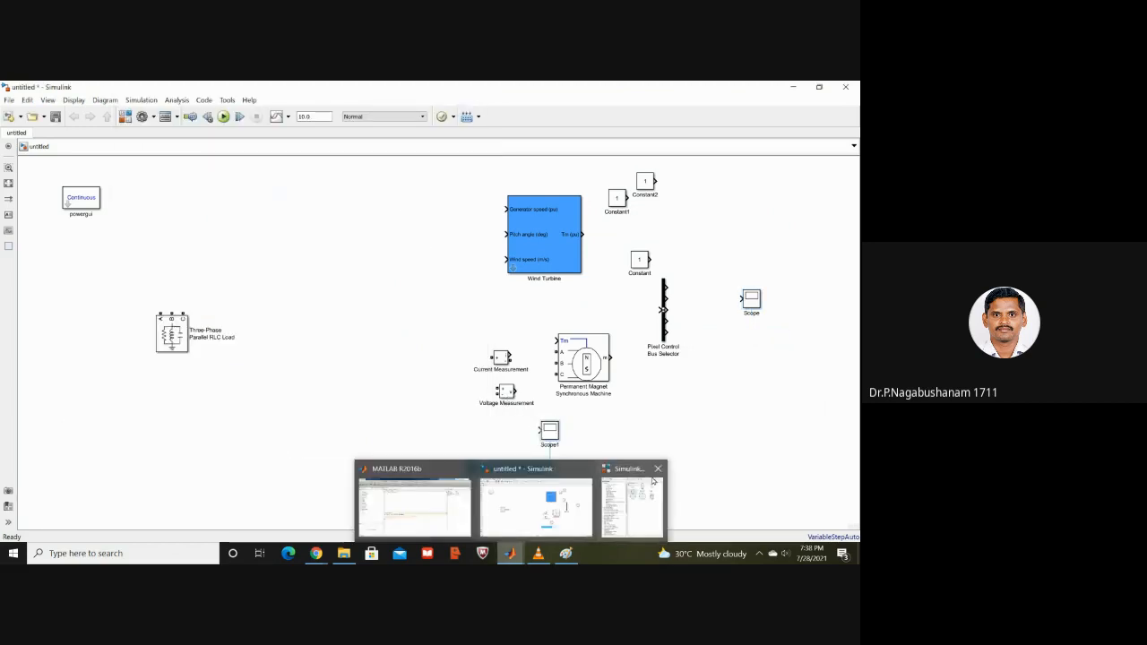
left_click(658, 467)
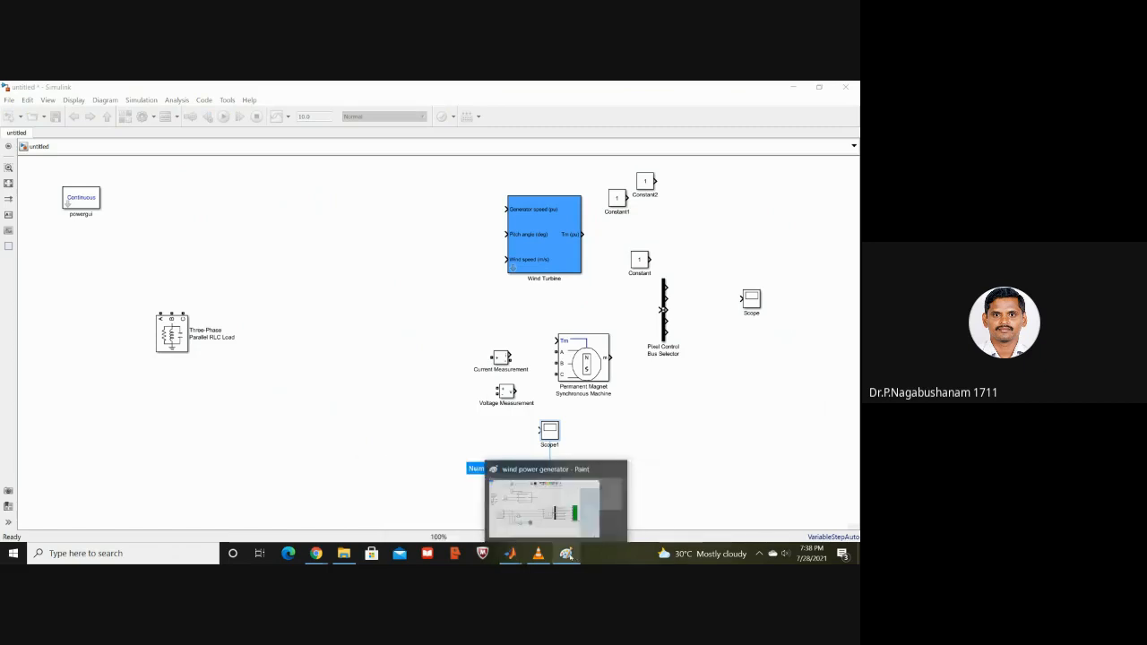
- Consult the wind power generator diagram in Paint and, following it, move the Wind Turbine toward powergui and the three Constants to its input side
left_click(547, 502)
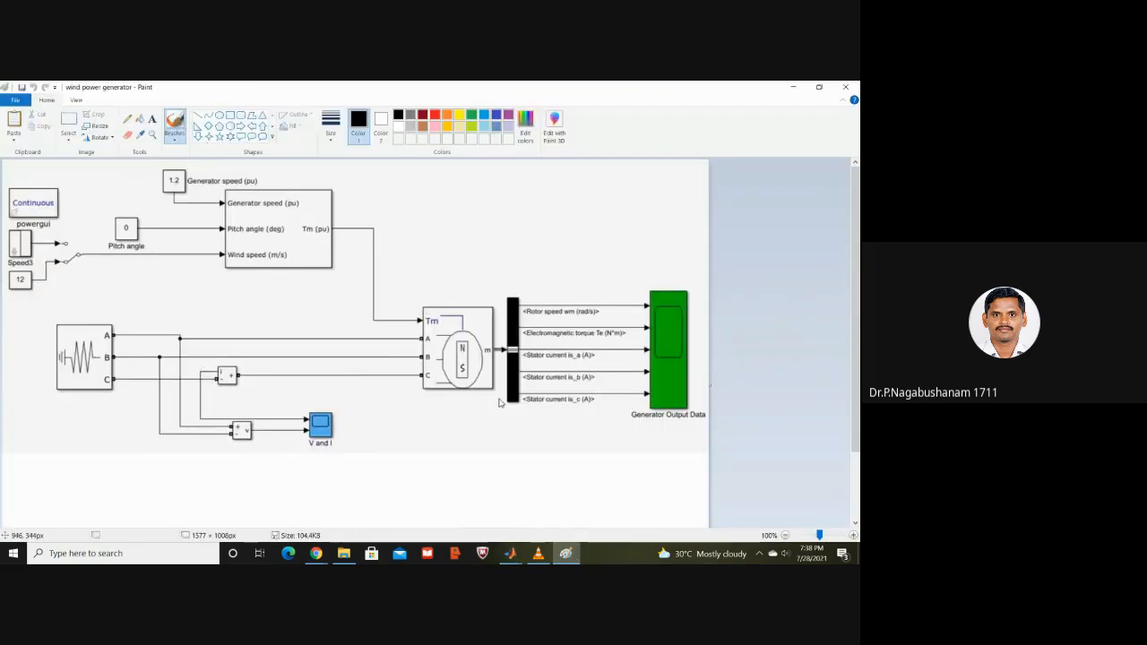
mouse_move(510, 553)
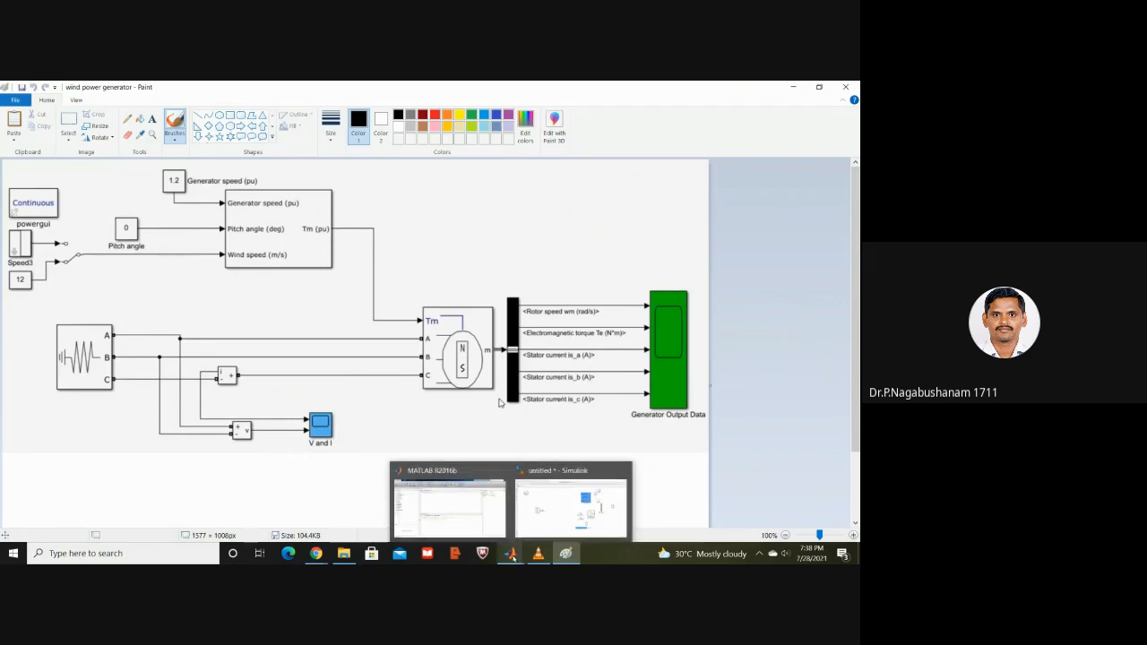
left_click(551, 510)
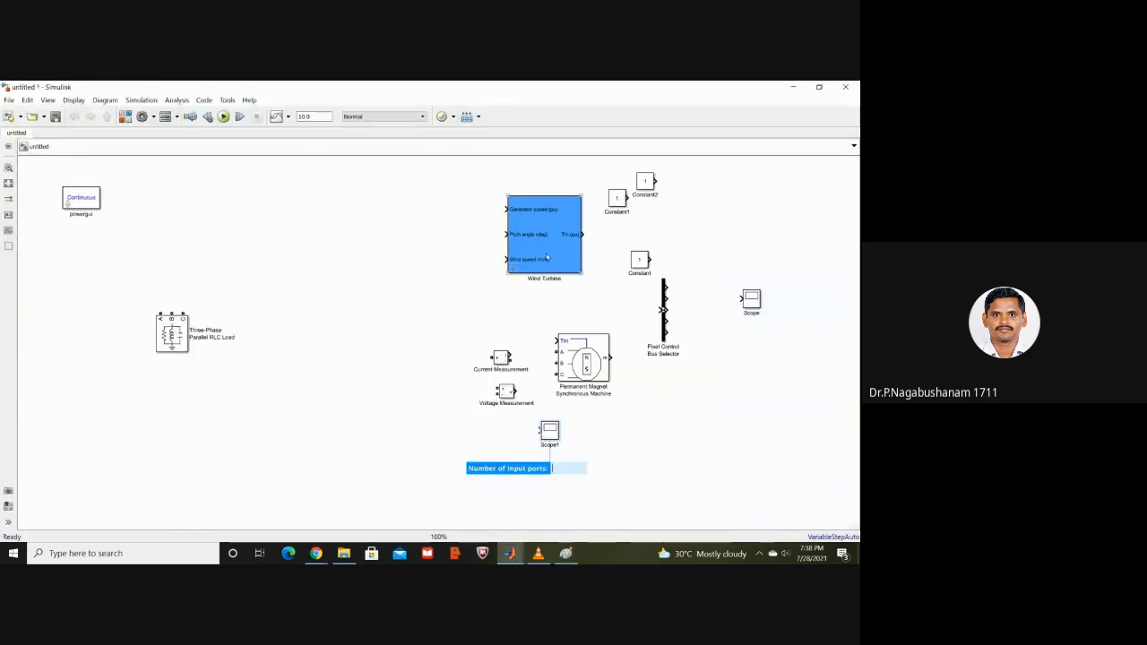
left_click_drag(549, 246, 344, 222)
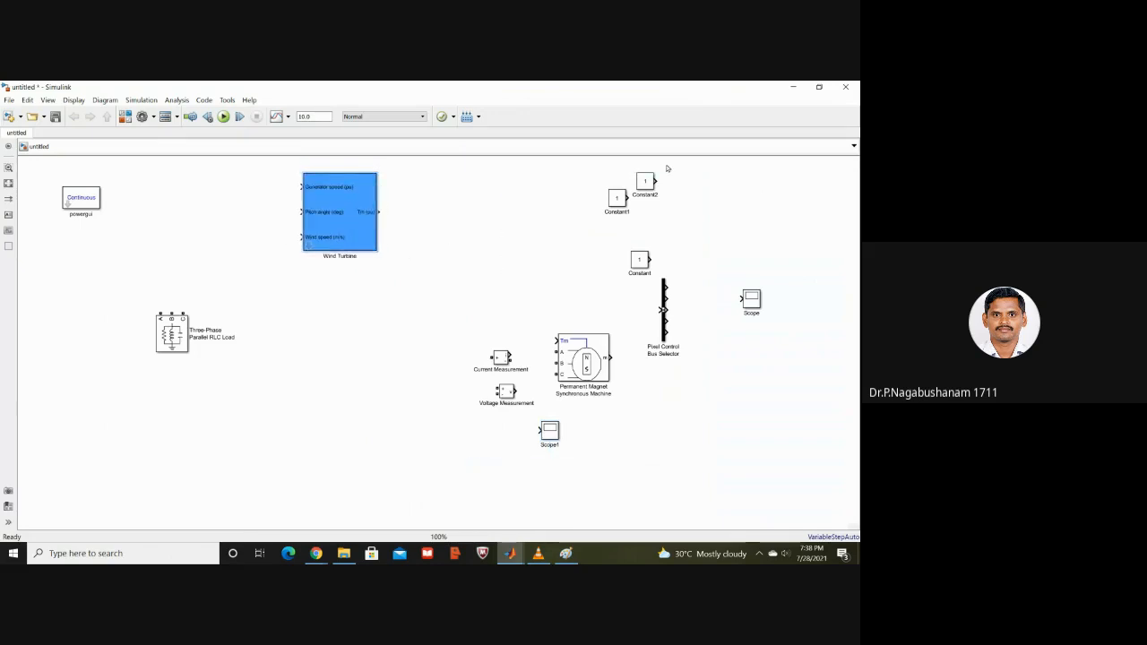
left_click_drag(645, 180, 257, 185)
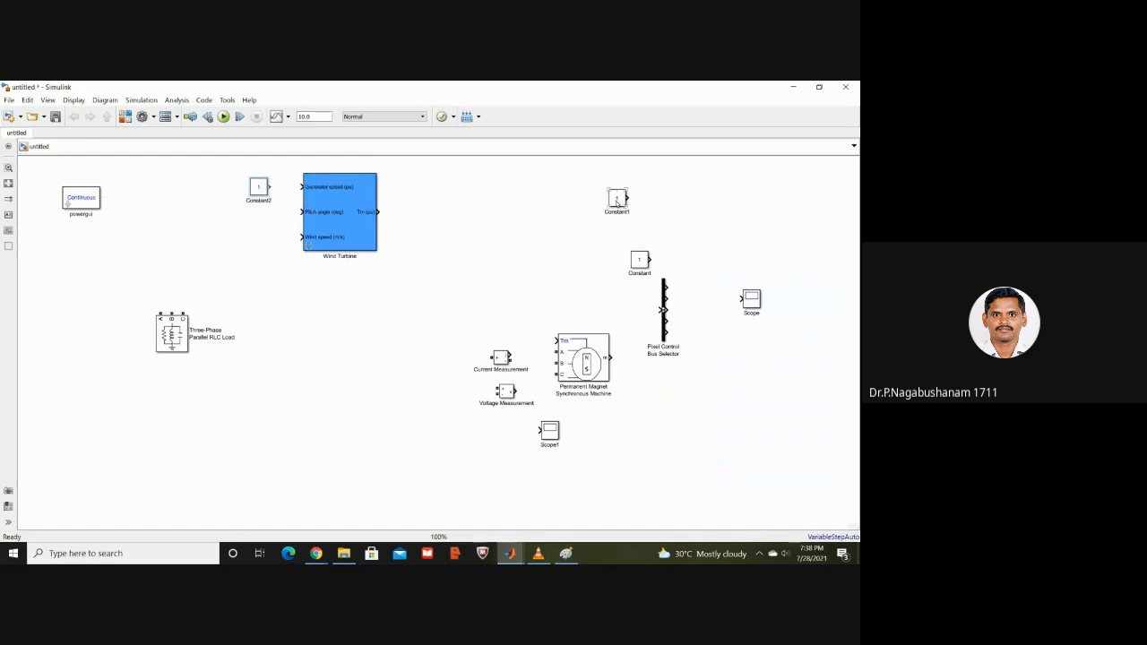
left_click_drag(617, 202, 256, 226)
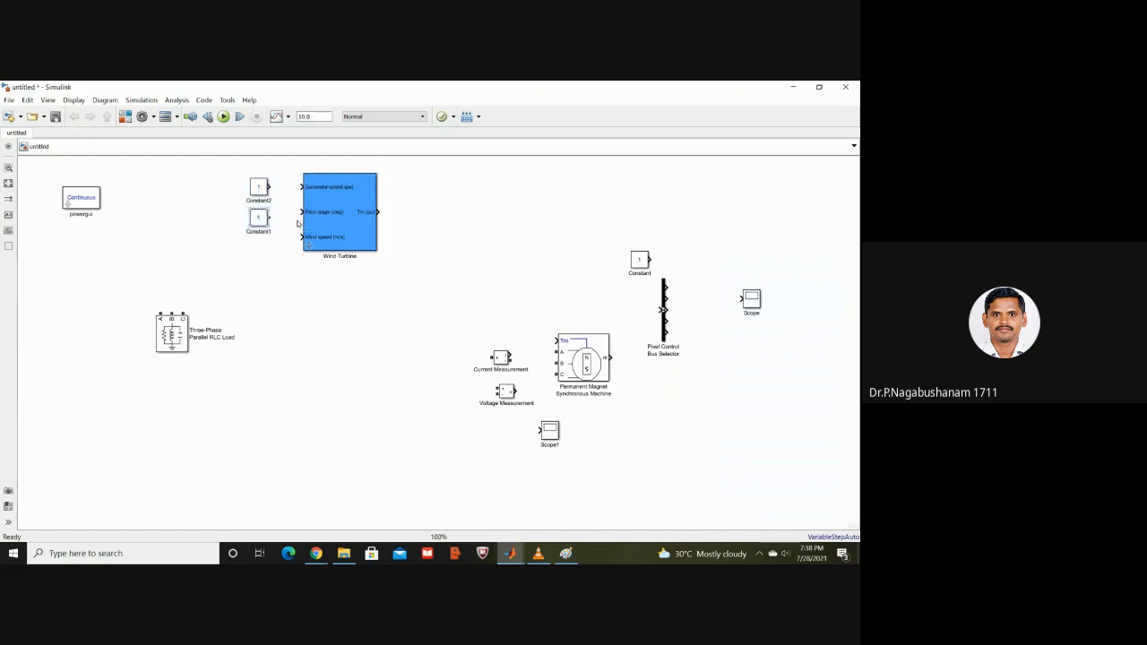
left_click_drag(638, 264, 176, 267)
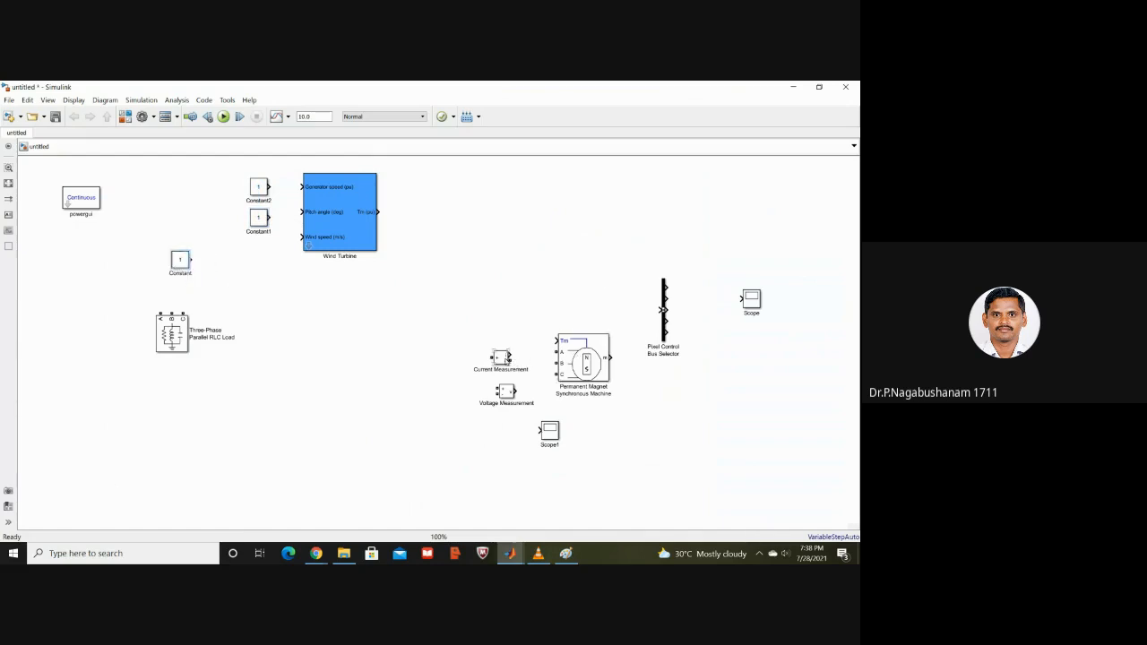
- Move the Current Measurement and Voltage Measurement blocks closer to the RLC load, and Scope1 just beside them
left_click_drag(507, 360, 358, 375)
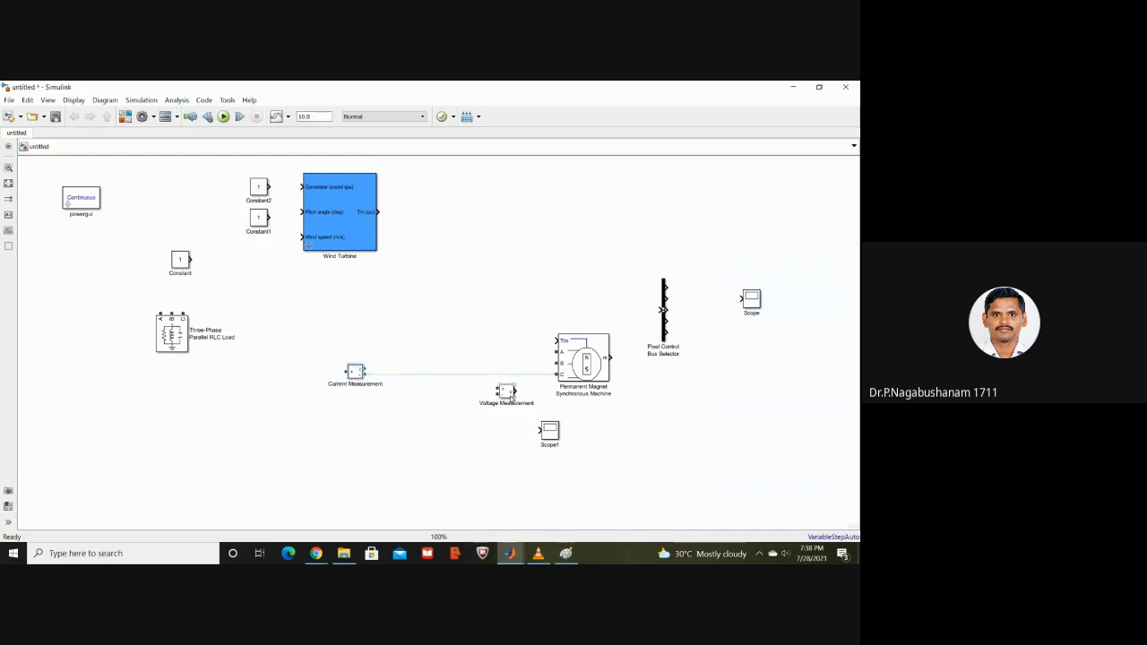
left_click_drag(505, 392, 347, 424)
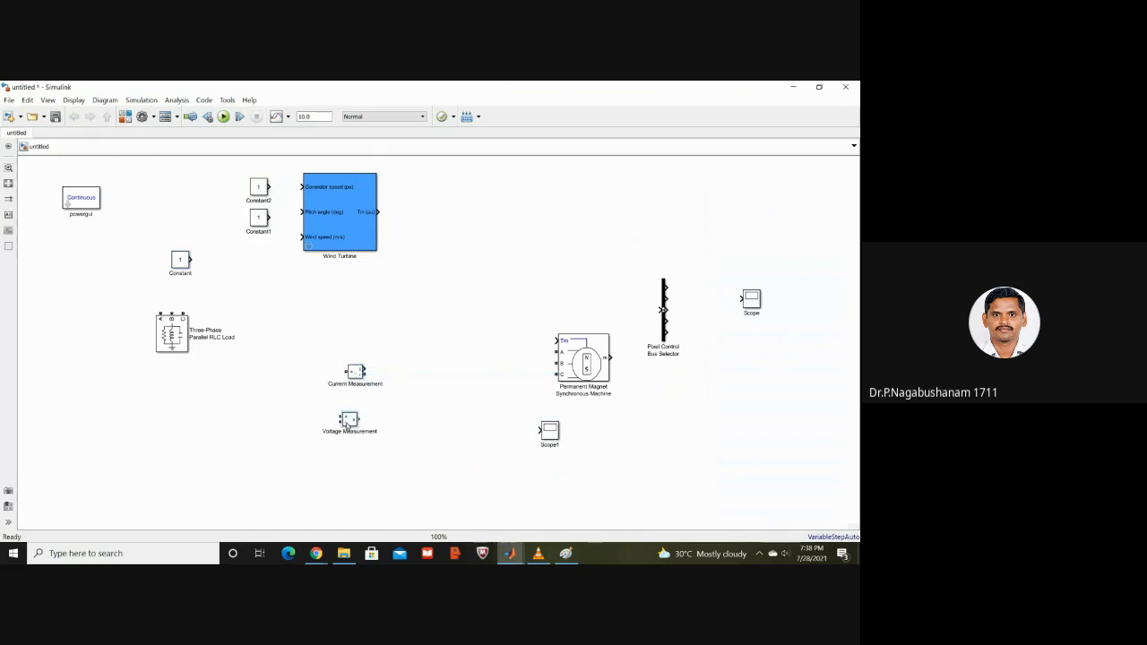
left_click_drag(550, 431, 439, 406)
- Reposition the Permanent Magnet Synchronous Machine and Pixel Control Bus Selector side by side, aligning the machine's m output with the selector's input
left_click_drag(570, 360, 449, 294)
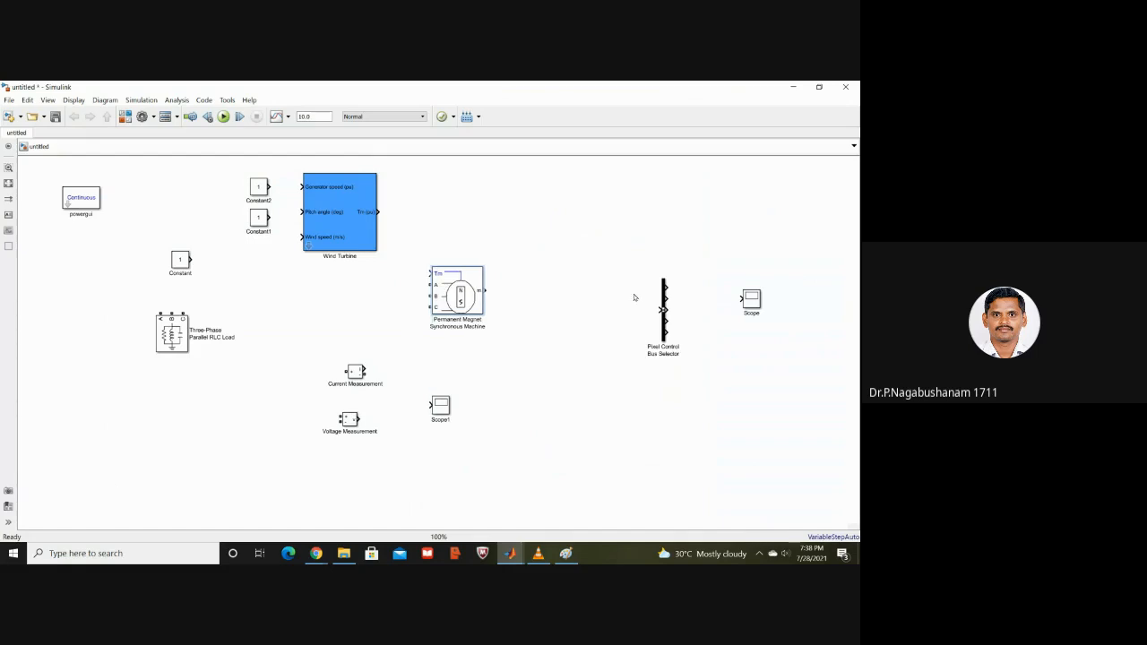
mouse_move(667, 306)
left_mouse_down()
mouse_move(641, 358)
mouse_move(571, 284)
mouse_move(570, 304)
left_mouse_up()
key("ctrl+z")
left_click_drag(663, 300, 601, 280)
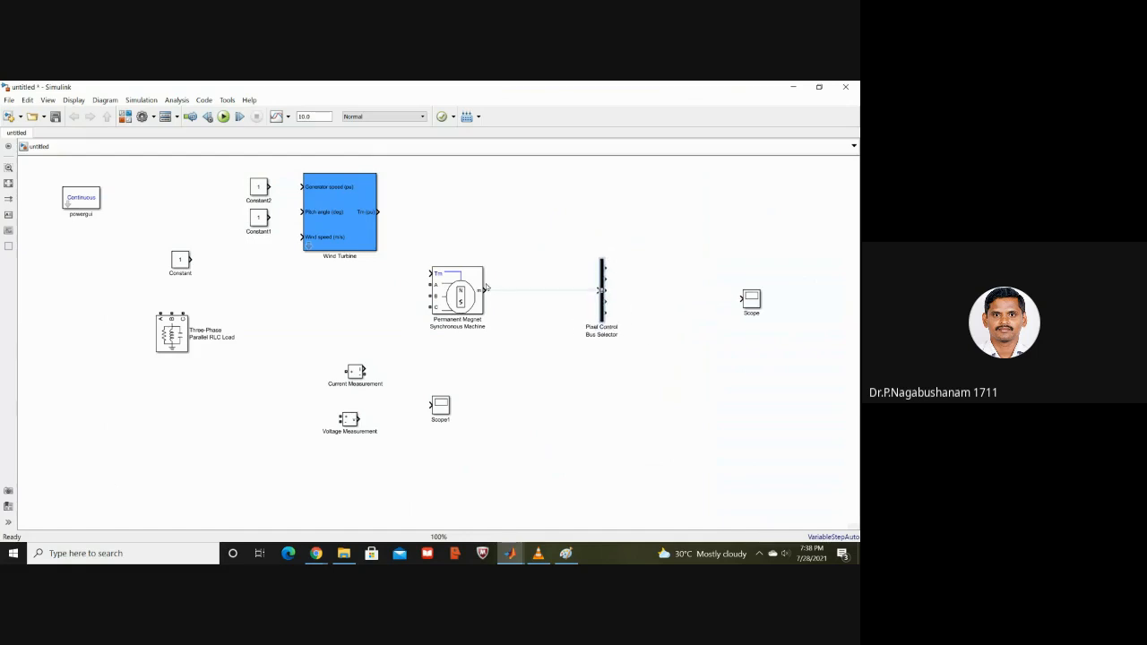
left_click(474, 285)
left_click_drag(474, 285, 534, 288)
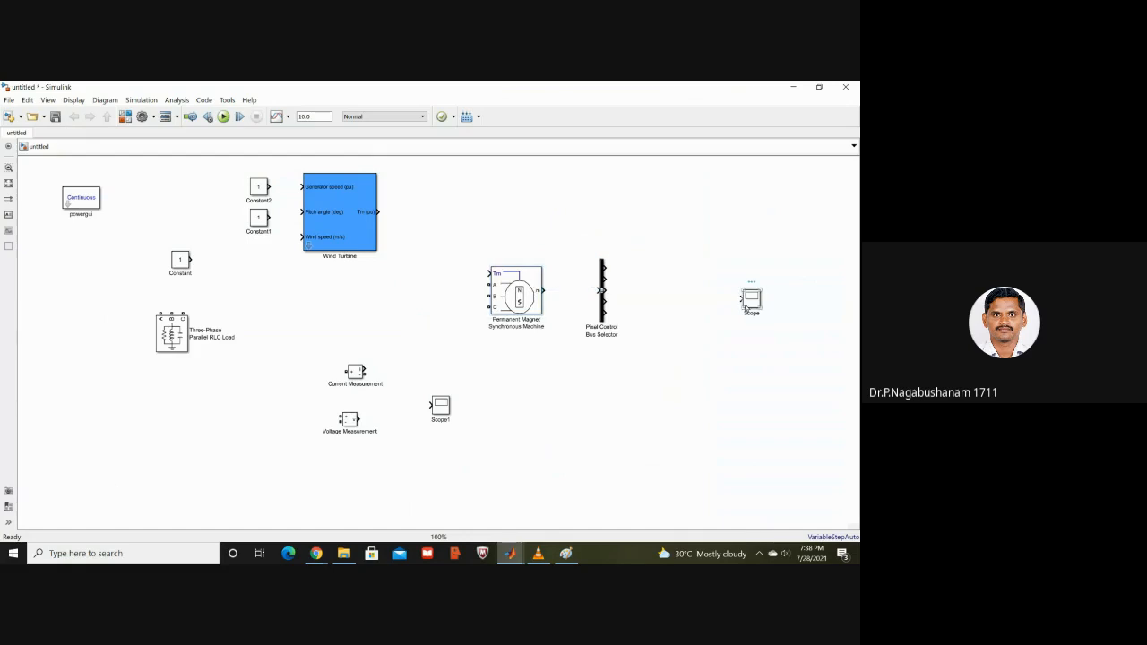
- Move the Scope next to the Pixel Control Bus Selector's outputs and increase its number of input ports
left_click_drag(746, 306, 680, 283)
right_click(681, 283)
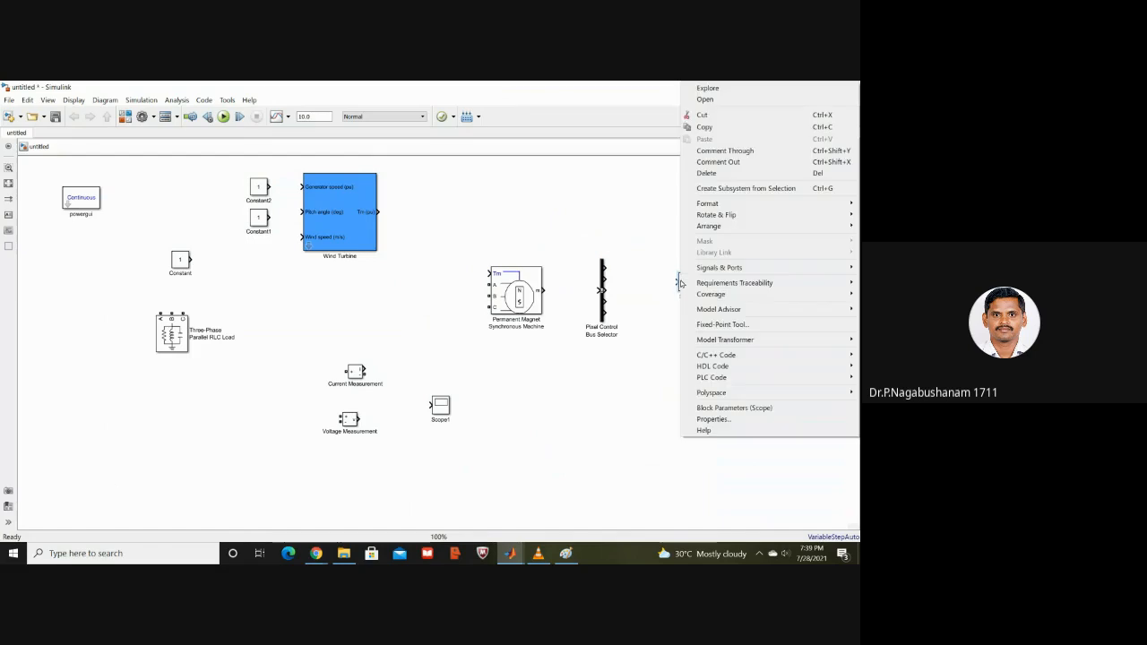
mouse_move(705, 268)
mouse_move(636, 269)
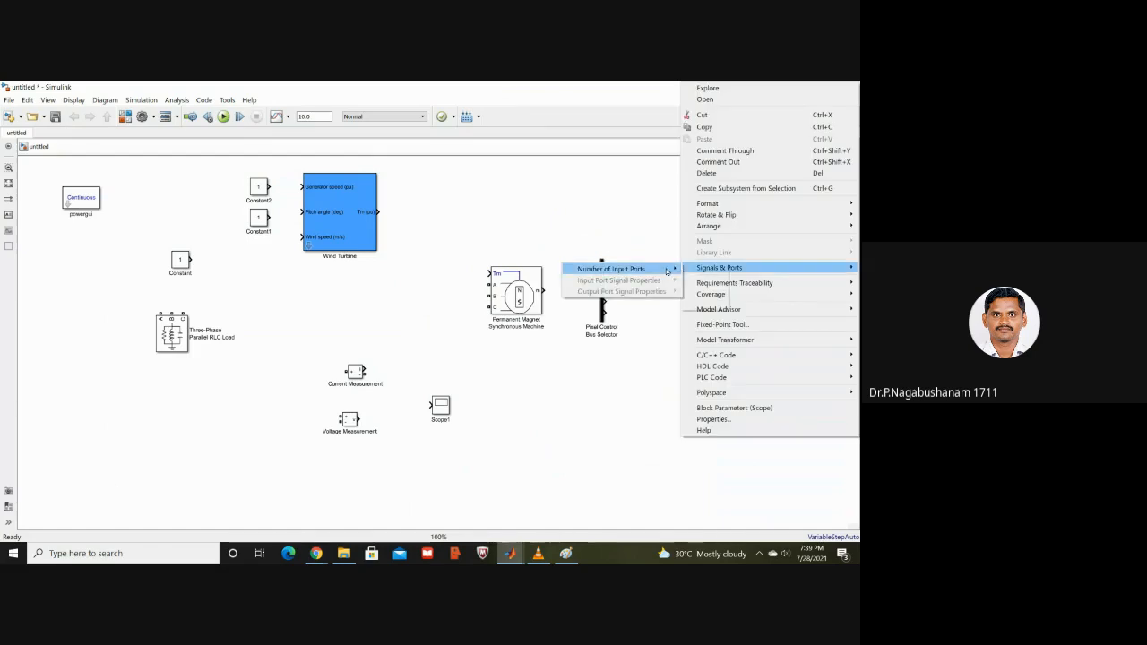
left_click(706, 304)
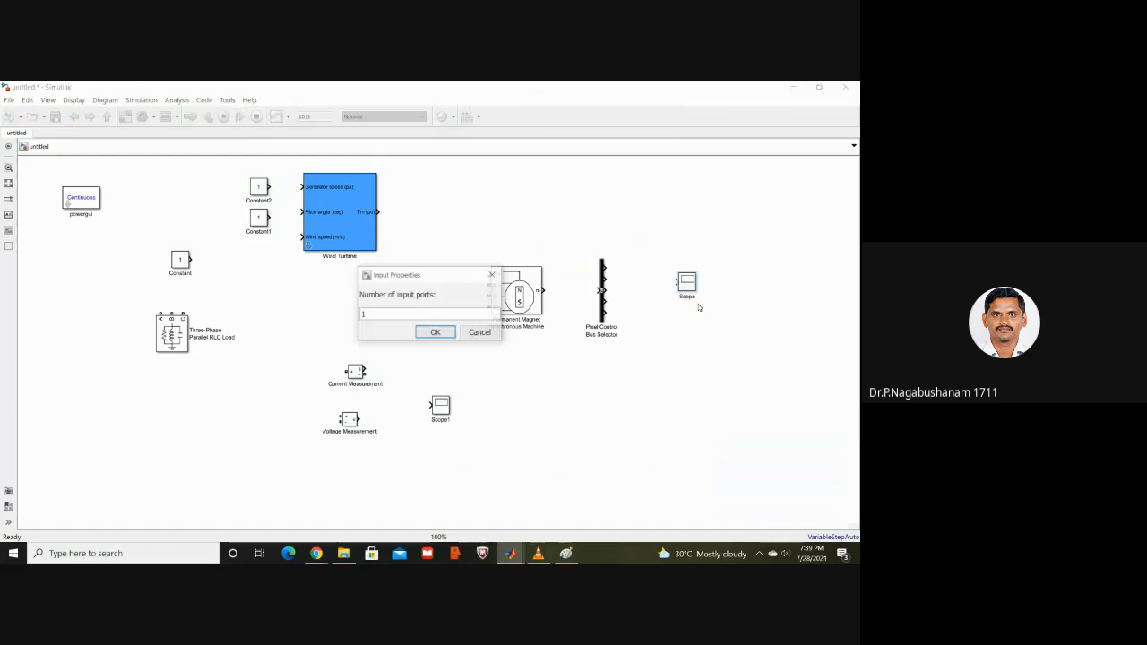
type("2")
left_click(436, 333)
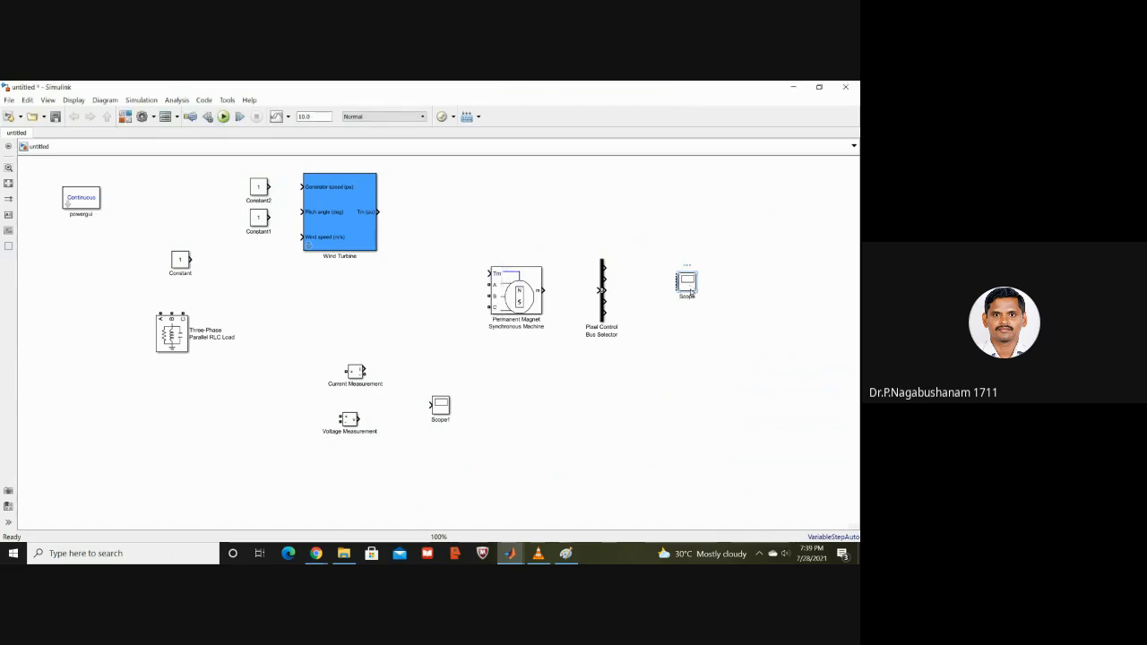
- Stretch the Scope vertically, align it with the Pixel Control Bus Selector, and connect the selector's first two outputs to the Scope's first two inputs
left_click_drag(696, 293, 699, 357)
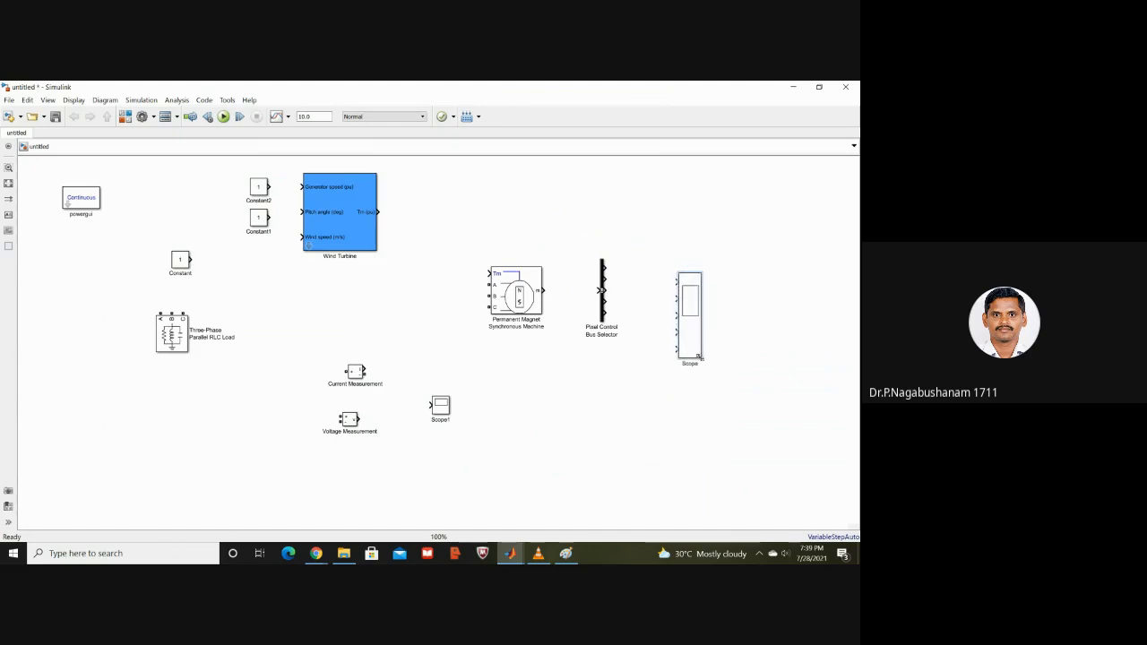
left_click_drag(700, 307, 693, 264)
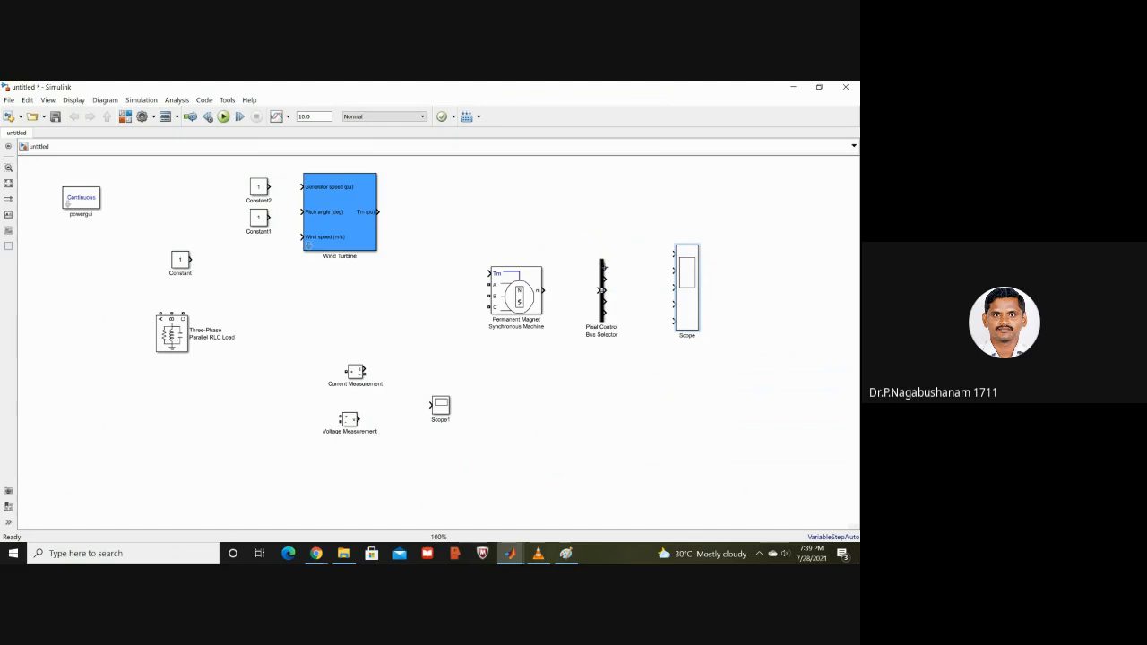
left_click_drag(624, 264, 674, 255)
left_click_drag(603, 278, 672, 269)
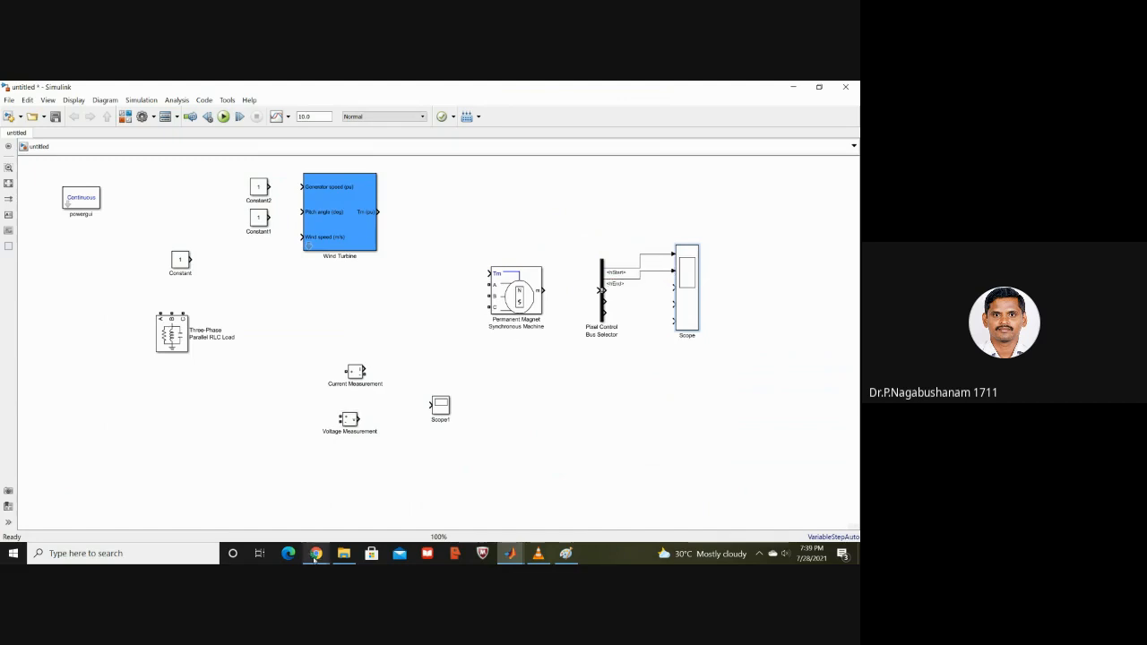
mouse_move(315, 556)
left_click(390, 481)
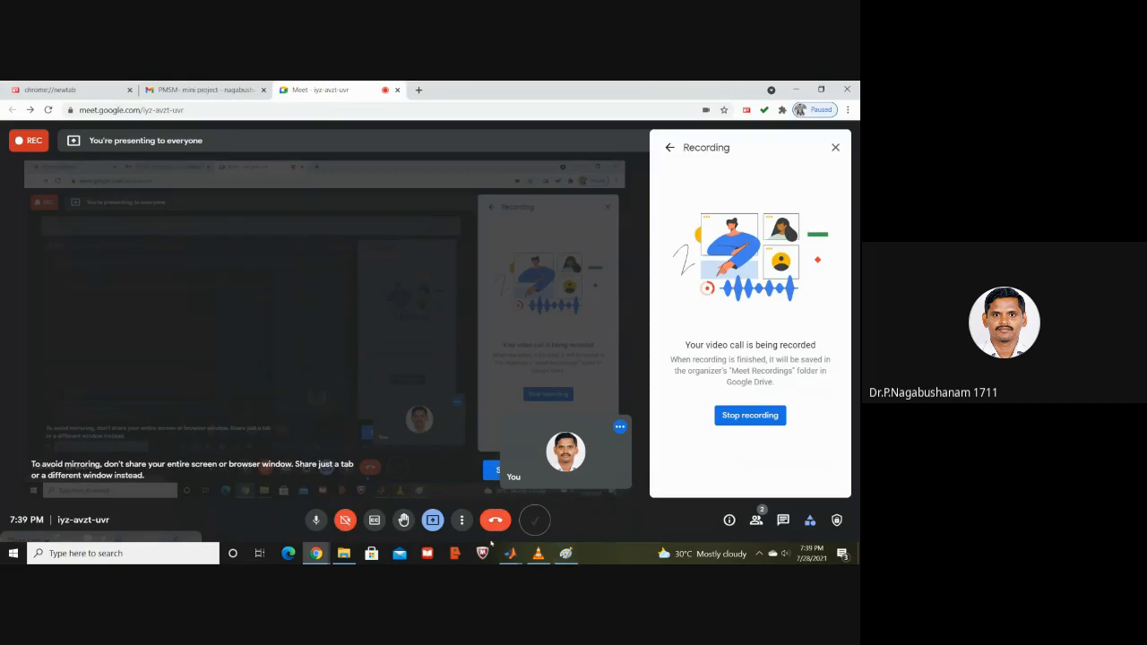
mouse_move(509, 553)
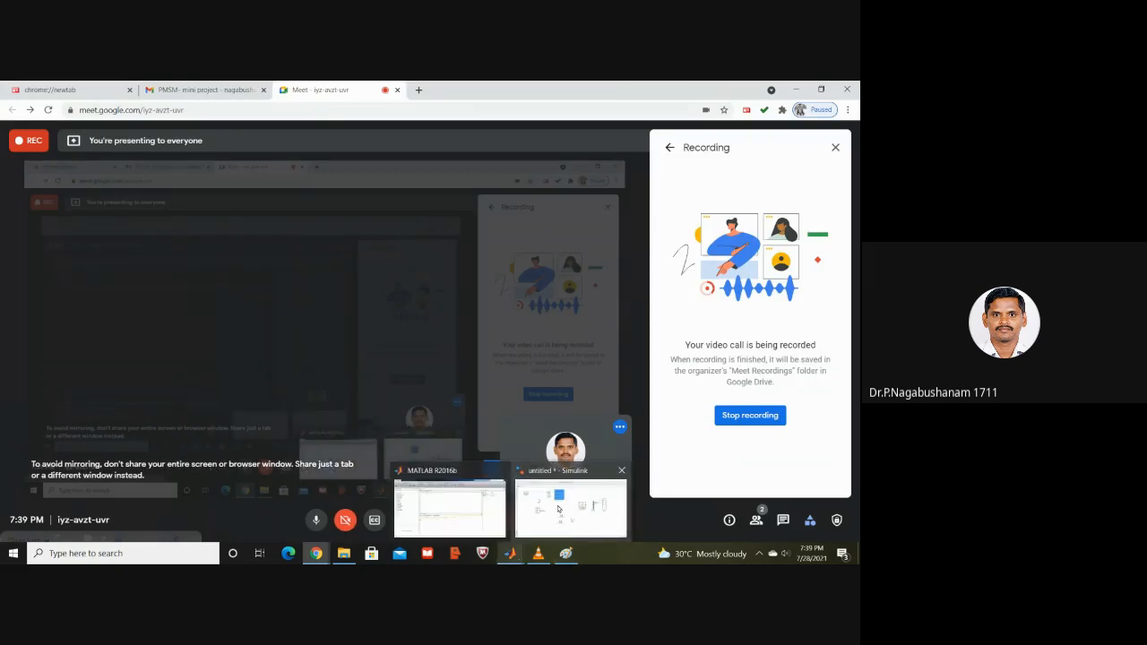
left_click(558, 509)
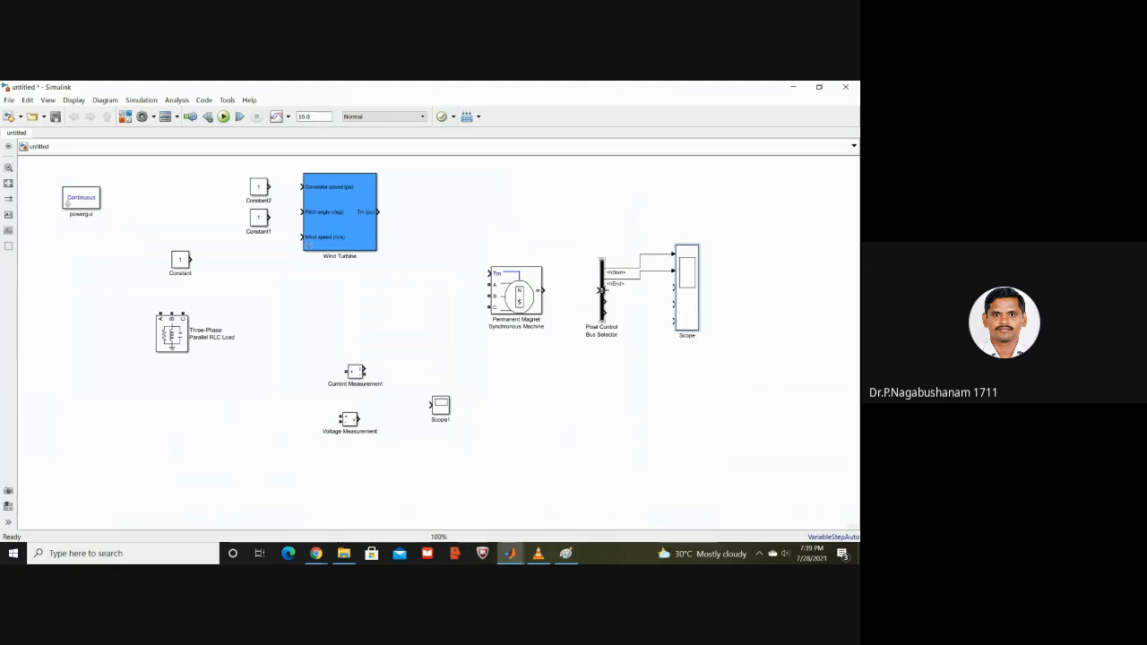
- Connect the Pixel Control Bus Selector's third, fourth and fifth outputs to the corresponding Scope inputs
left_click_drag(628, 288, 673, 288)
left_click_drag(608, 303, 674, 305)
left_click_drag(605, 312, 674, 320)
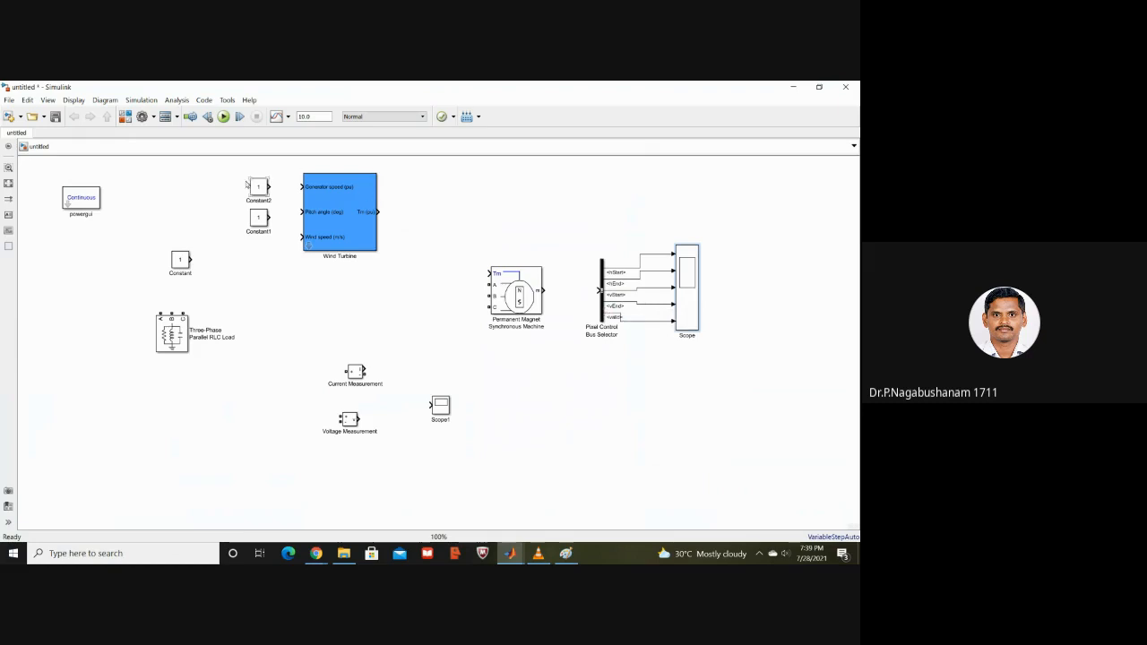
- Connect Constant2, Constant1 and Constant to the Wind Turbine's generator speed, pitch angle and wind speed inputs respectively
left_click_drag(269, 186, 302, 186)
left_click_drag(267, 217, 303, 212)
left_click_drag(189, 259, 301, 238)
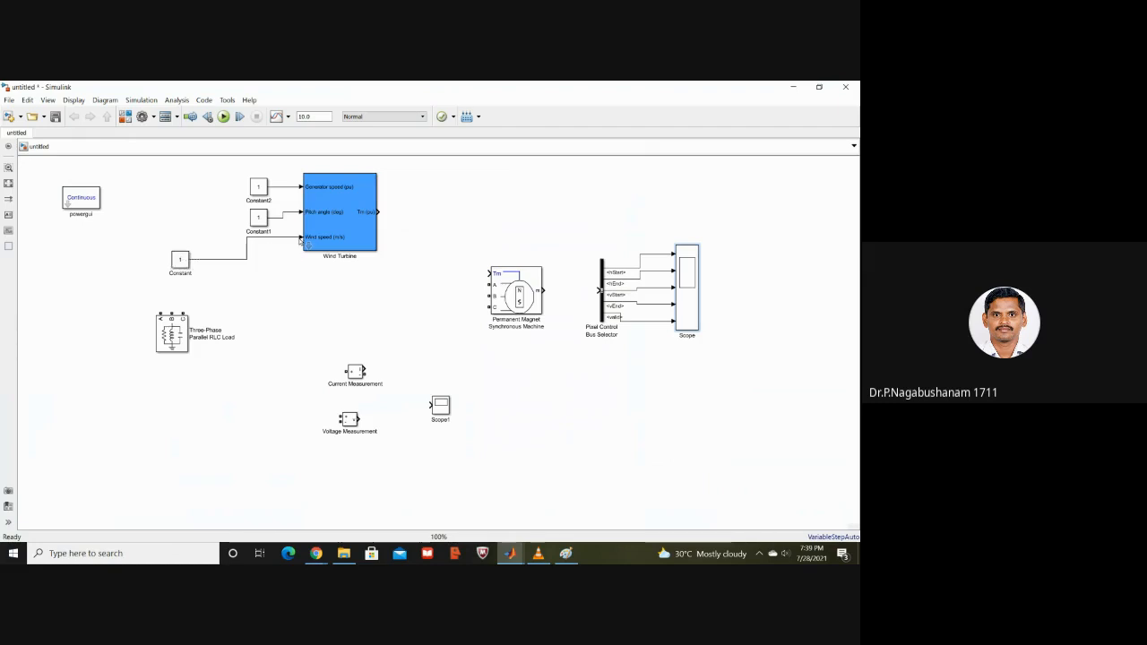
- Set the constant value of Constant2, which feeds the generator speed input, to 1.2
double_click(259, 186)
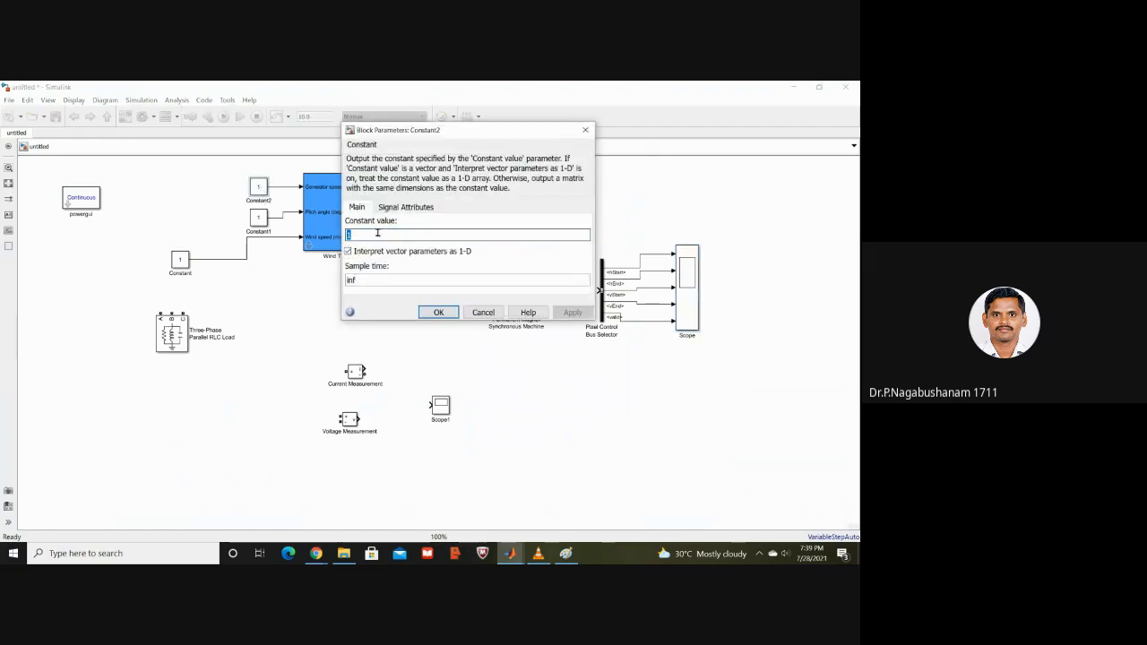
left_click(400, 209)
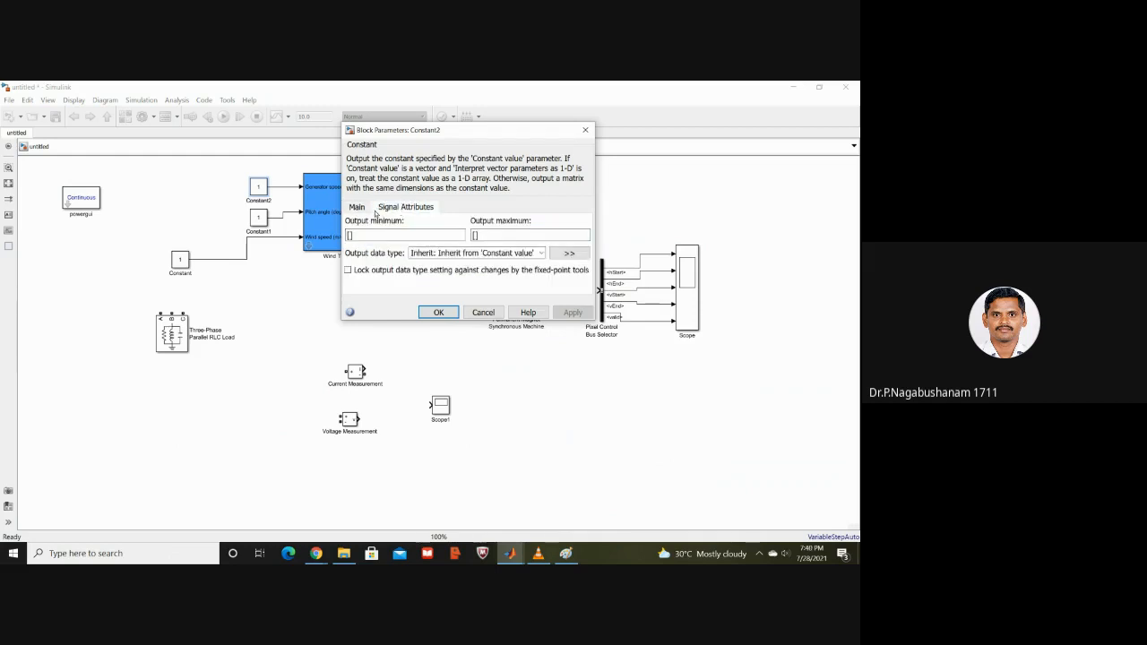
left_click(358, 208)
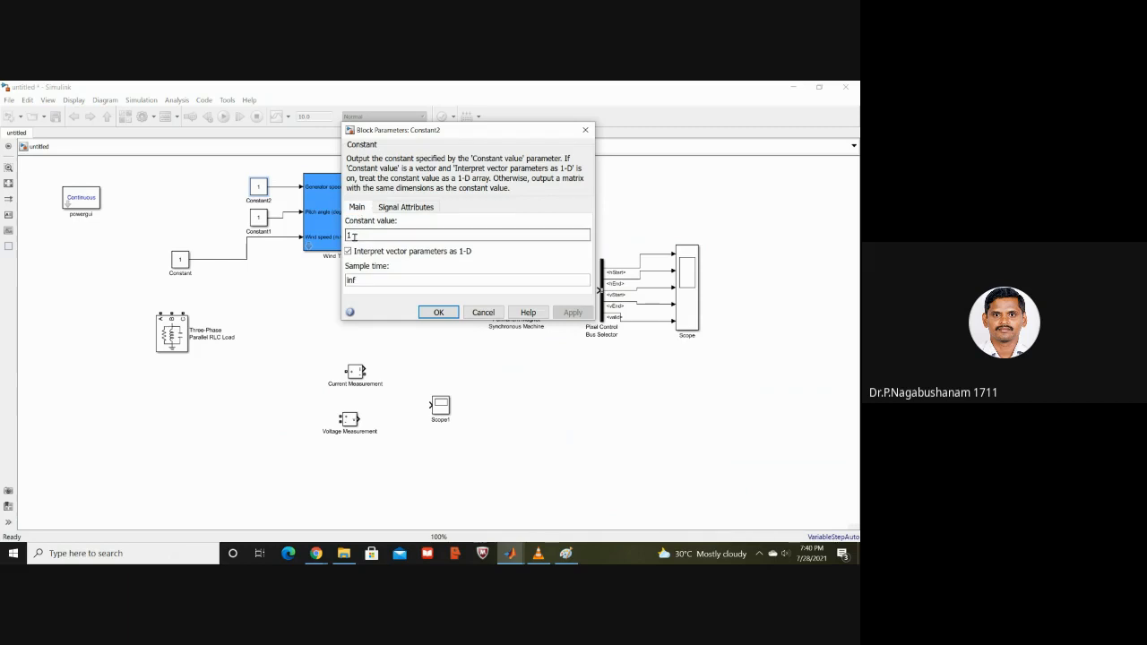
left_click(354, 236)
type(".2")
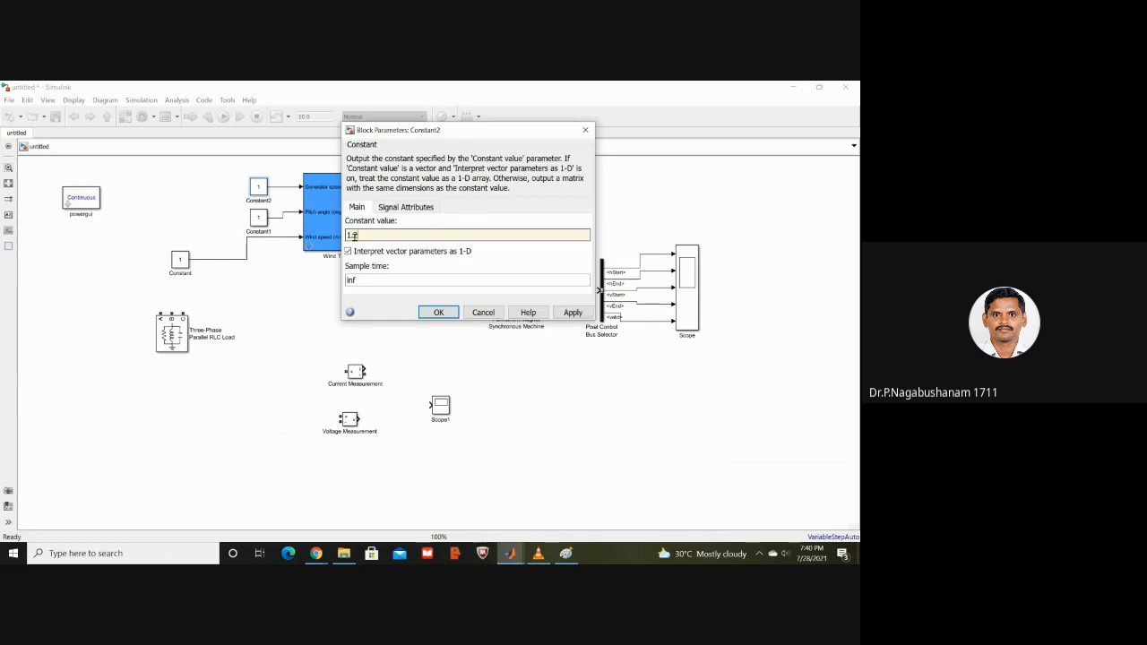
left_click(439, 312)
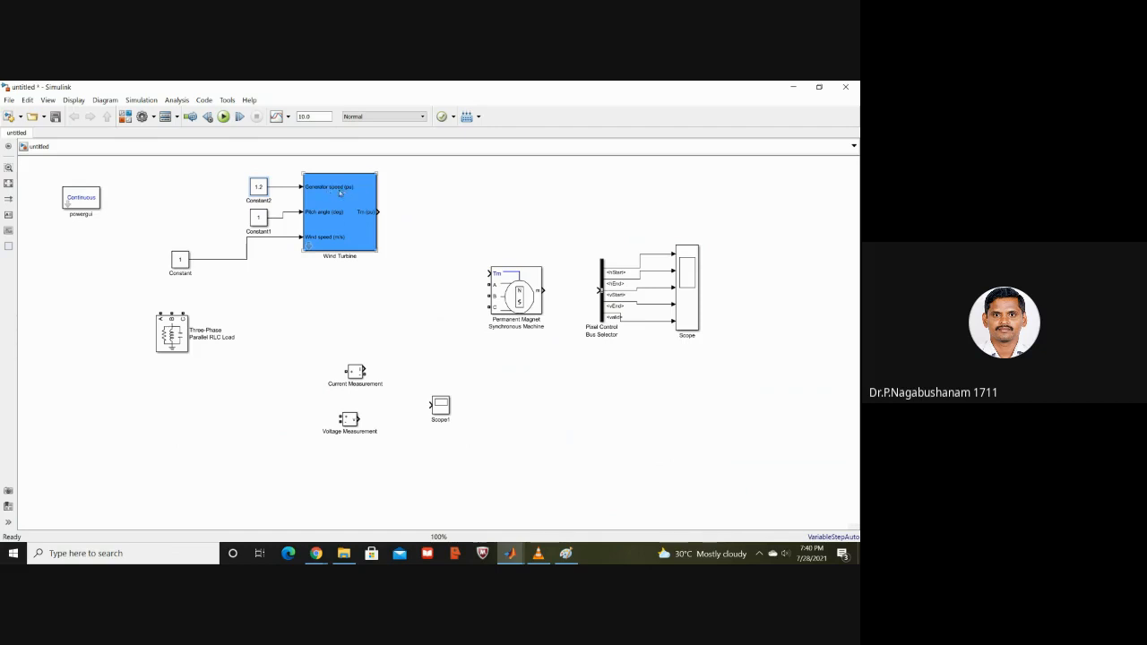
- Set Constant1 for the pitch angle to 0 and Constant for the wind speed to 12
double_click(259, 217)
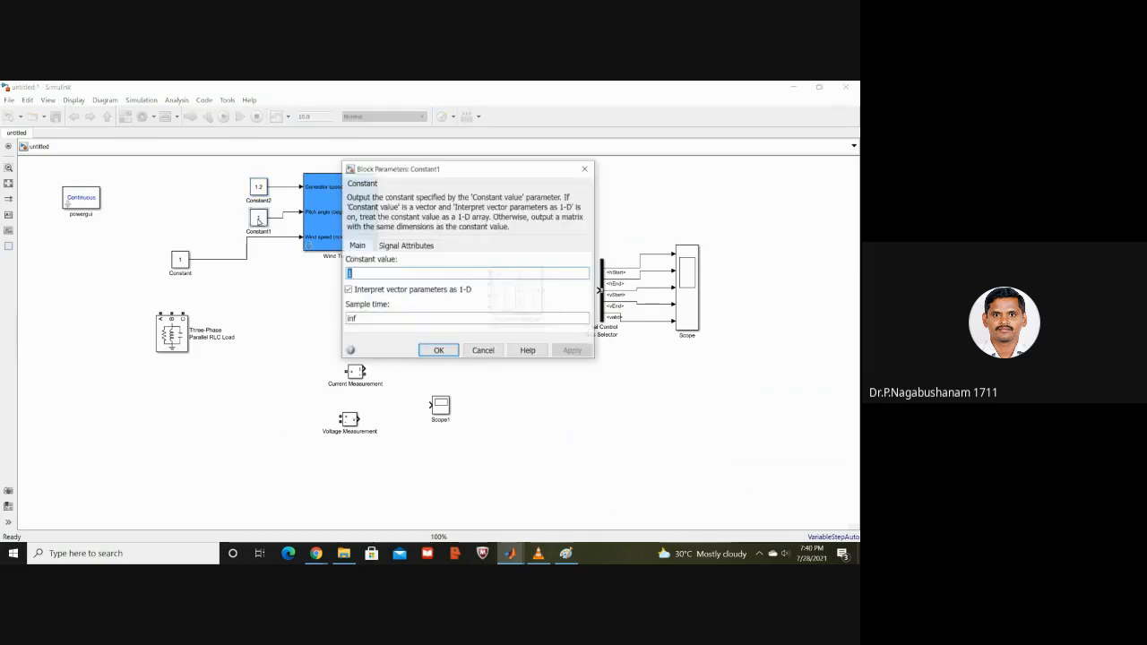
type("0")
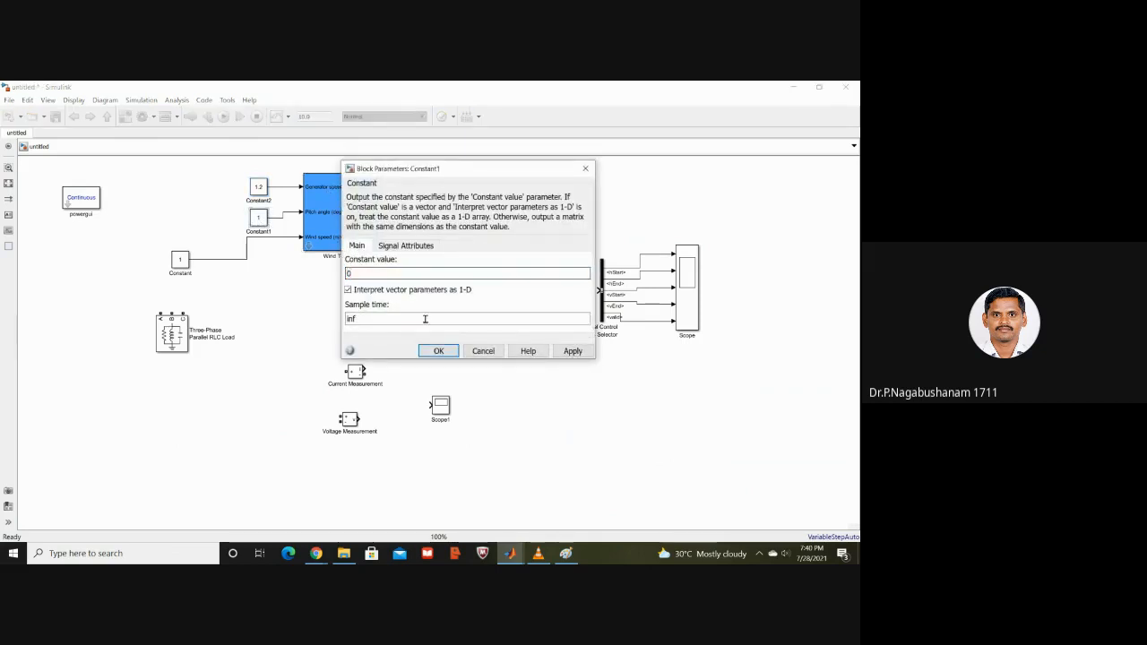
left_click(438, 351)
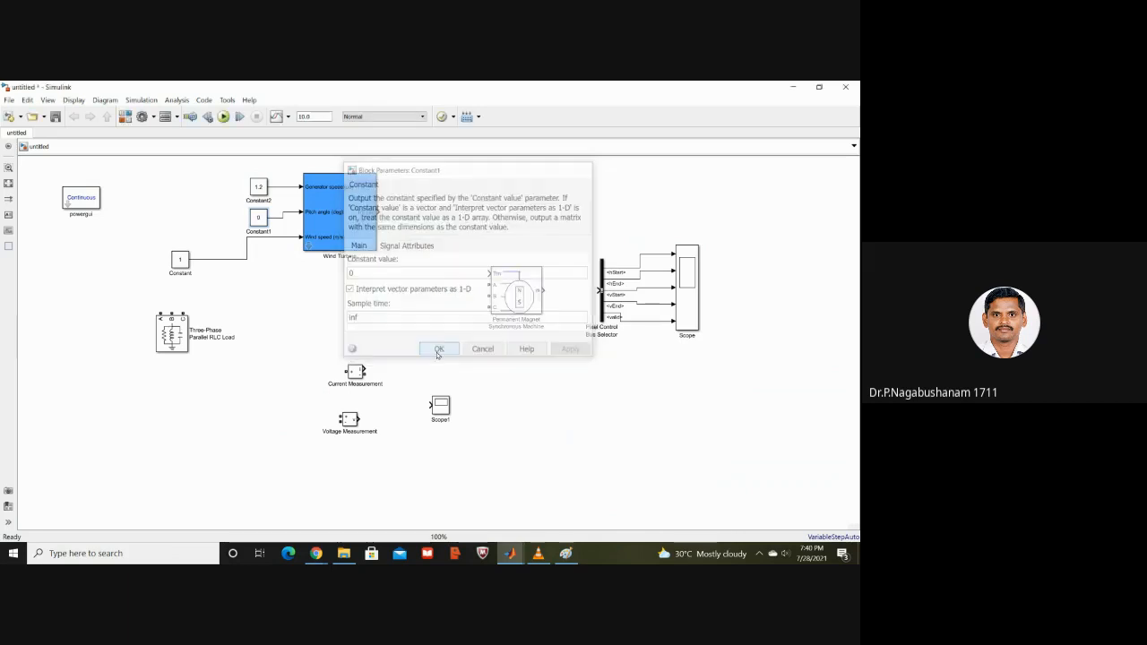
double_click(177, 261)
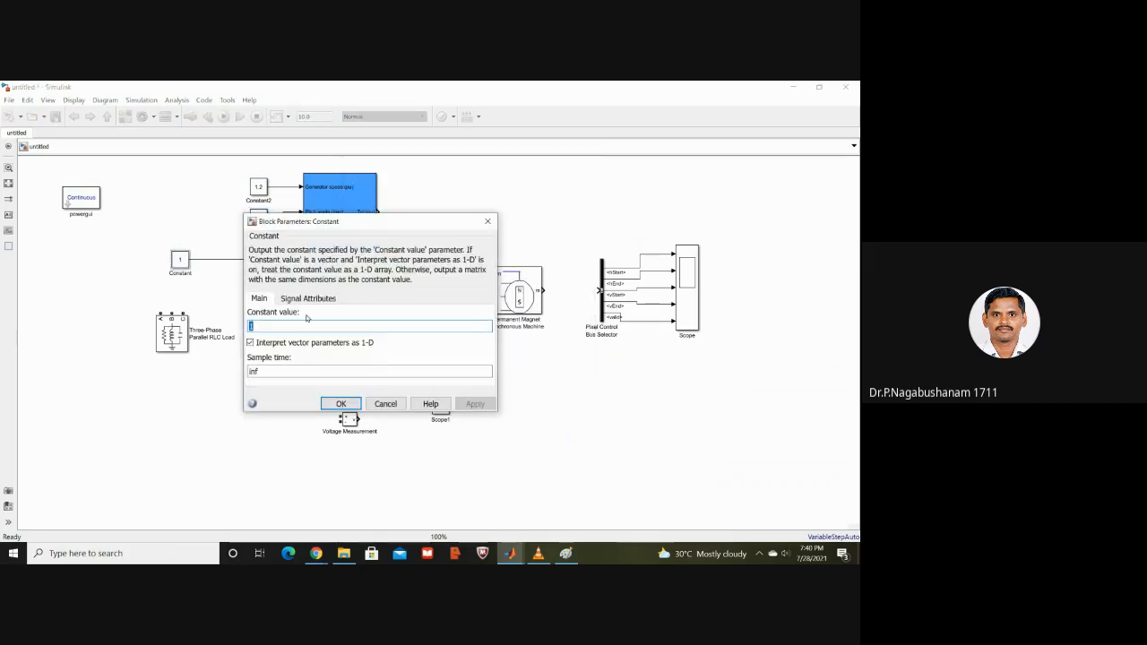
type("12")
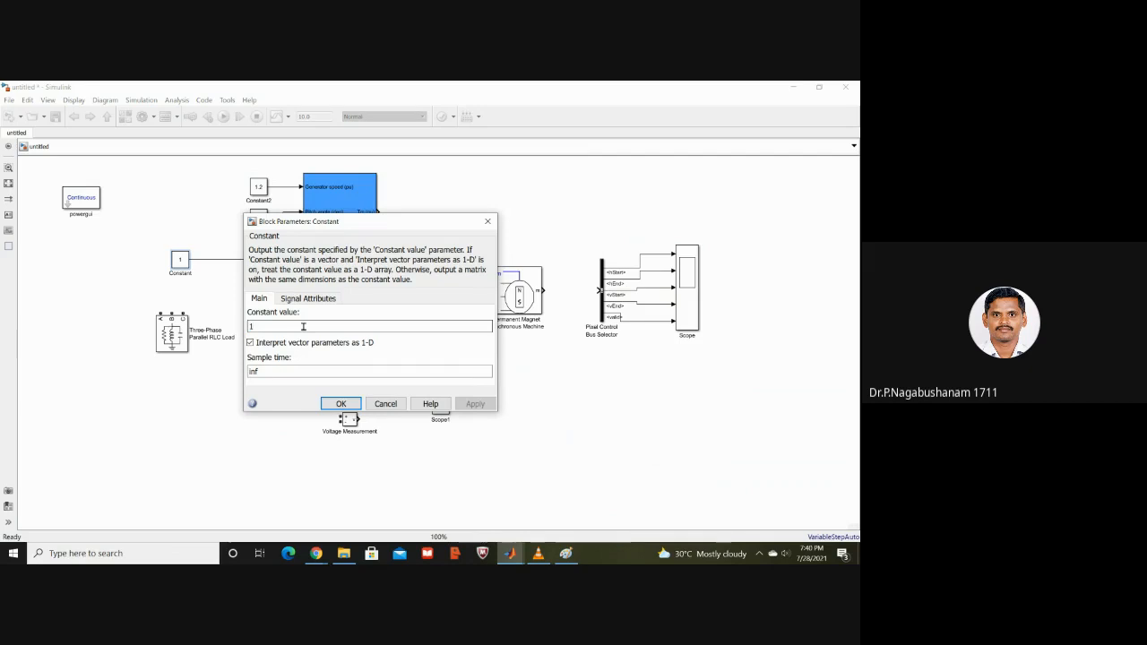
left_click(341, 404)
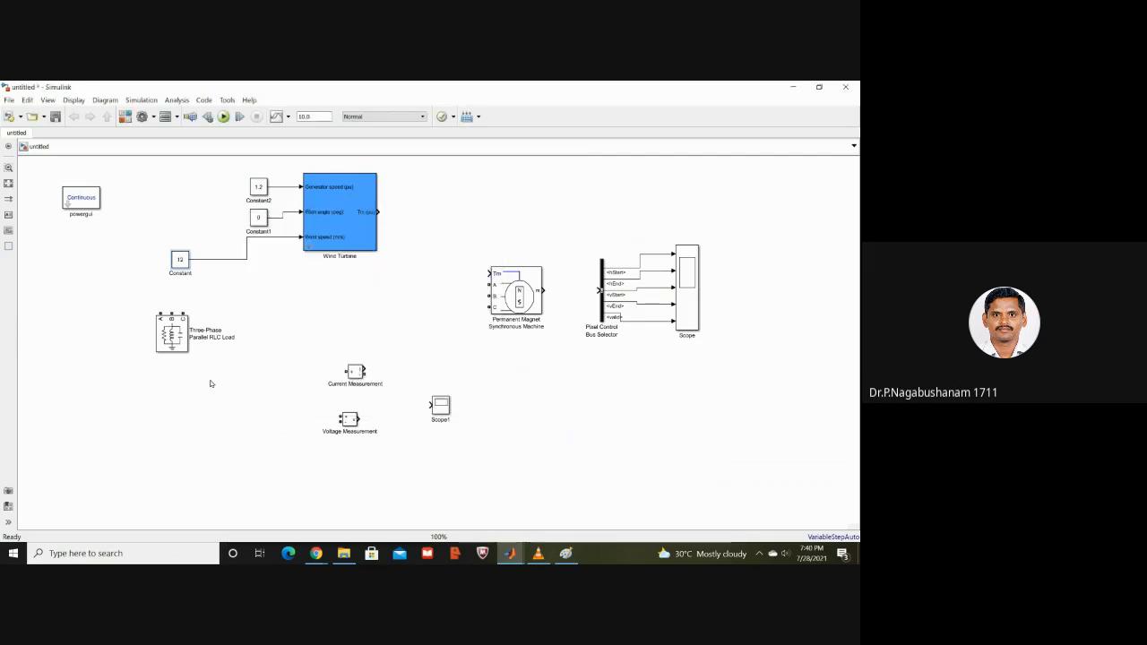
- Rotate the Three-Phase Parallel RLC Load clockwise and connect its A and B terminals to the Permanent Magnet Synchronous Machine's A and B terminals
left_click(179, 335)
right_click(179, 336)
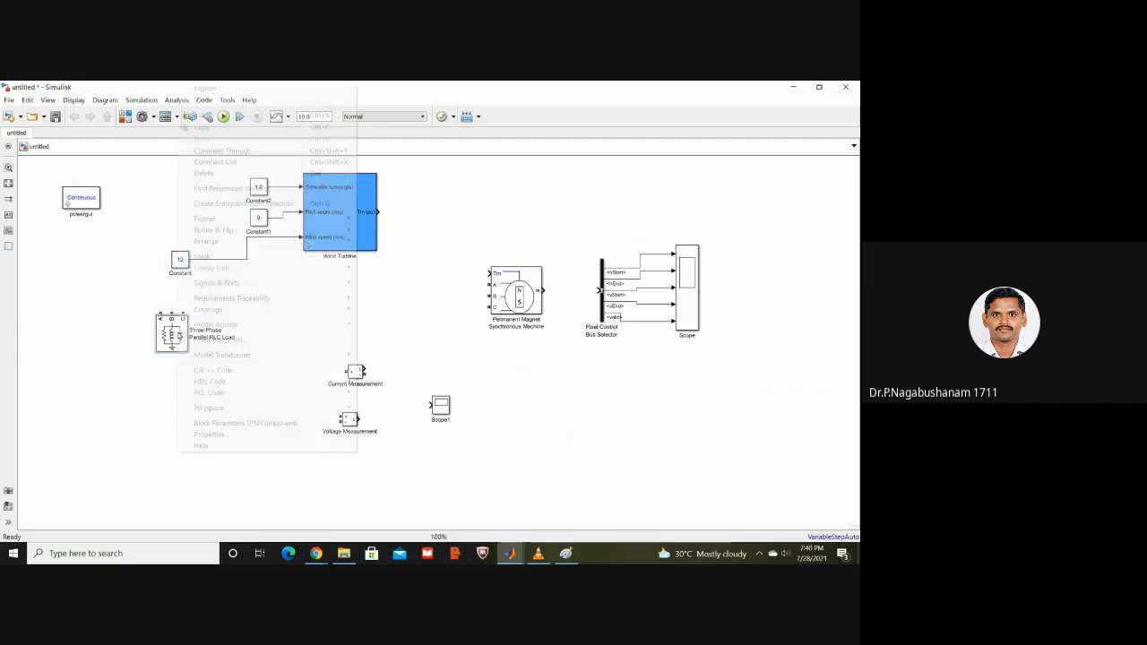
mouse_move(330, 233)
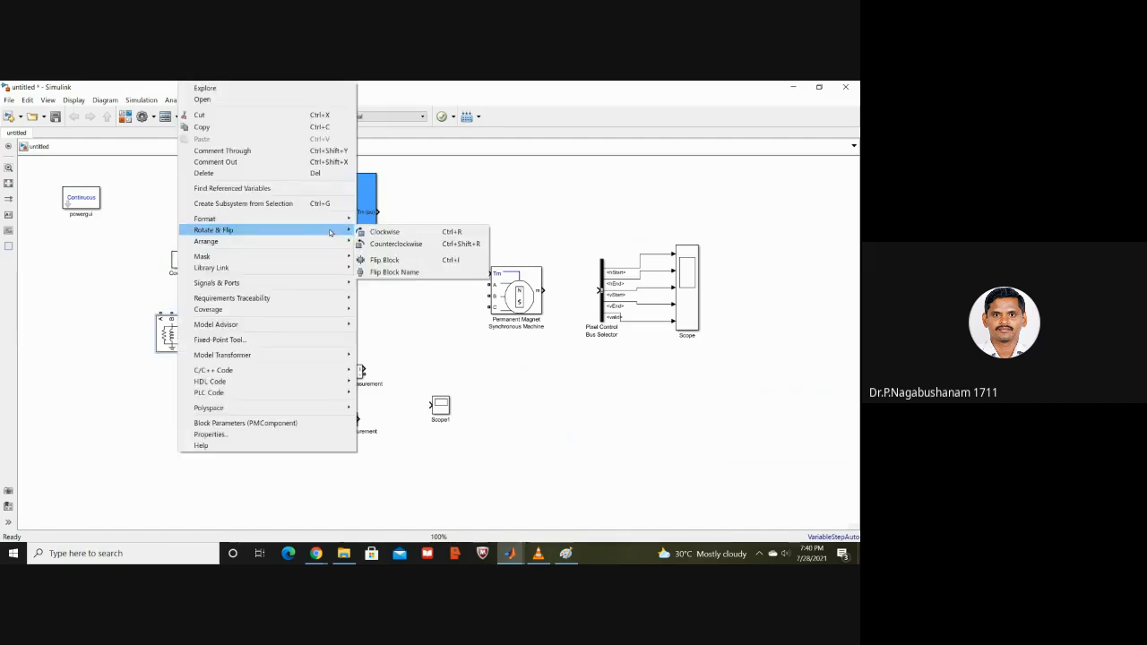
left_click(377, 235)
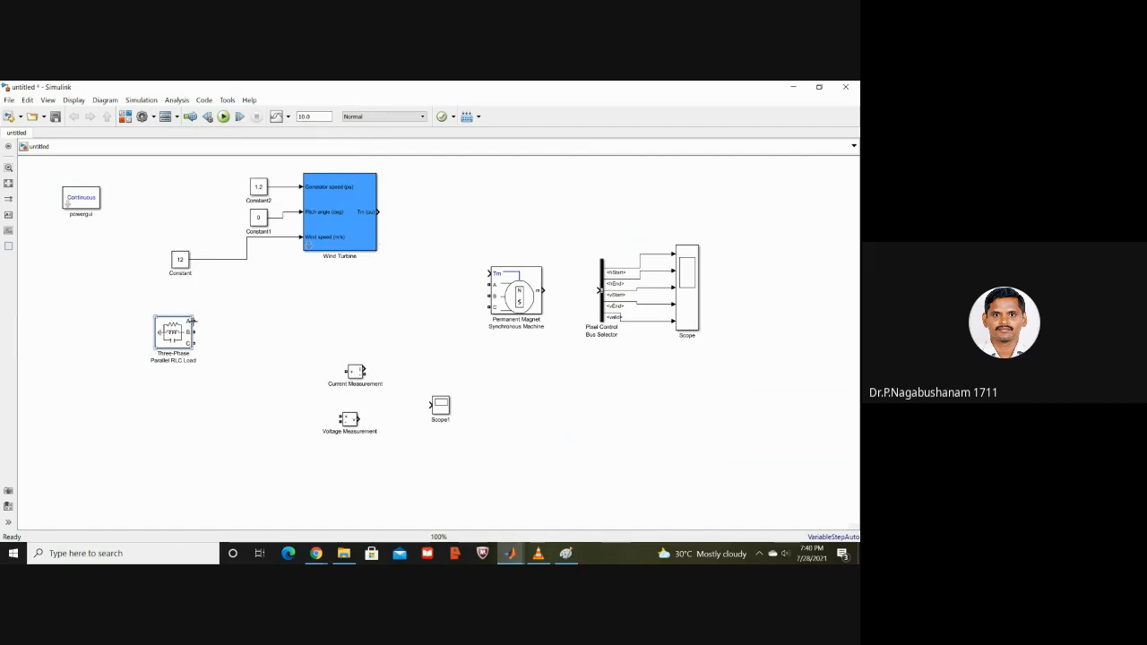
left_click_drag(191, 320, 488, 286)
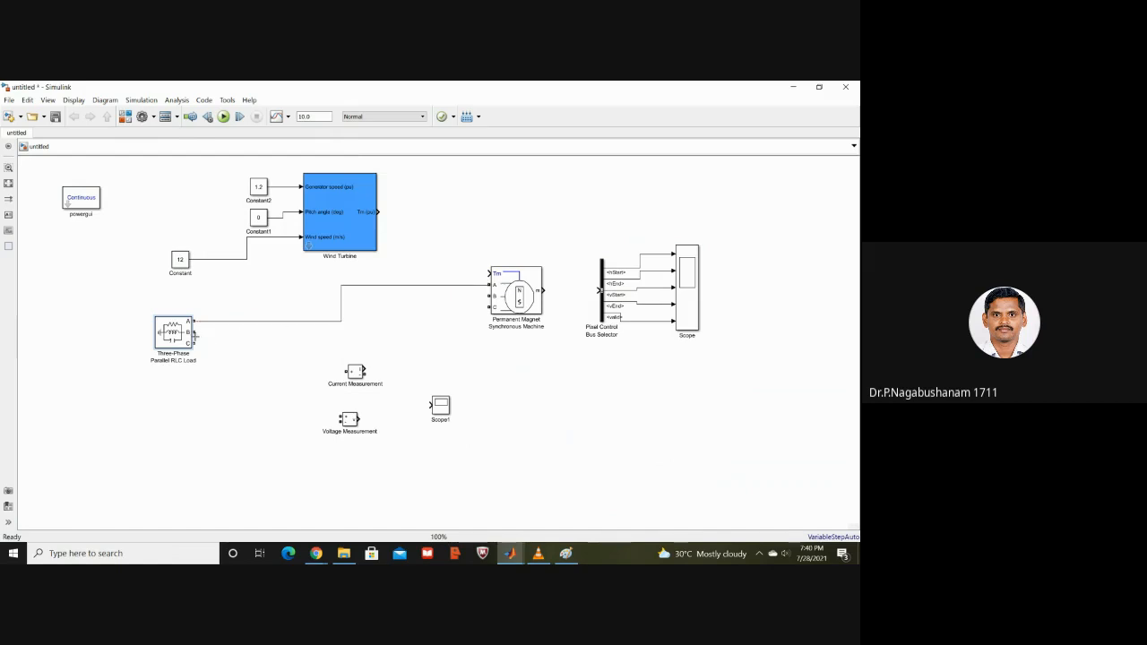
left_click_drag(193, 331, 488, 296)
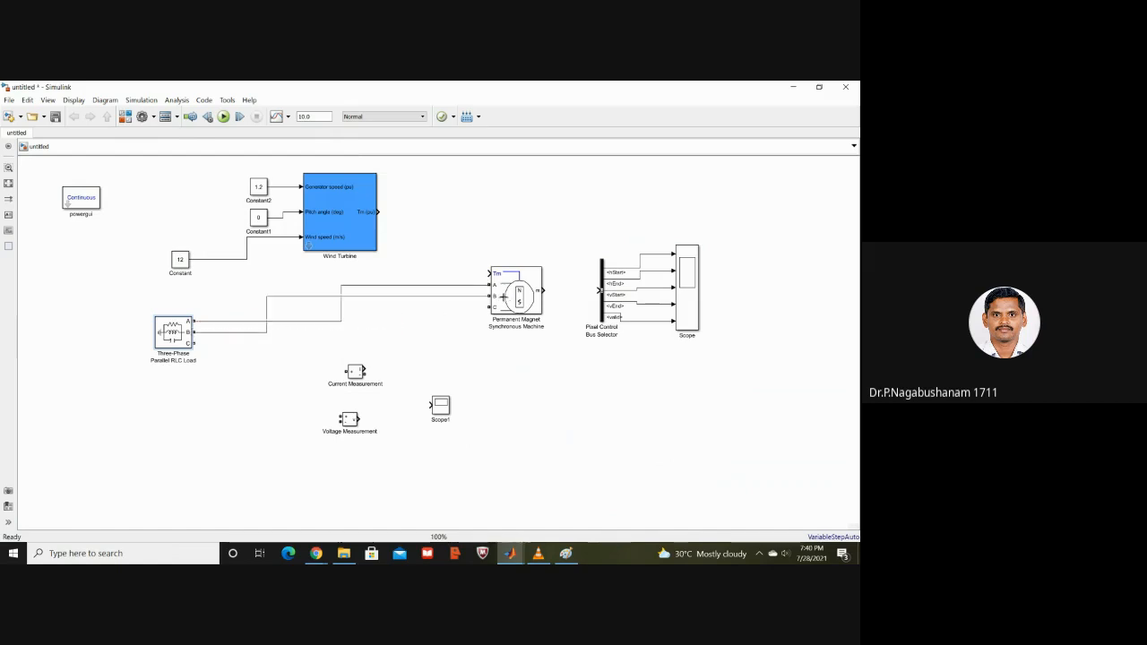
left_click_drag(189, 342, 264, 375)
left_click(260, 347)
key("Delete")
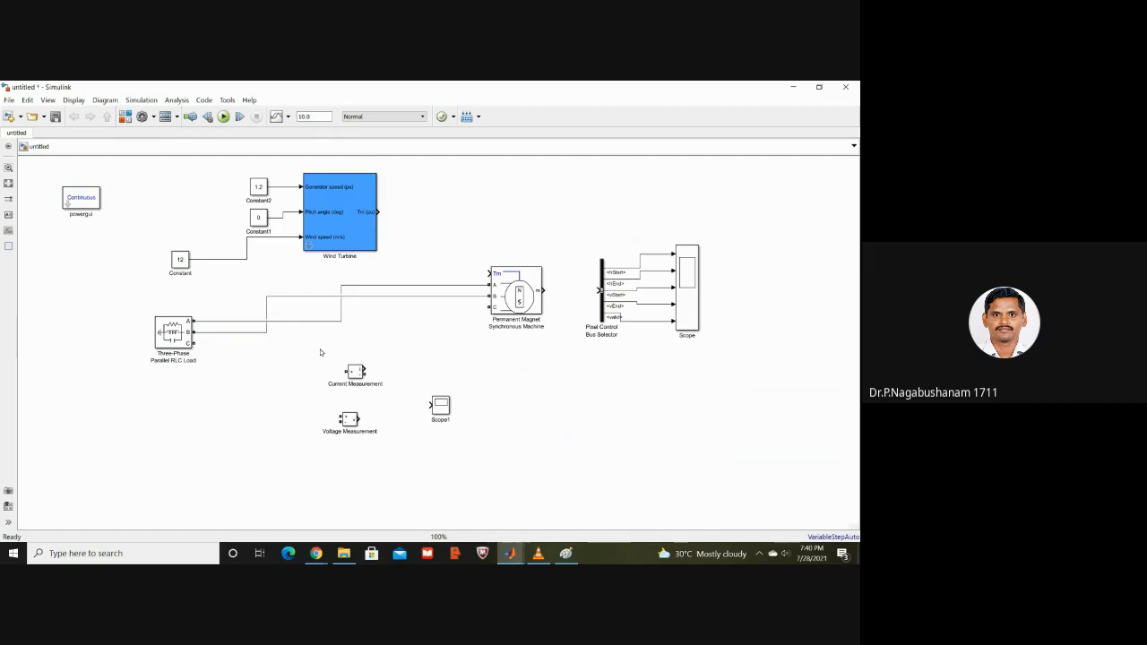
- Flip the Current Measurement block left-right
right_click(356, 375)
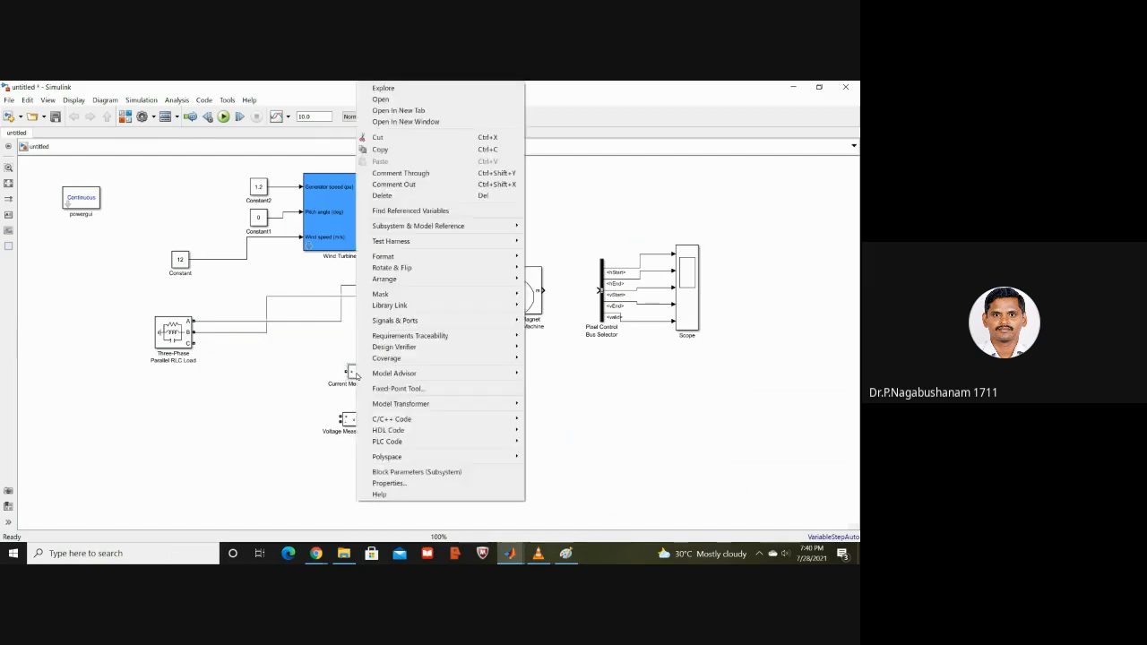
mouse_move(427, 270)
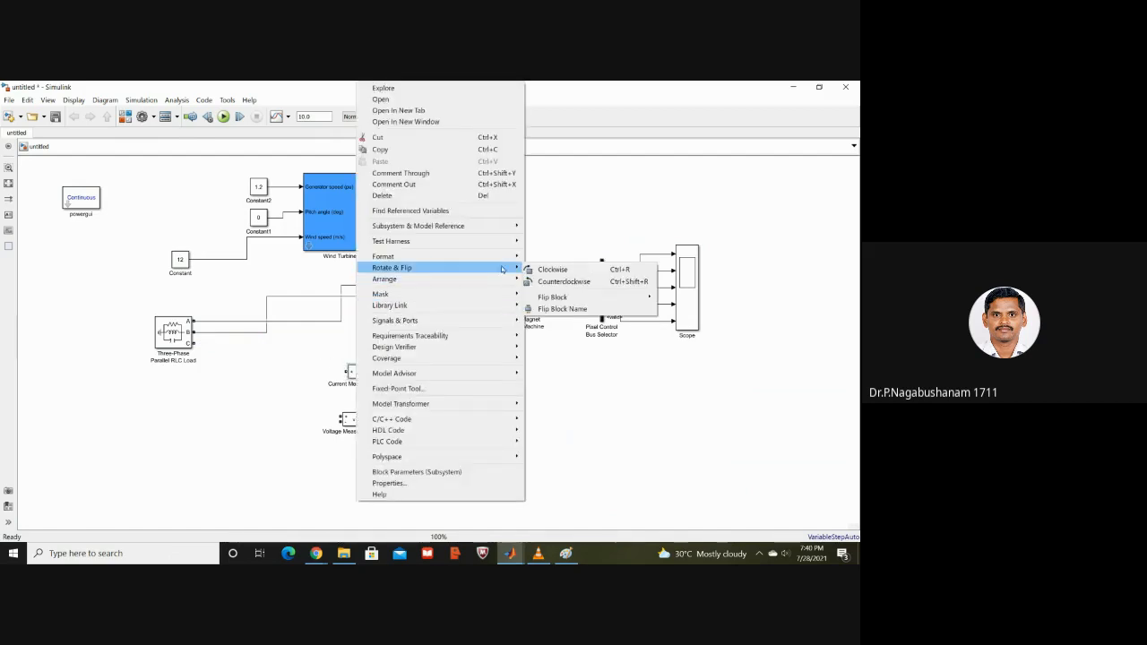
mouse_move(574, 299)
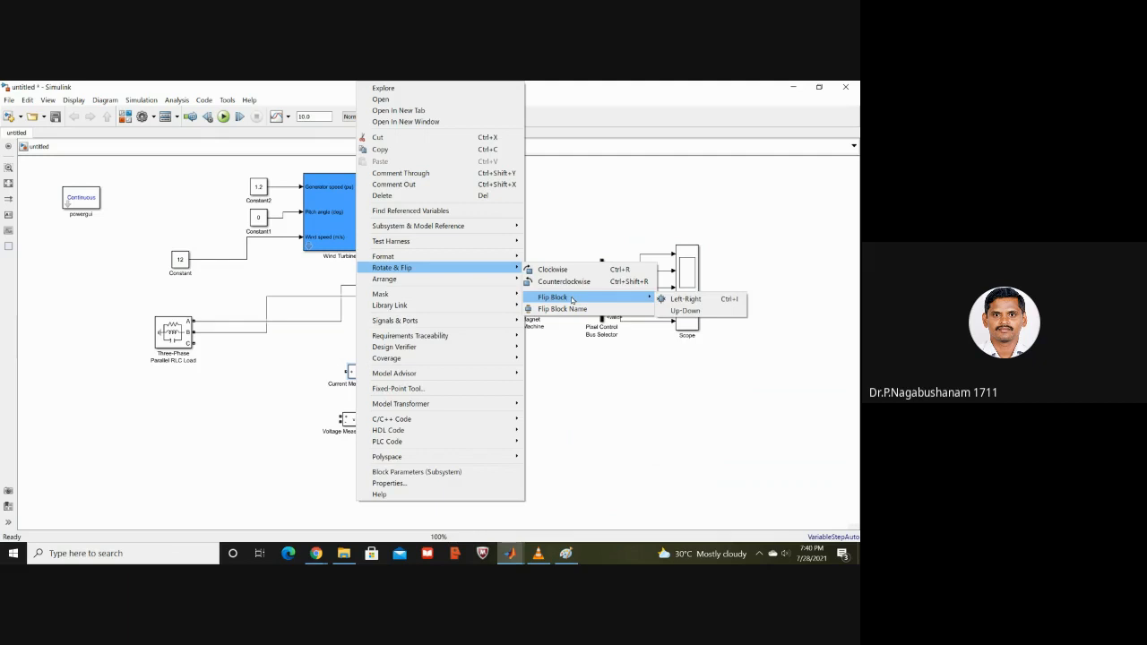
left_click(688, 299)
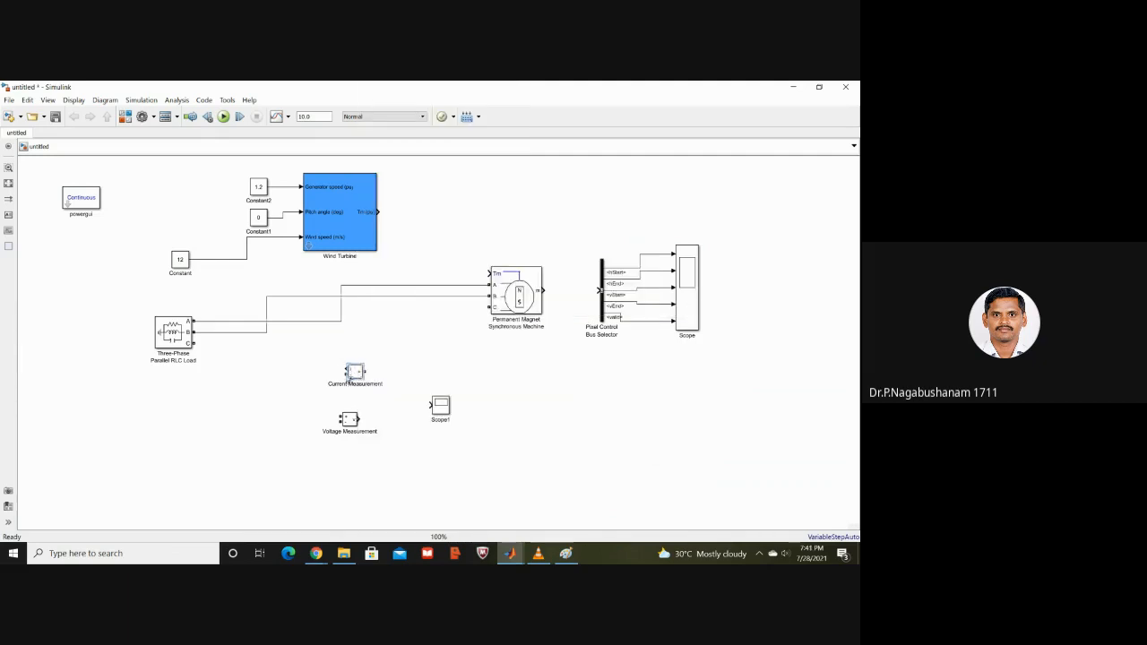
- Wire the Current Measurement between the load's C terminal and the machine's C terminal, and the Voltage Measurement across the phase A and B lines
left_click_drag(346, 371, 197, 344)
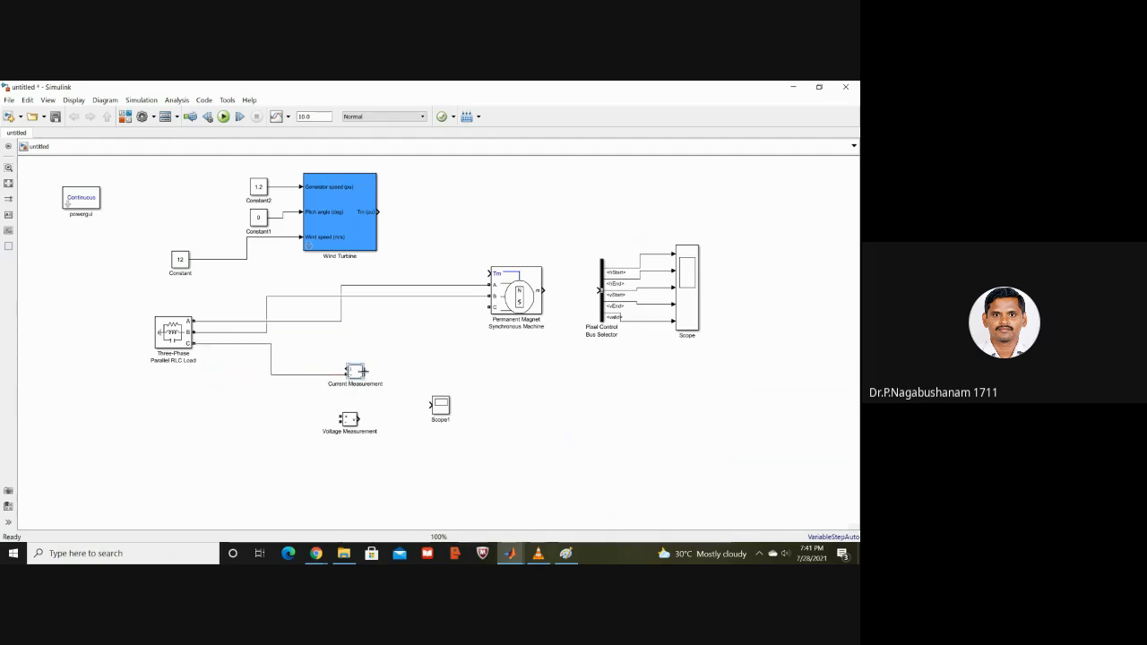
left_click_drag(363, 371, 488, 306)
left_click_drag(339, 418, 323, 320)
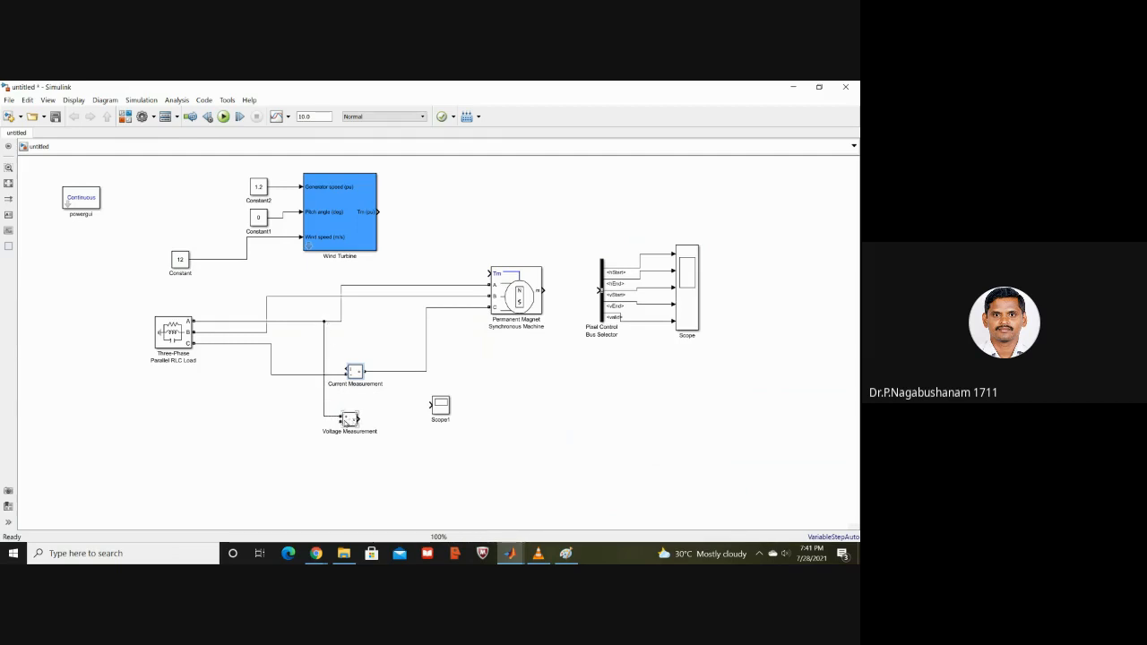
left_click_drag(340, 420, 304, 296)
- Set Scope1 to 2 input ports and connect the Current Measurement output to the first and the Voltage Measurement output to the second
left_click(440, 412)
right_click(440, 412)
mouse_move(546, 267)
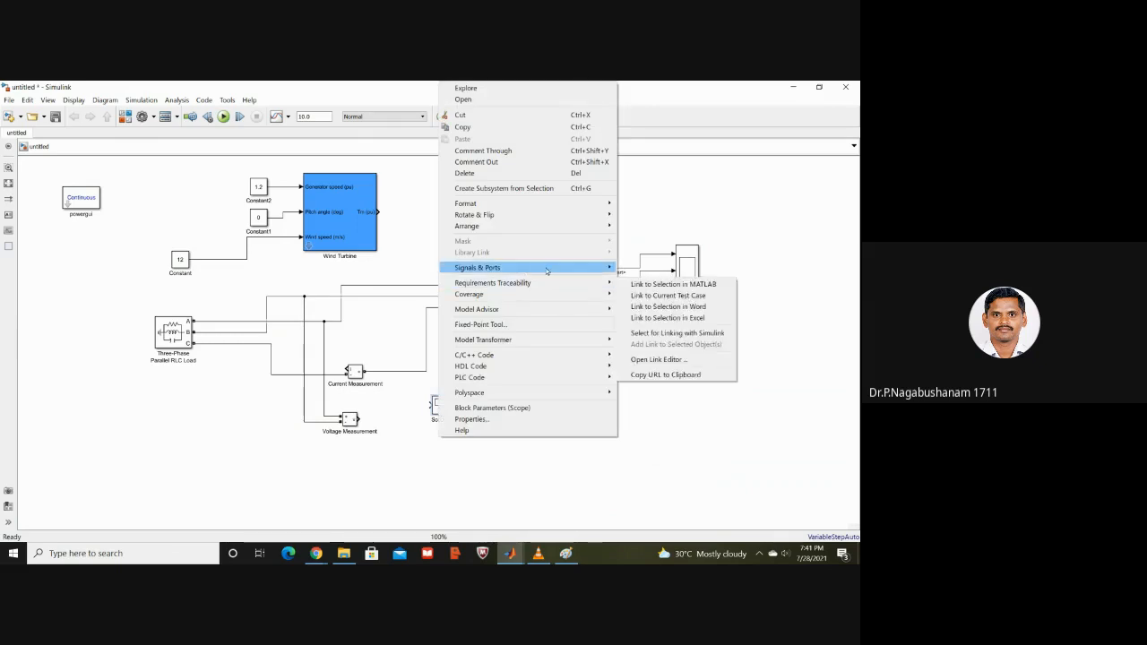
mouse_move(662, 272)
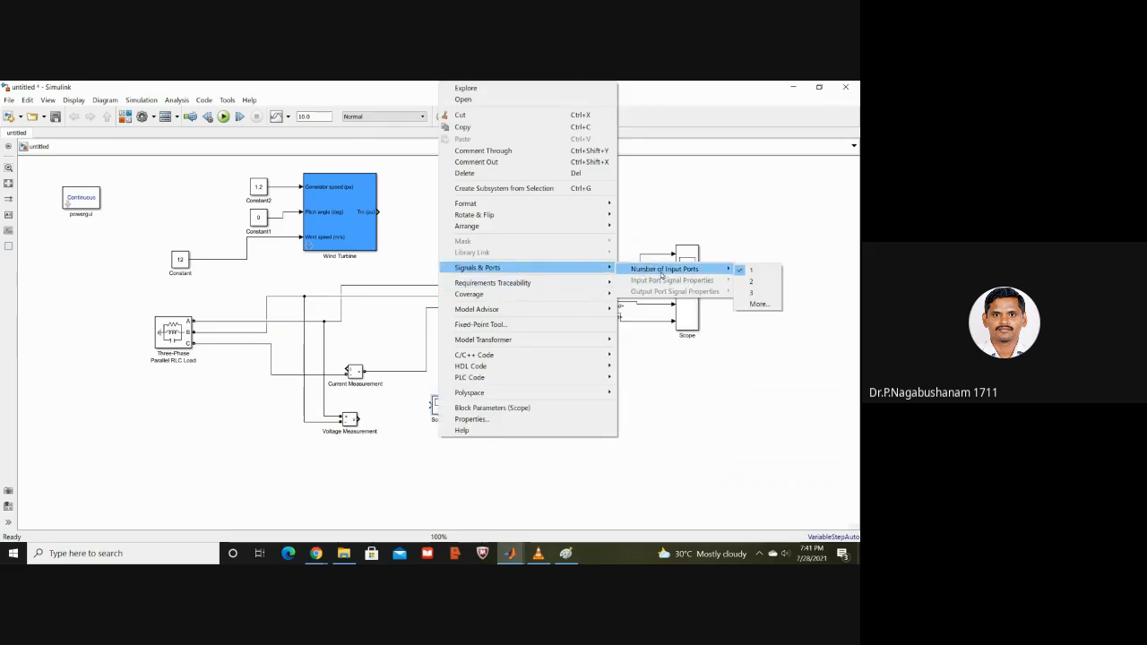
left_click(749, 280)
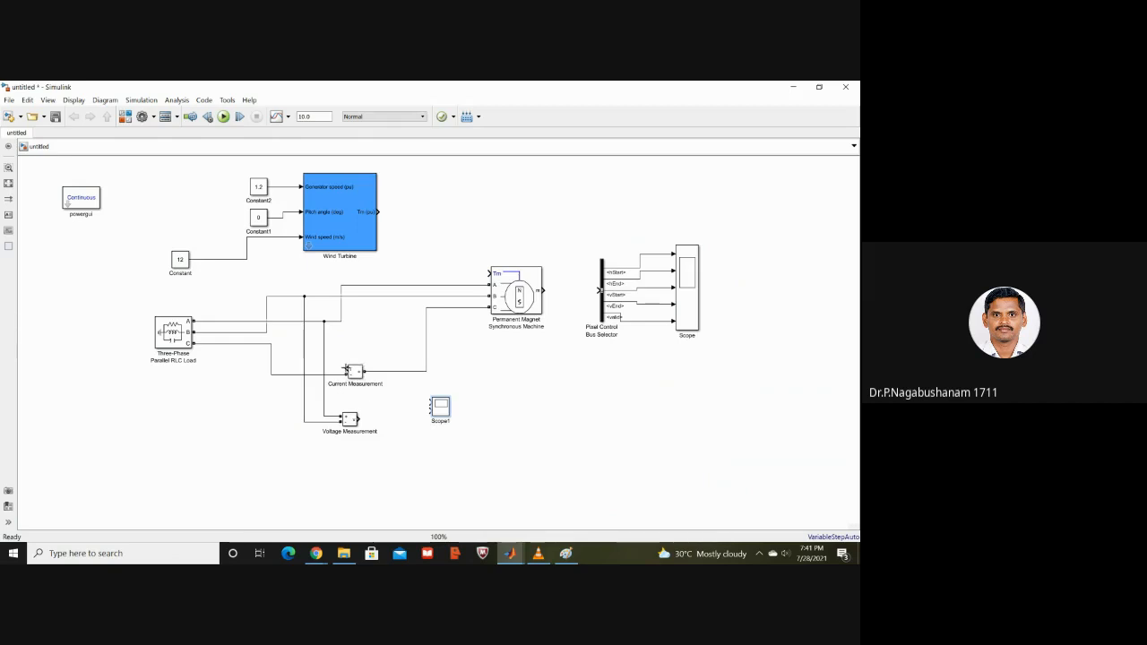
mouse_move(346, 369)
left_mouse_down()
mouse_move(338, 385)
mouse_move(430, 404)
left_mouse_up()
left_click_drag(361, 419, 431, 410)
- Move the Wind Turbine closer to the Permanent Magnet Synchronous Machine, away from its constants
left_click_drag(378, 215, 414, 212)
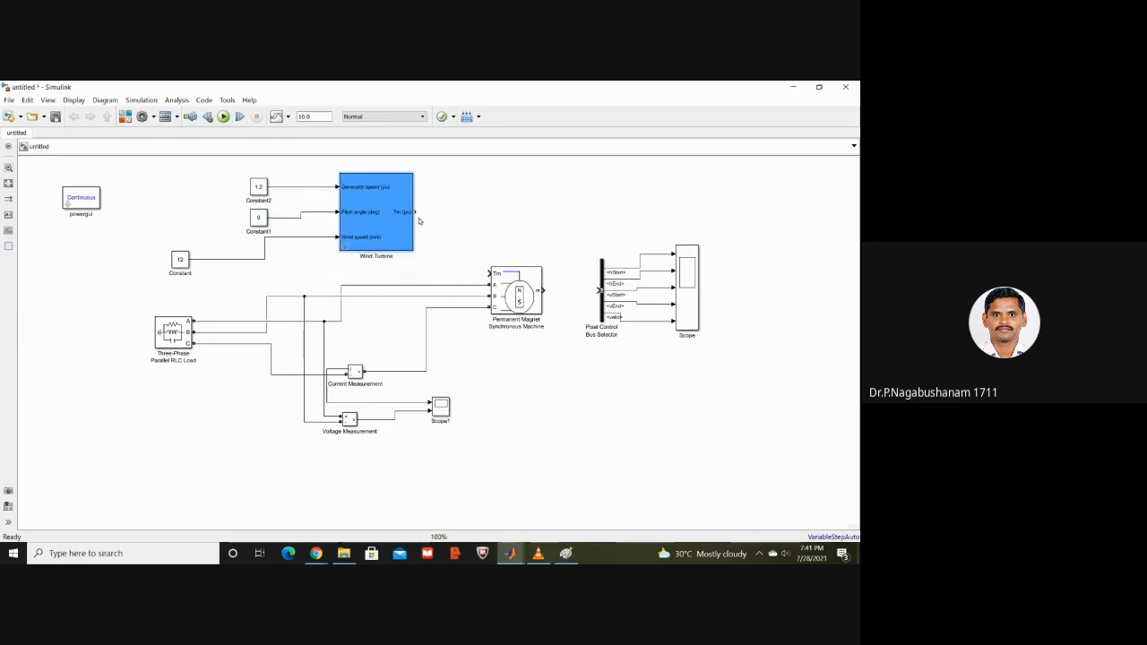
- Connect the Wind Turbine's Tm output to the machine's Tm input, and the machine's m output to the Pixel Control Bus Selector
mouse_move(415, 212)
left_mouse_down()
mouse_move(445, 220)
mouse_move(463, 266)
mouse_move(490, 273)
left_mouse_up()
left_click_drag(542, 289, 598, 288)
- Set the Wind Turbine's nominal mechanical output power to 200 W and its generator base power to 200/0.9 VA
double_click(363, 224)
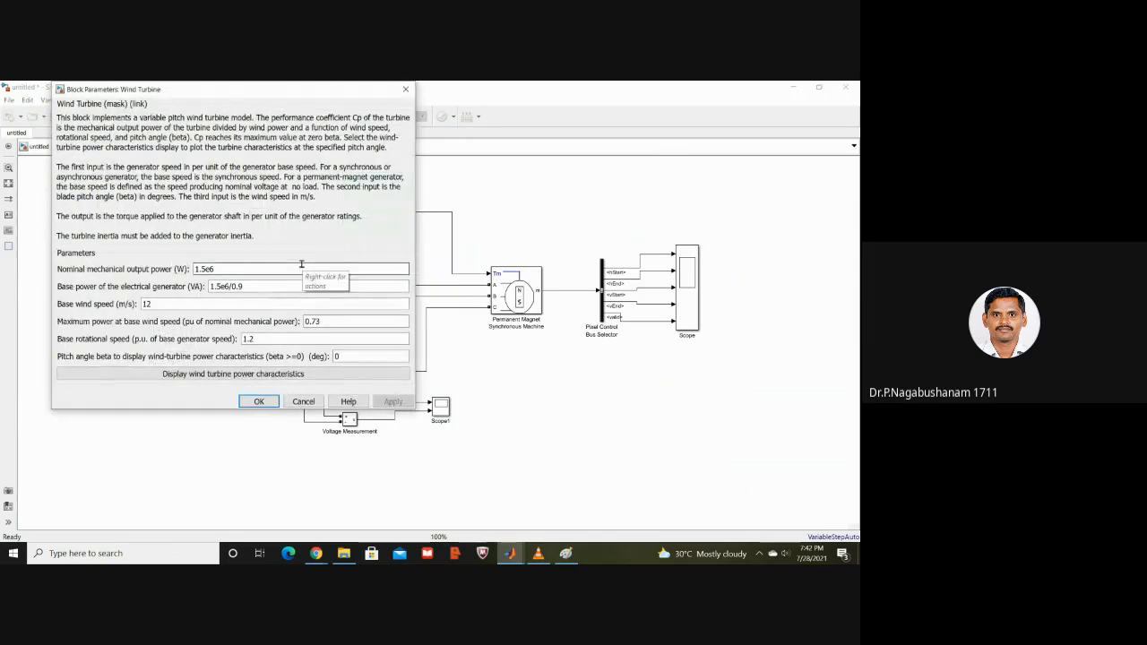
double_click(283, 269)
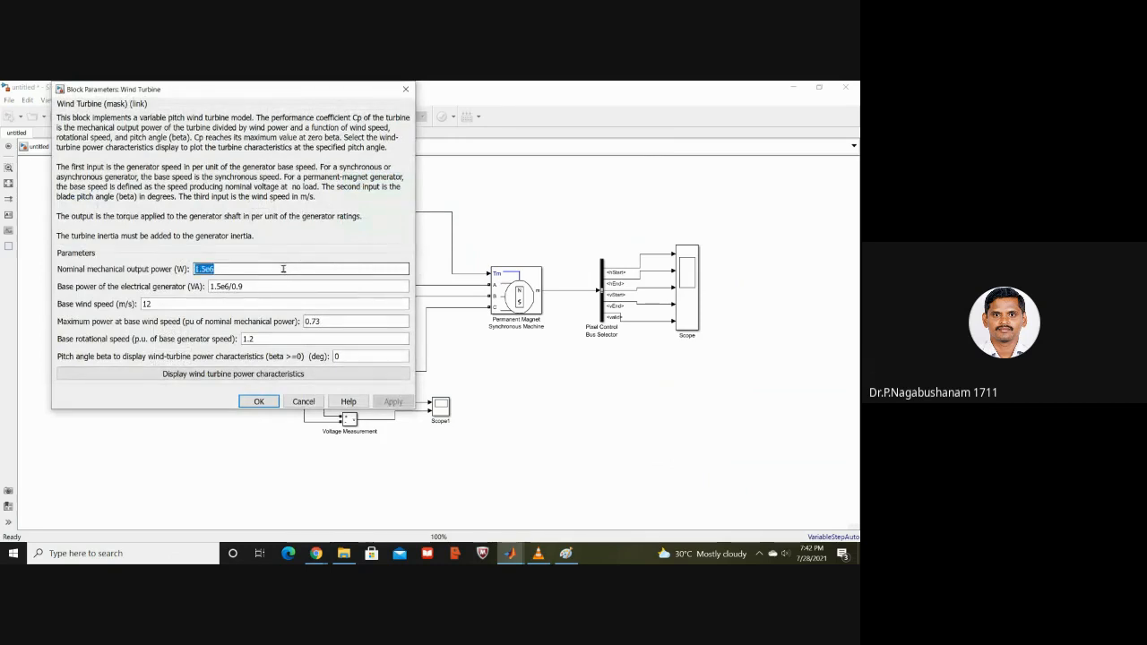
type("200")
left_click(229, 287)
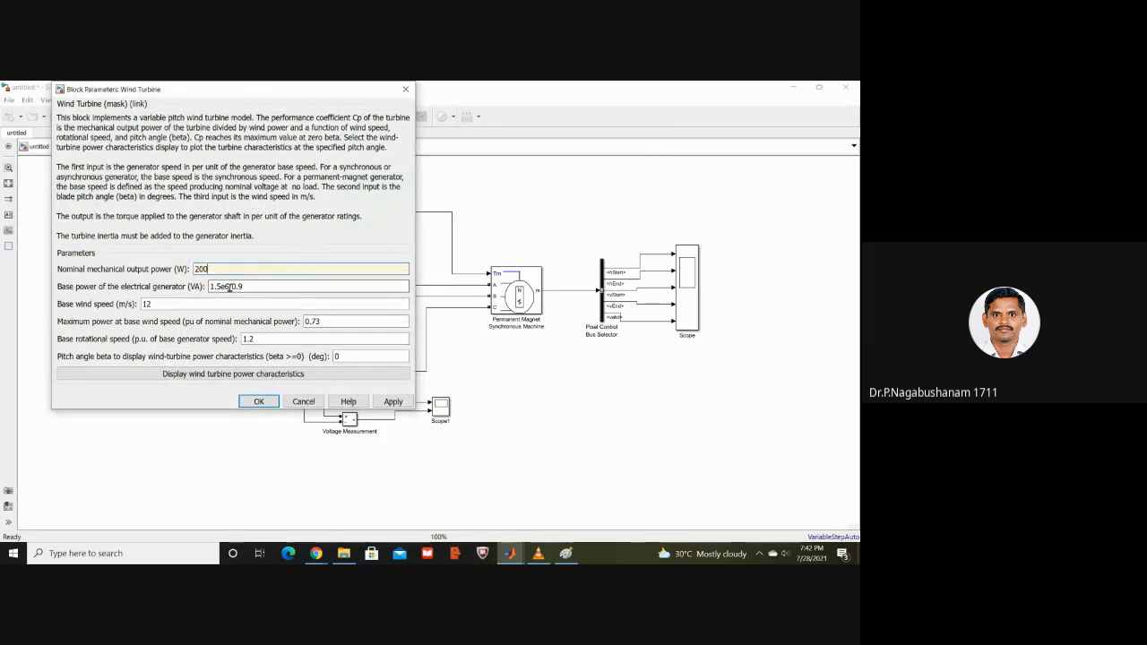
double_click(229, 287)
left_click(229, 287)
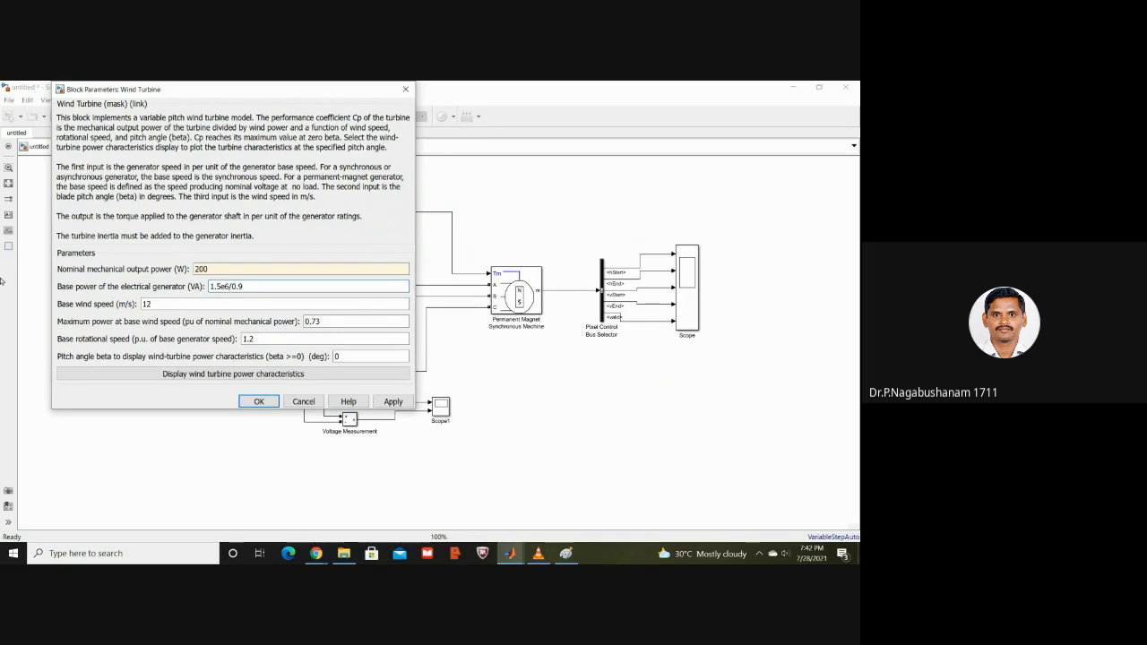
key("BackSpace")
key("BackSpace")
key("BackSpace")
key("BackSpace")
key("BackSpace")
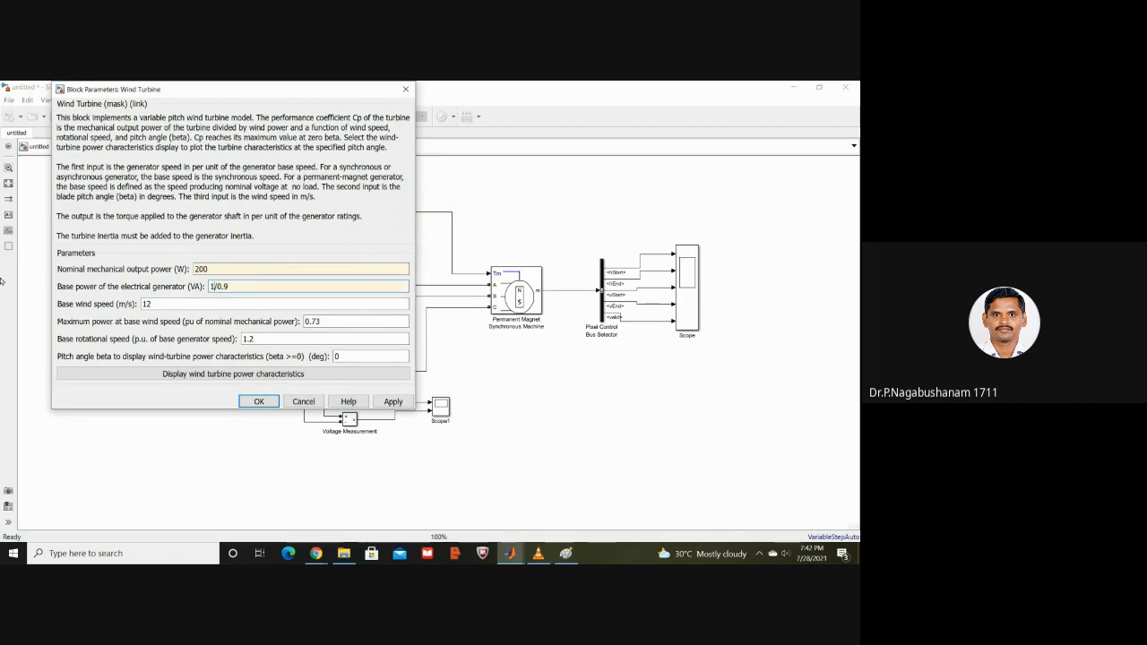
type("200")
left_click(258, 403)
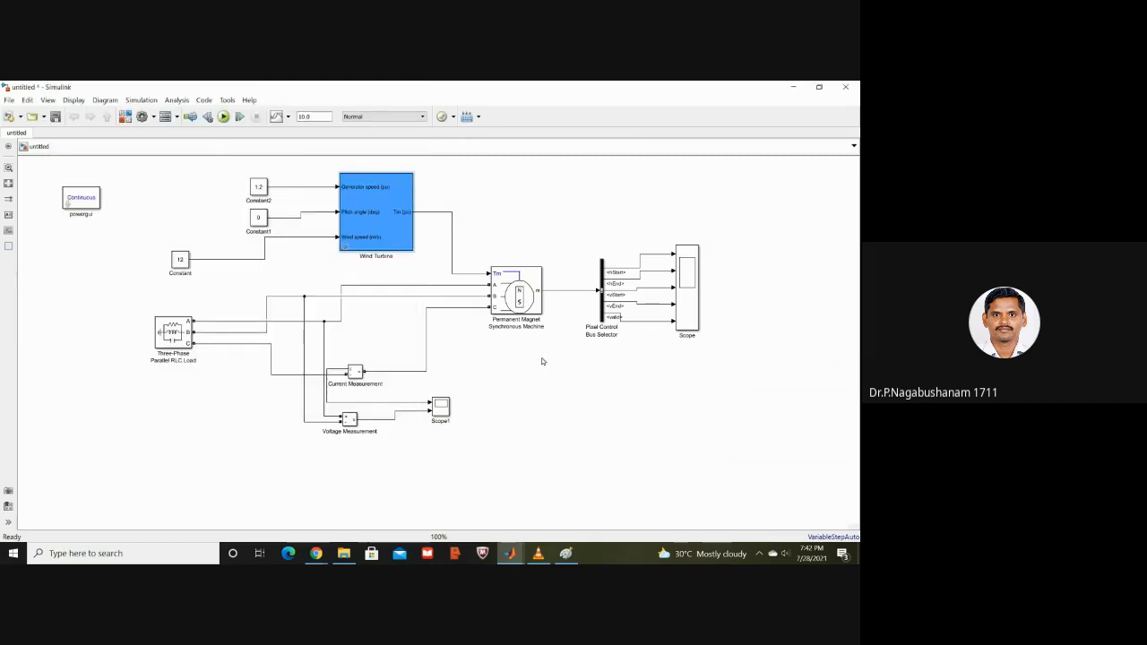
- Review the Permanent Magnet Synchronous Machine's configuration, including its back EMF waveform options
double_click(522, 292)
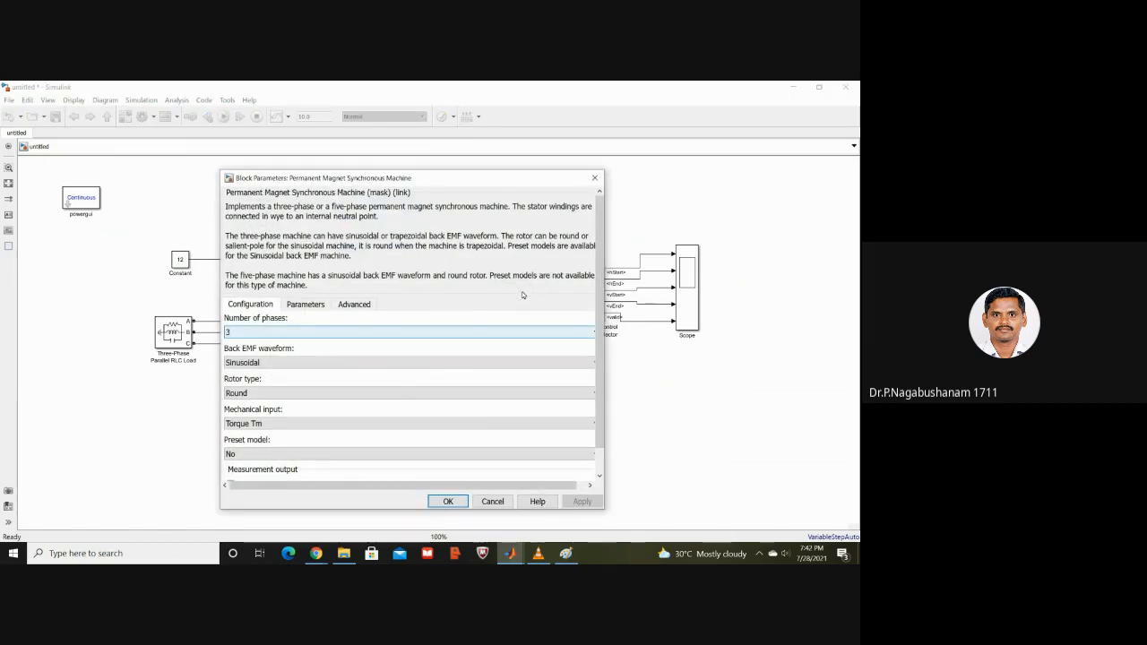
left_click(387, 364)
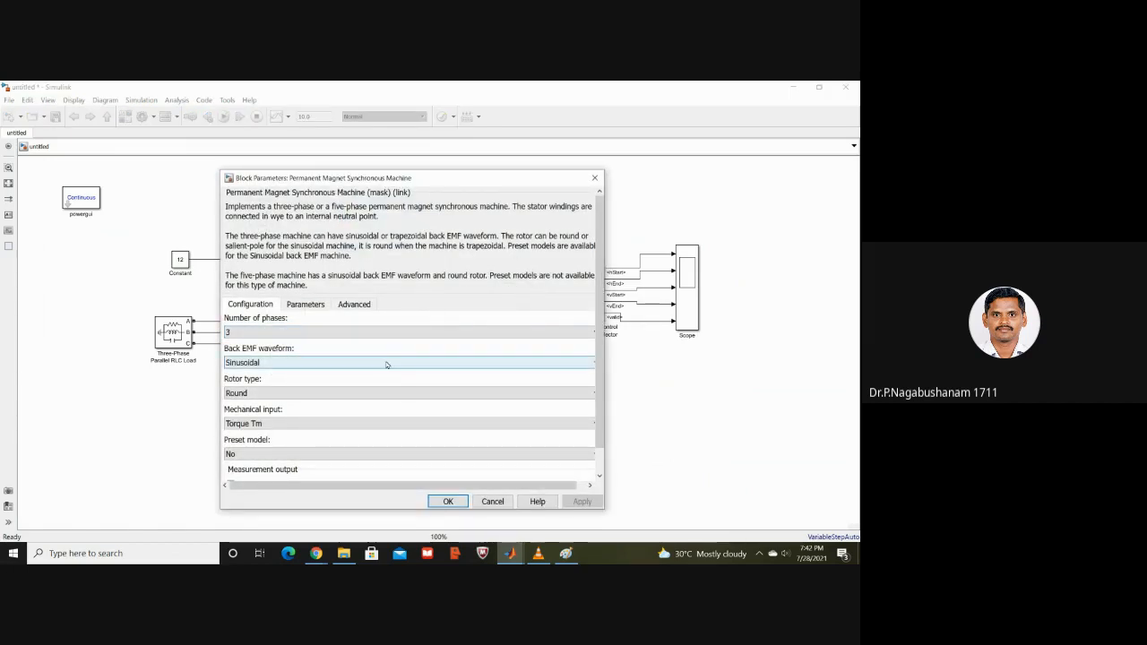
left_click(387, 364)
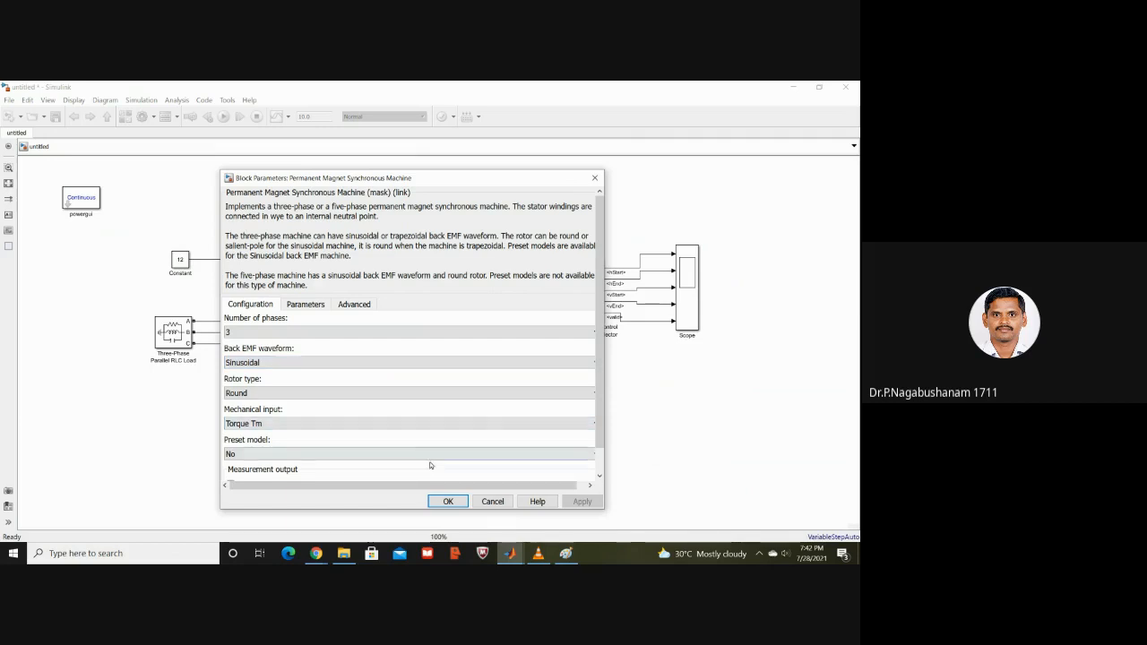
left_click(448, 502)
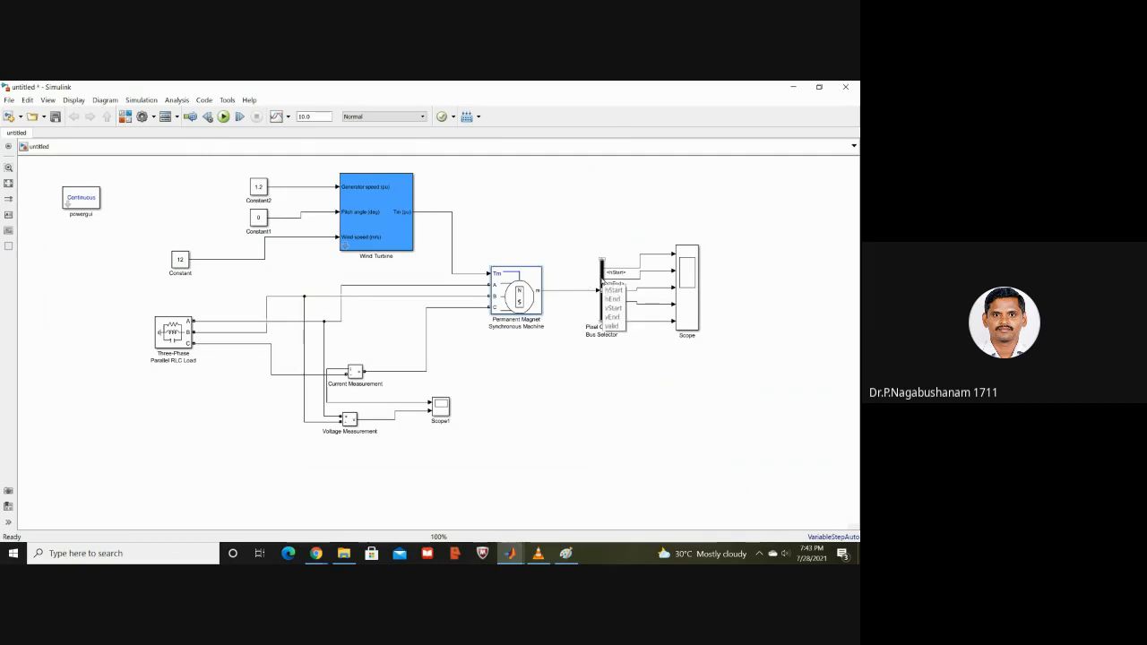
- Remove hStart, hEnd, vStart, vEnd and valid from the Pixel Control Bus Selector's selected signals
double_click(603, 285)
left_click(602, 328)
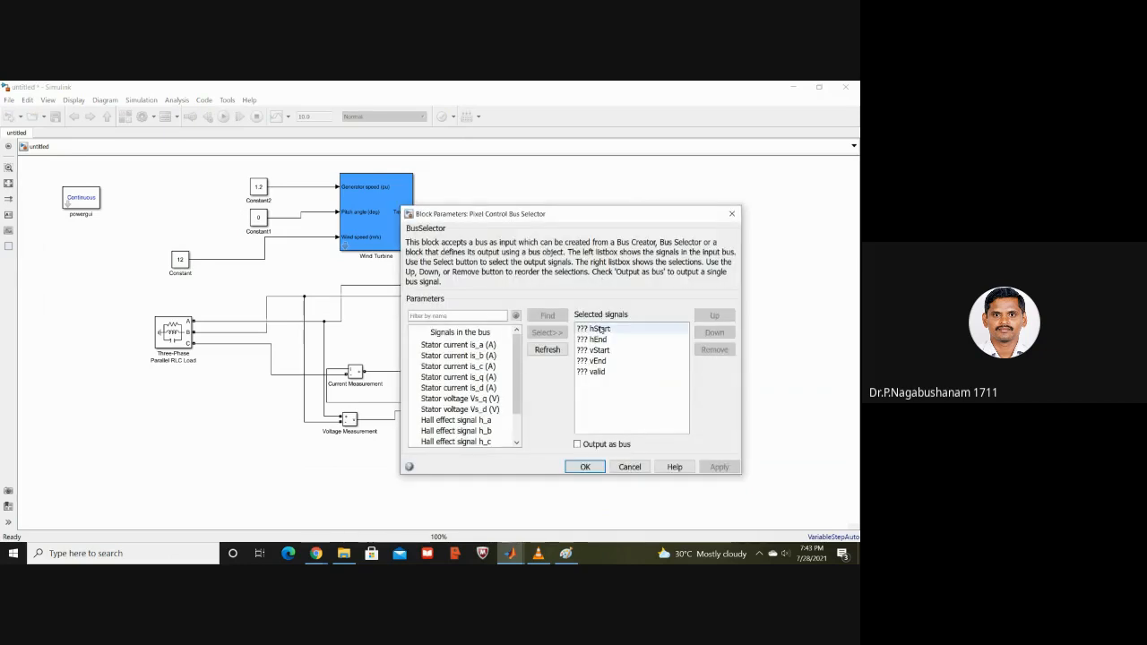
left_click(714, 349)
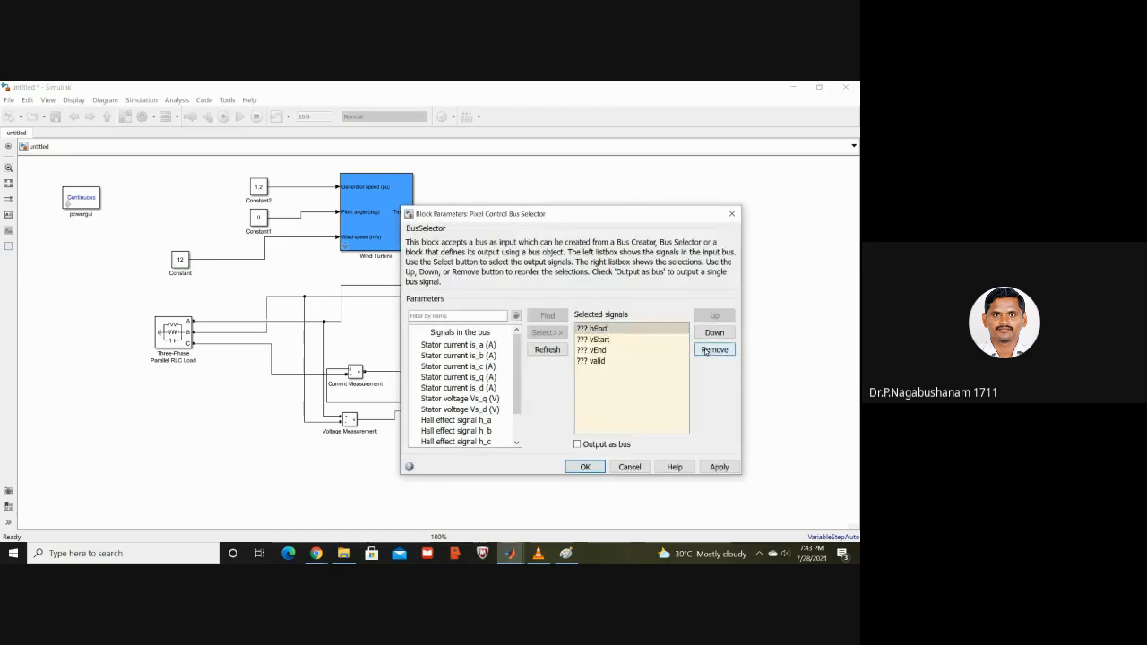
left_click(714, 349)
left_click(714, 350)
left_click(714, 349)
left_click(705, 350)
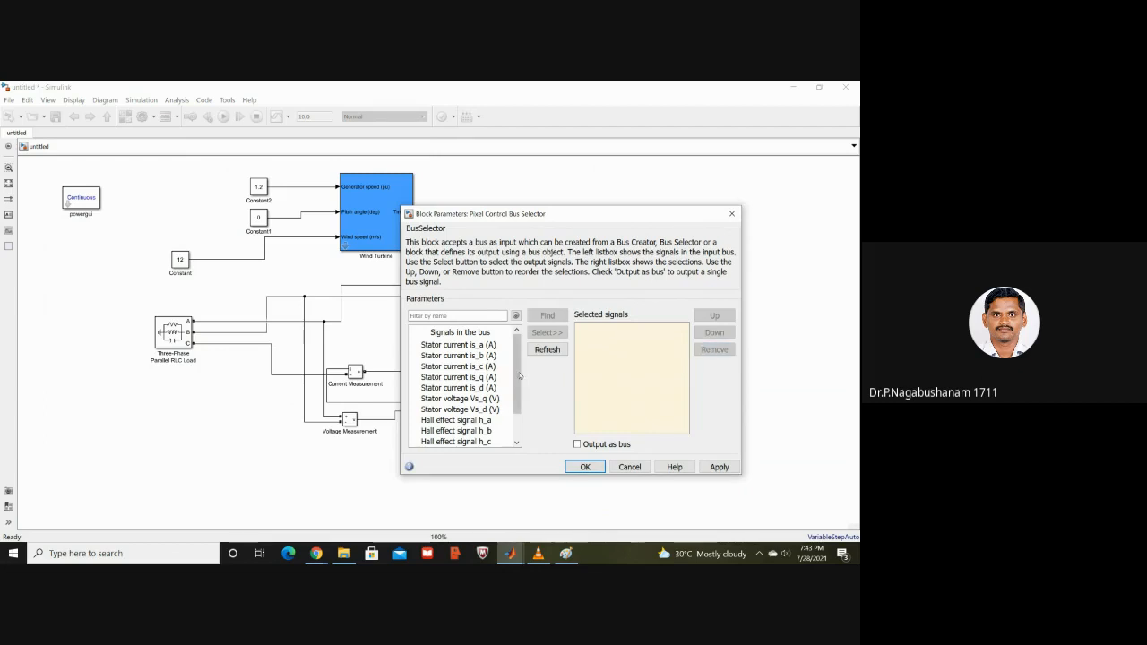
- Add Rotor speed wm (rad/s) and Electromagnetic torque Te (N*m) to the bus selector's selected signals
left_click(515, 432)
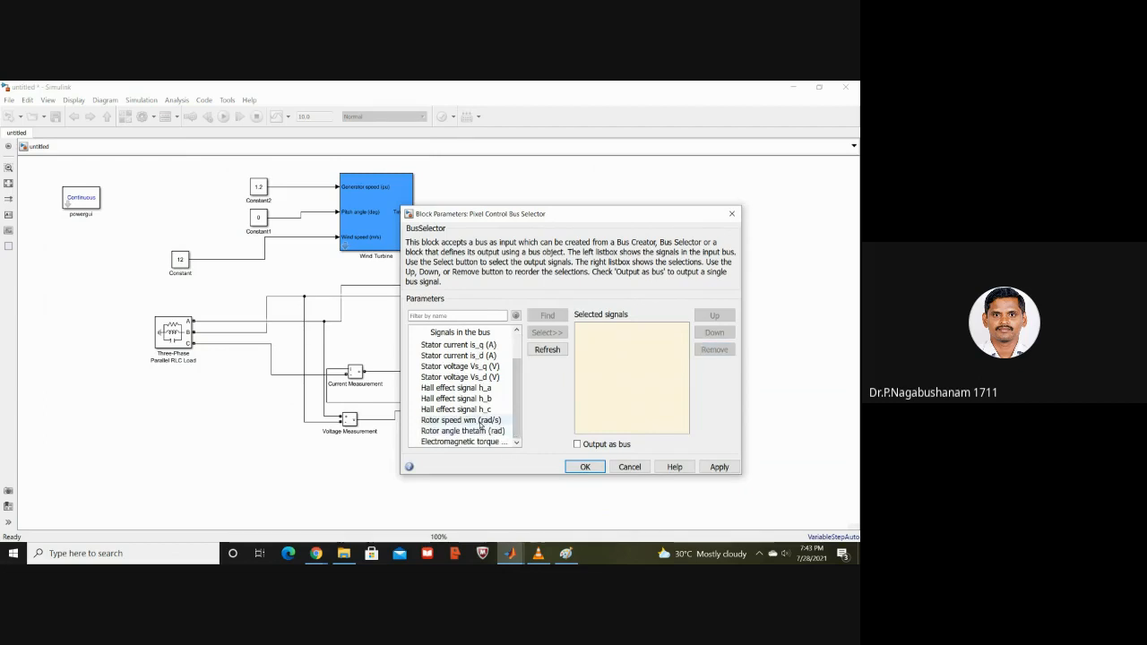
left_click(481, 421)
left_click(558, 333)
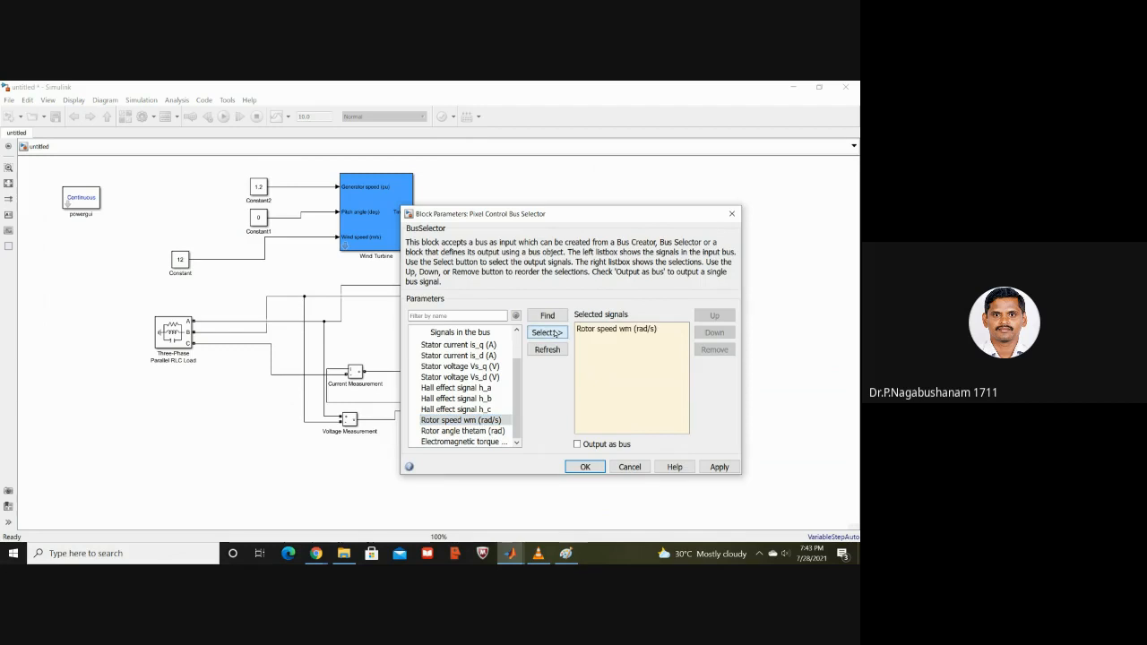
left_click(490, 442)
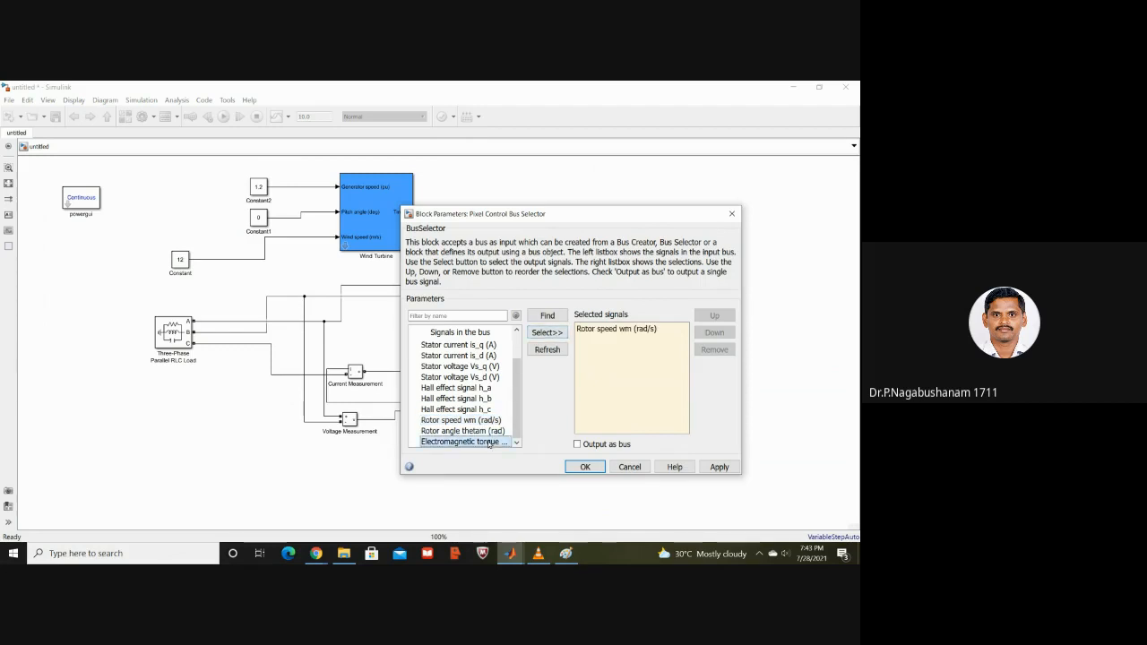
left_click(541, 334)
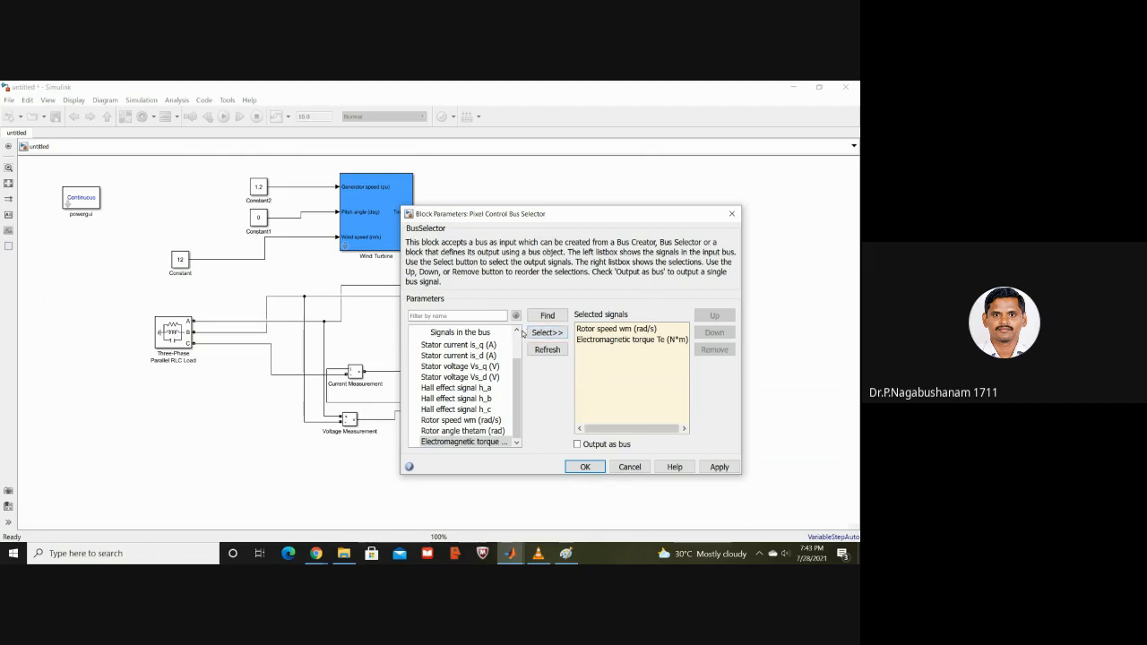
- Add stator currents is_a, is_b and is_c to the bus selector's selected signals and enable Output as bus
left_click(517, 337)
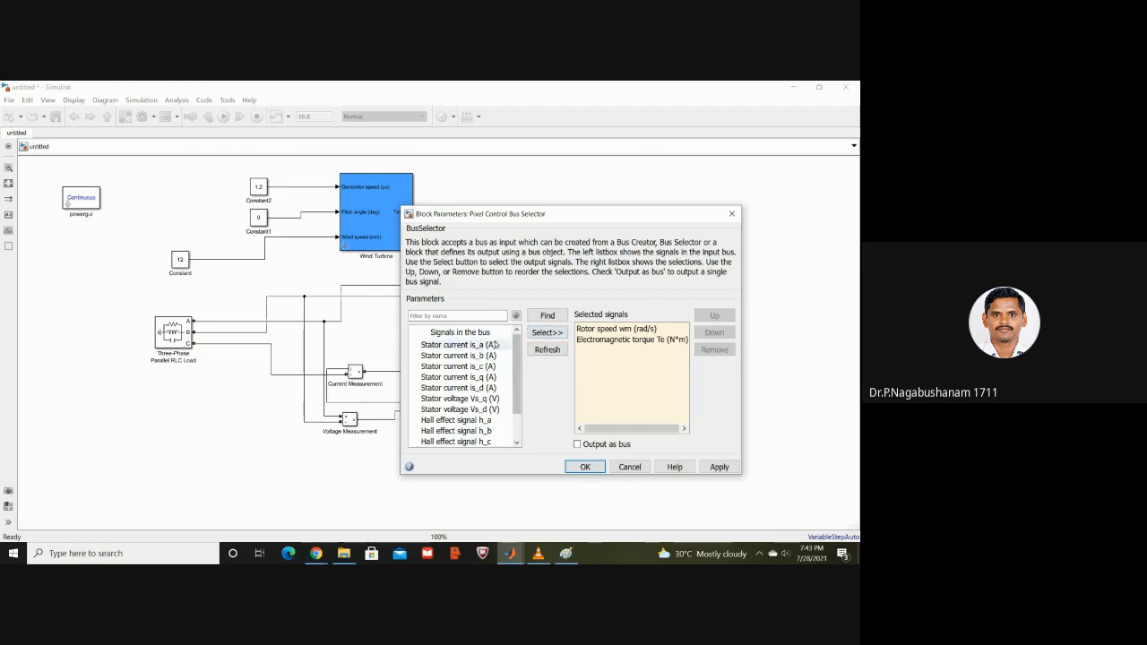
left_click(485, 346)
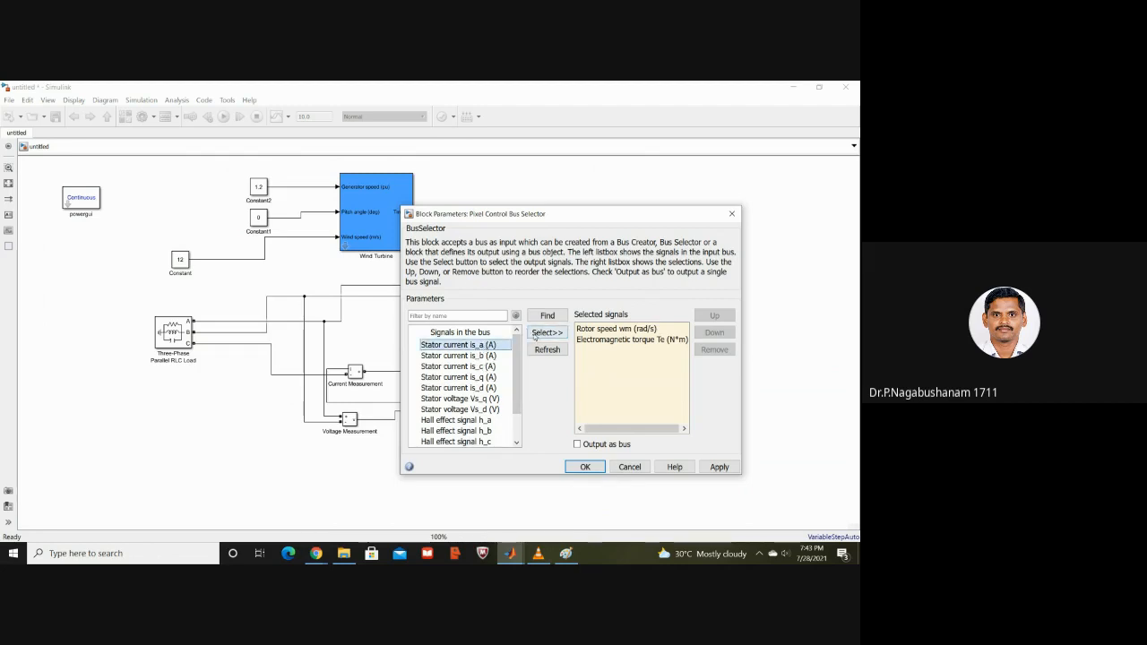
left_click(538, 333)
left_click(491, 356)
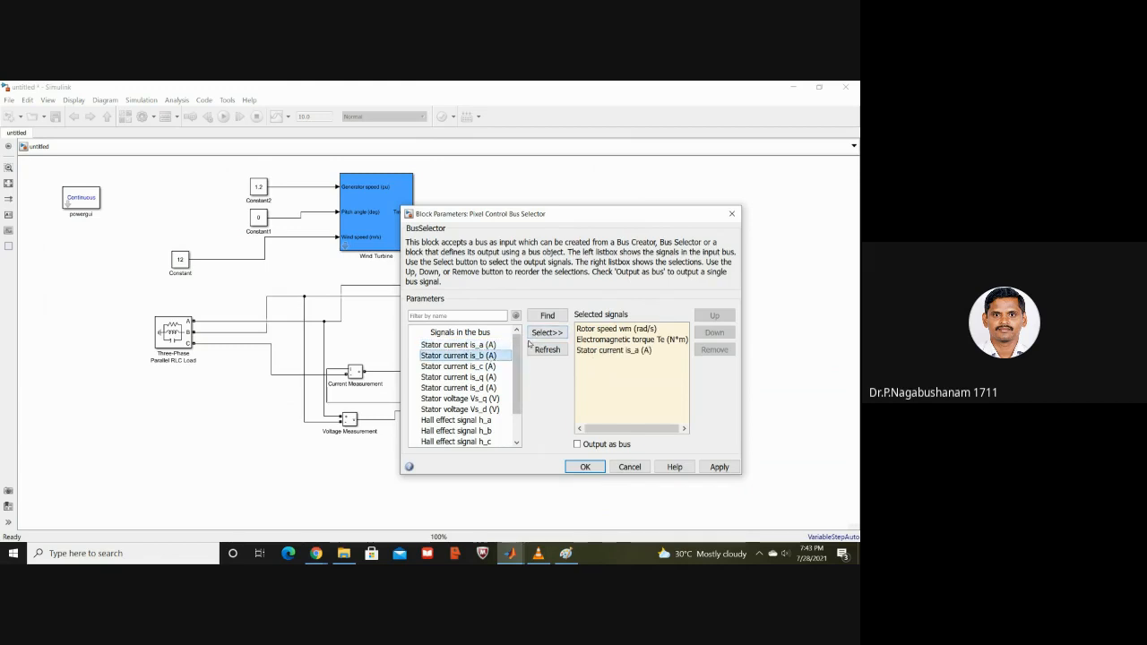
left_click(544, 333)
left_click(490, 367)
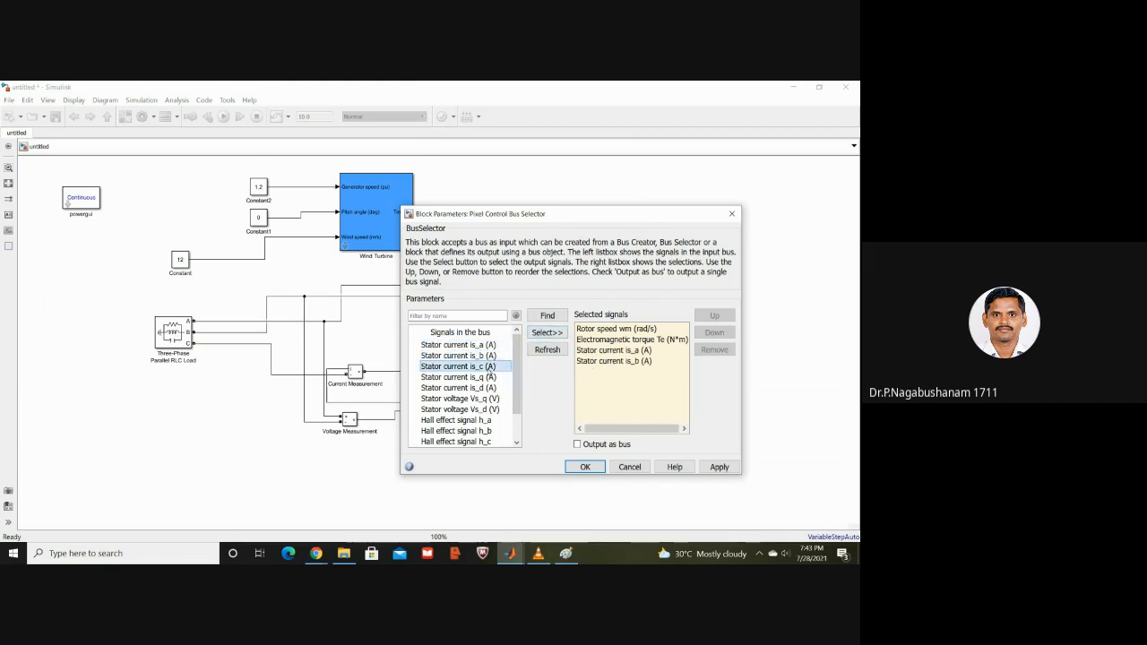
left_click(547, 333)
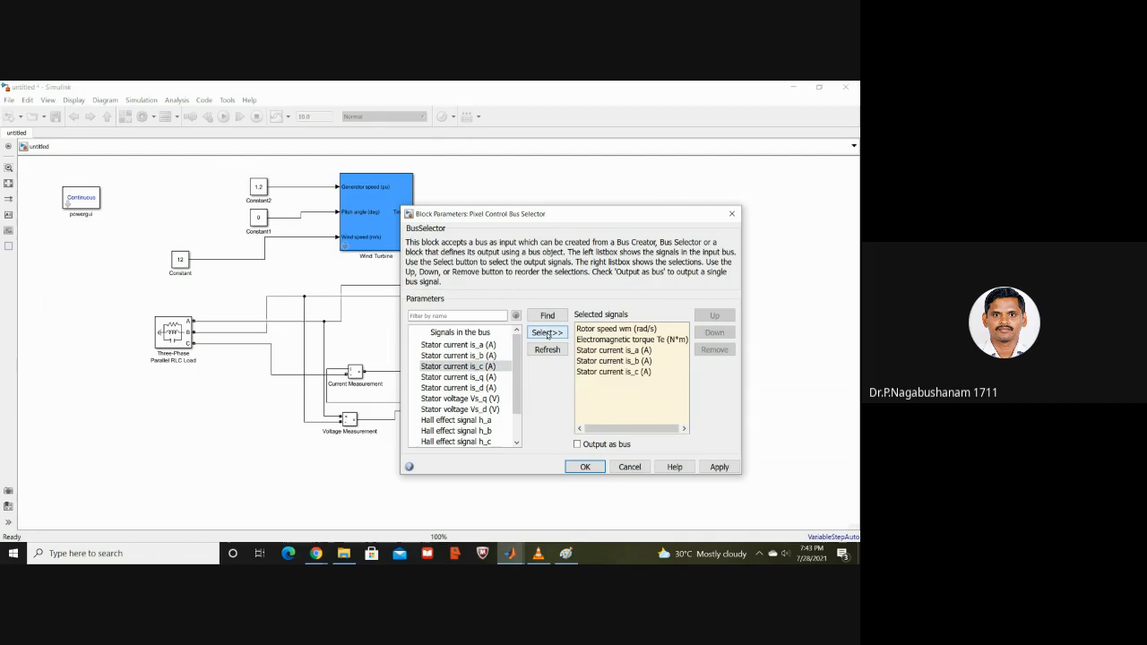
left_click(578, 445)
left_click(585, 466)
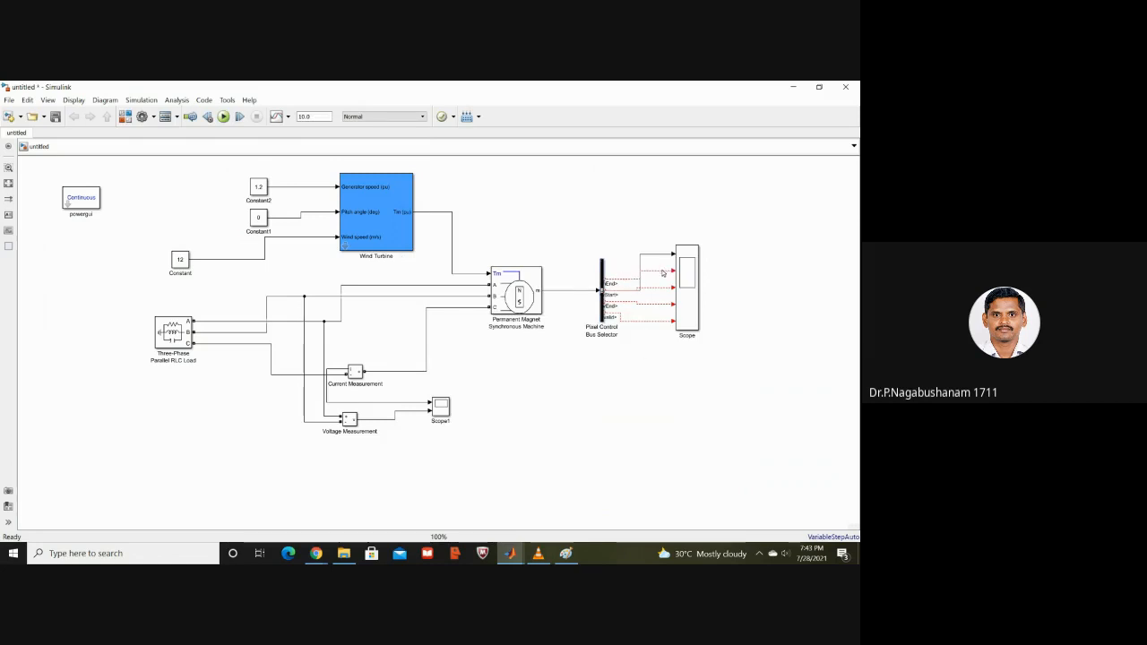
- Delete the four unconnected signal lines leading into the Scope's second to fifth inputs
key("Delete")
left_click(662, 288)
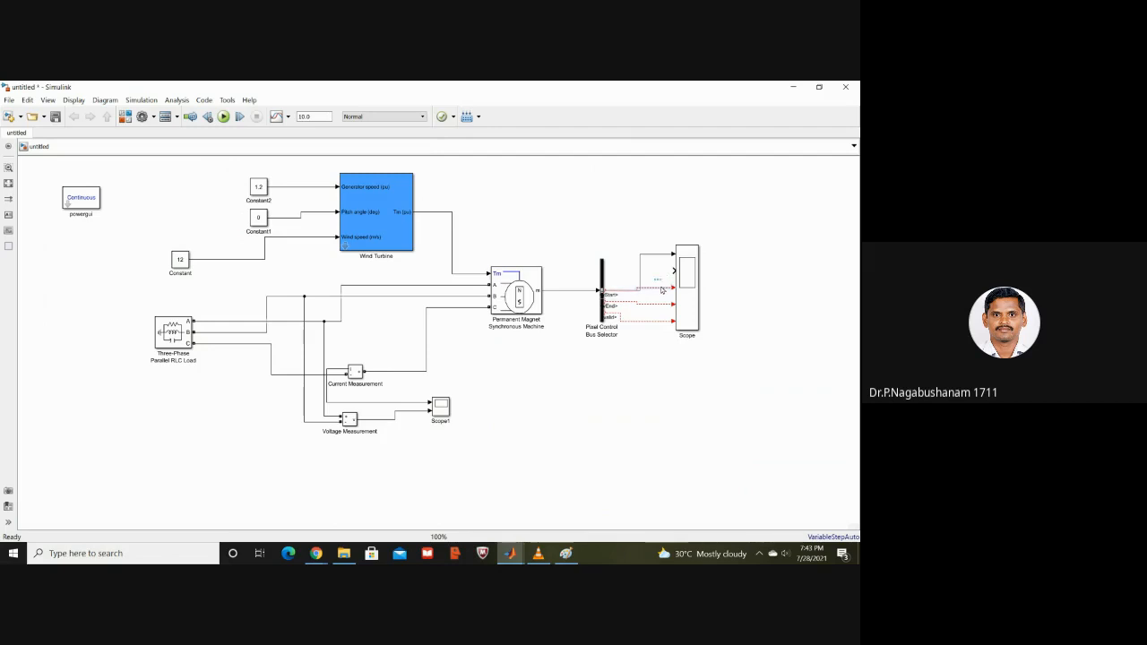
key("Delete")
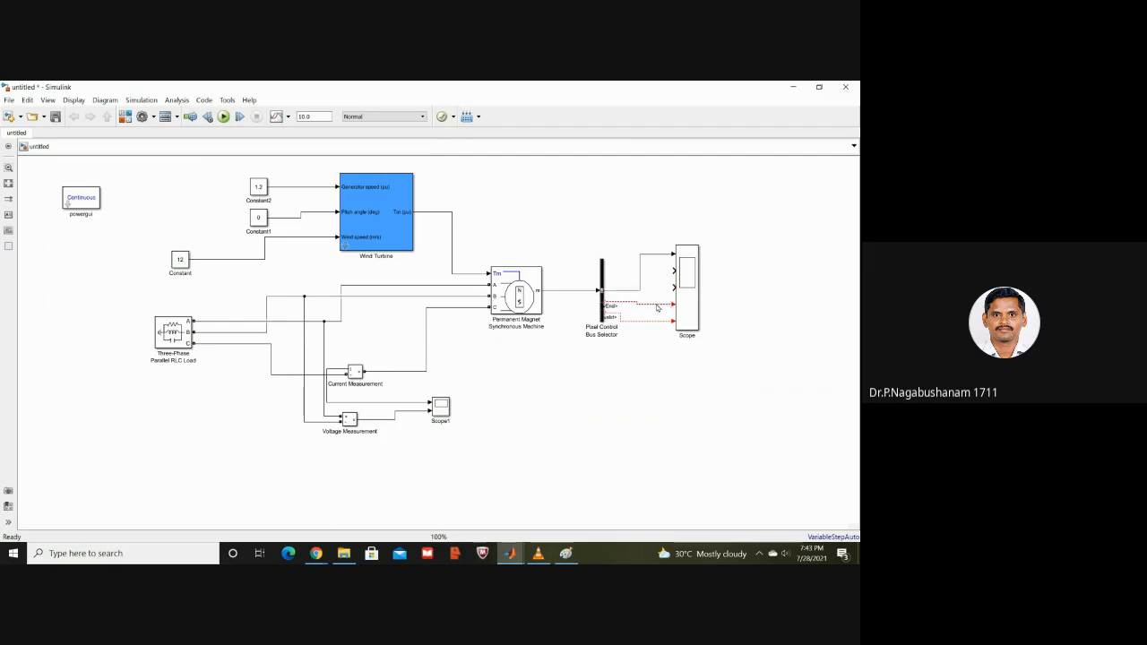
key("Delete")
left_click(655, 321)
key("Delete")
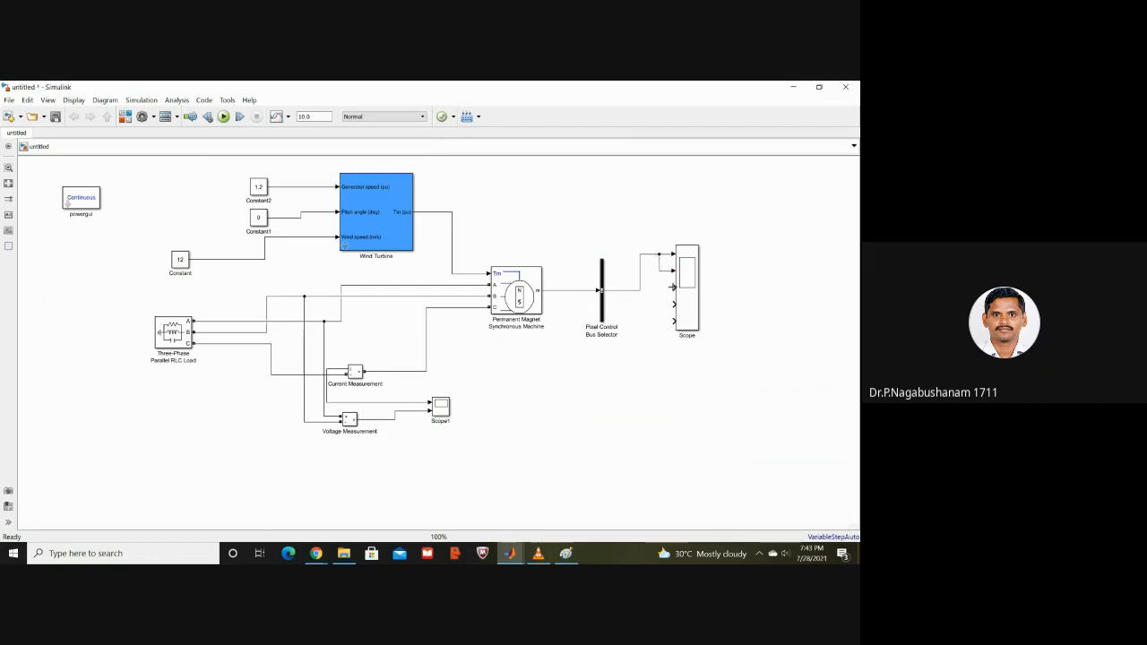
- Branch the bus selector's single output line to the Scope's remaining inputs
left_click_drag(672, 287, 644, 255)
mouse_move(673, 304)
left_mouse_down()
mouse_move(641, 306)
mouse_move(634, 290)
mouse_move(661, 321)
mouse_move(631, 313)
mouse_move(622, 290)
left_mouse_up()
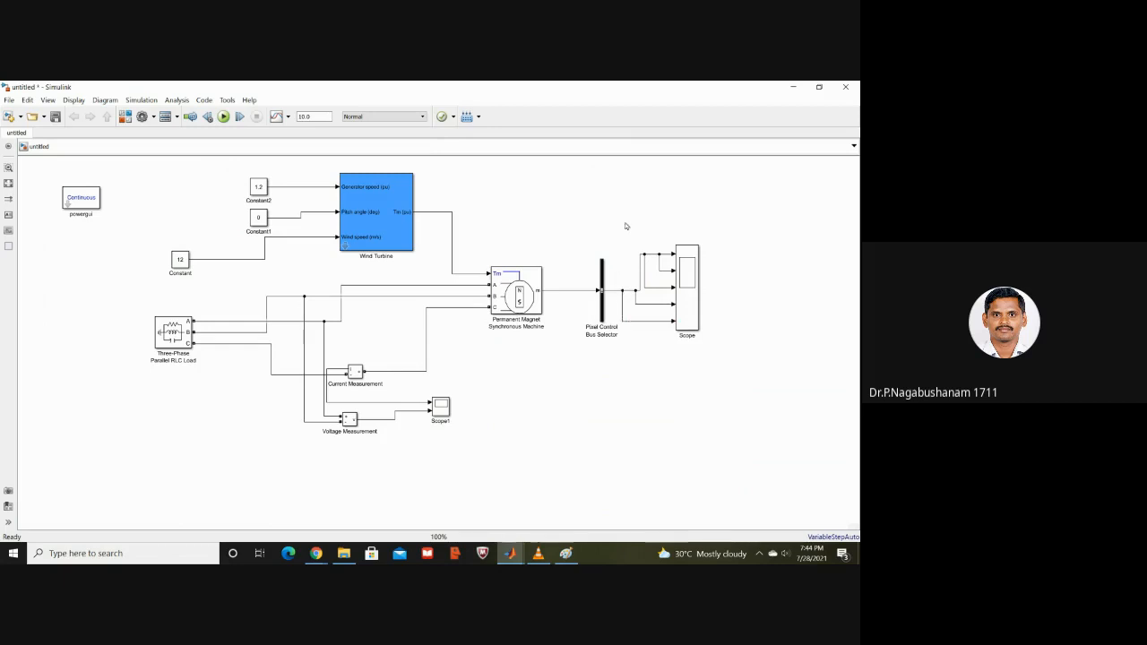
- Run the simulation and view the Scope's plot in a maximized window
left_click(224, 117)
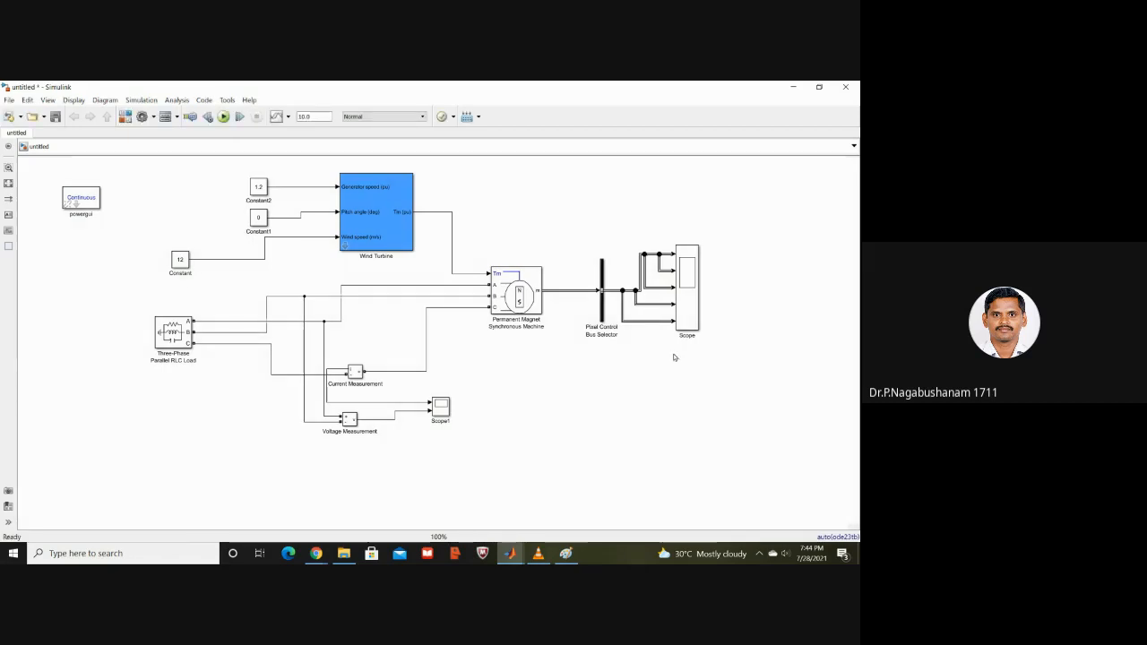
double_click(690, 293)
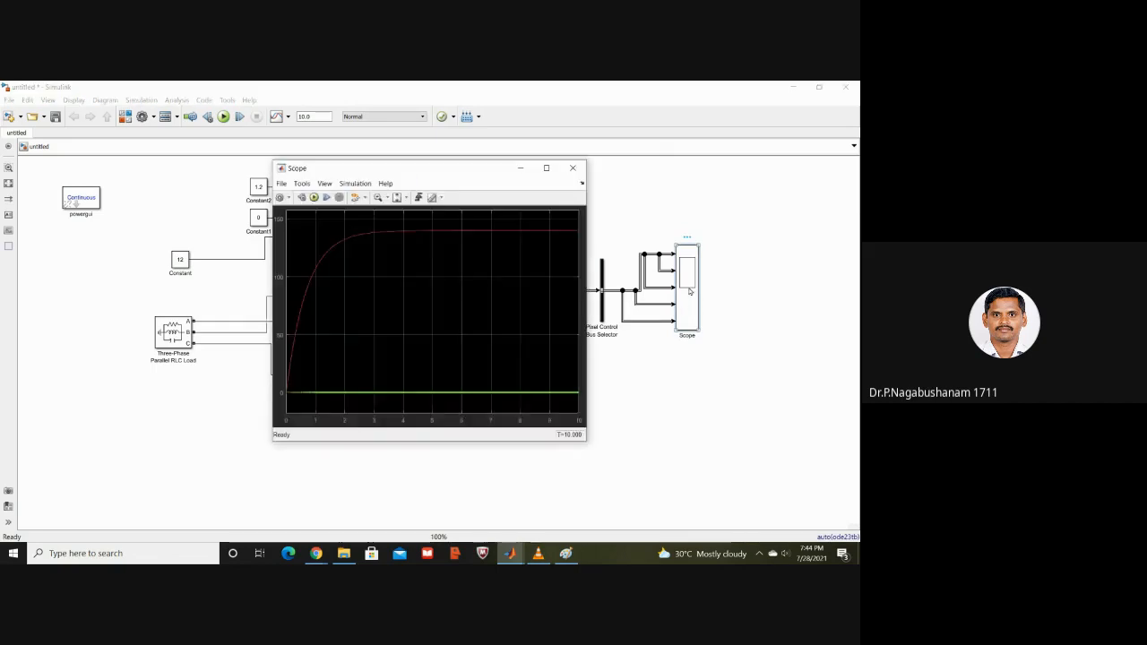
left_click(546, 167)
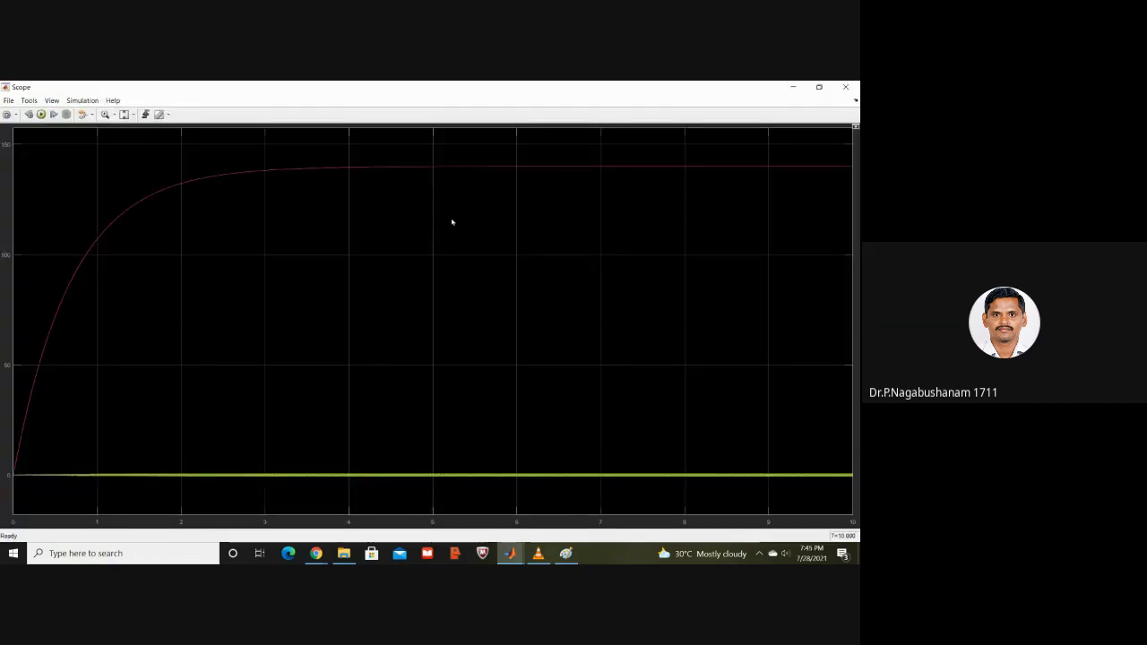
- Set the Scope's layout to four displays stacked in one column
right_click(452, 222)
left_click(498, 236)
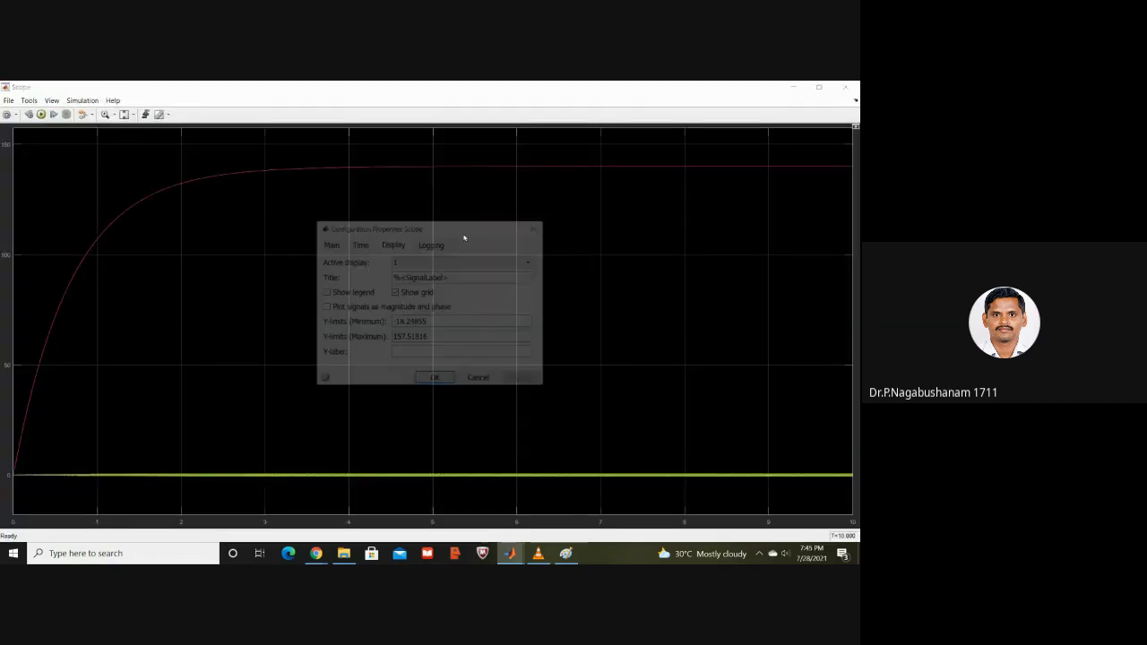
left_click(329, 244)
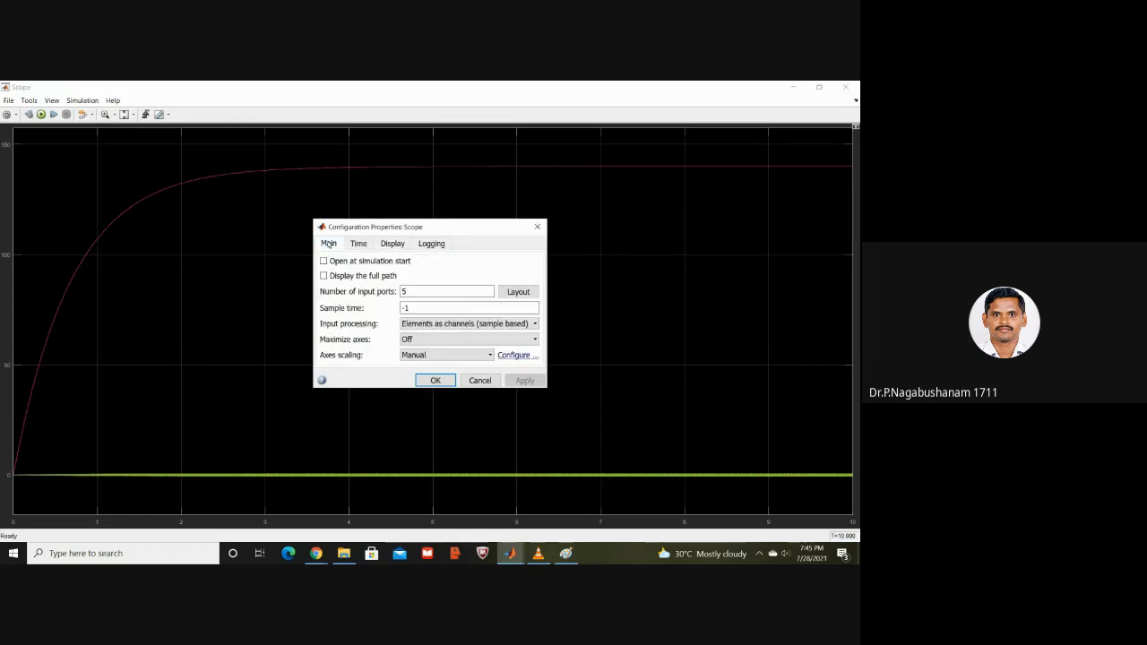
left_click(518, 291)
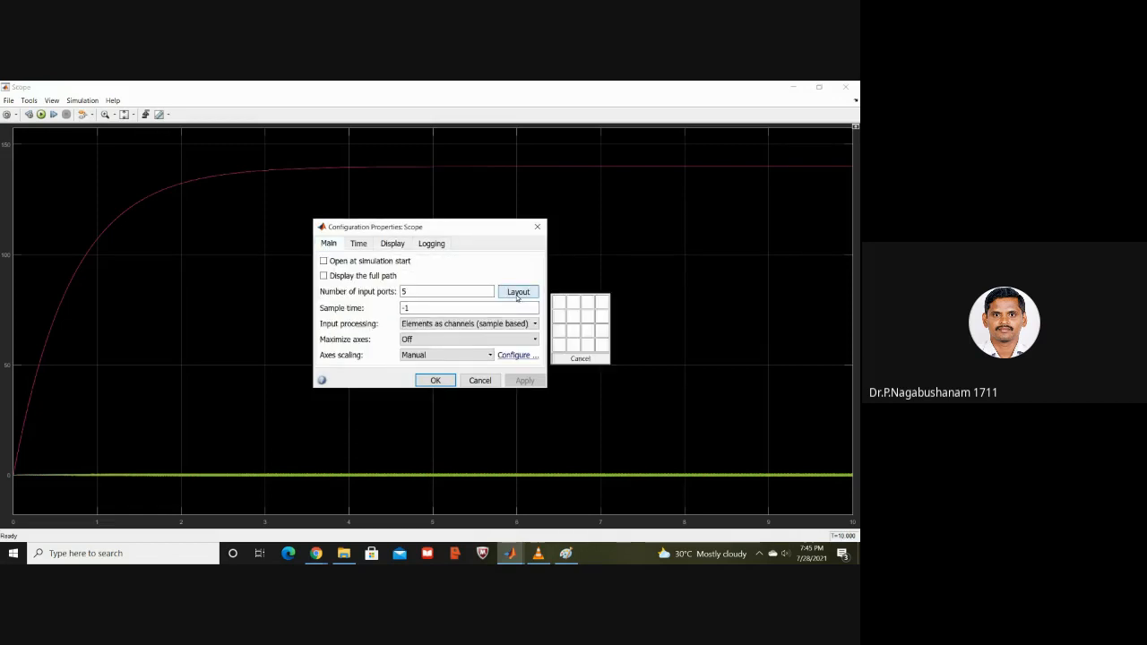
left_click(557, 348)
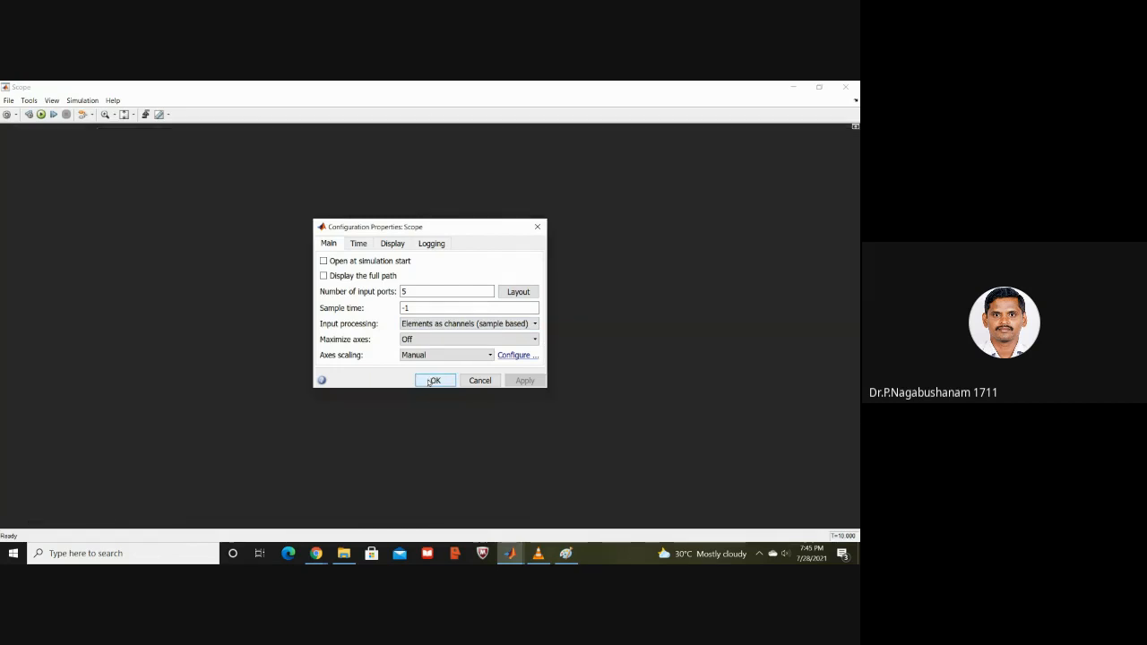
left_click(431, 381)
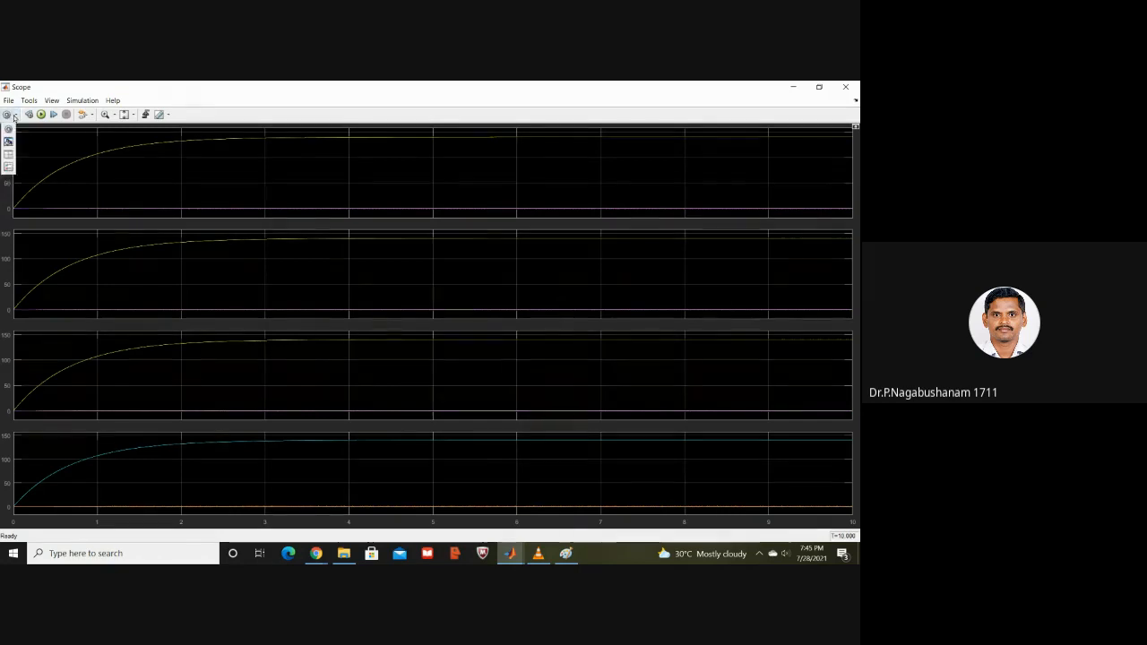
- Show the legends on the Scope's displays, close it, and review the bus selector's selected signals
left_click(10, 171)
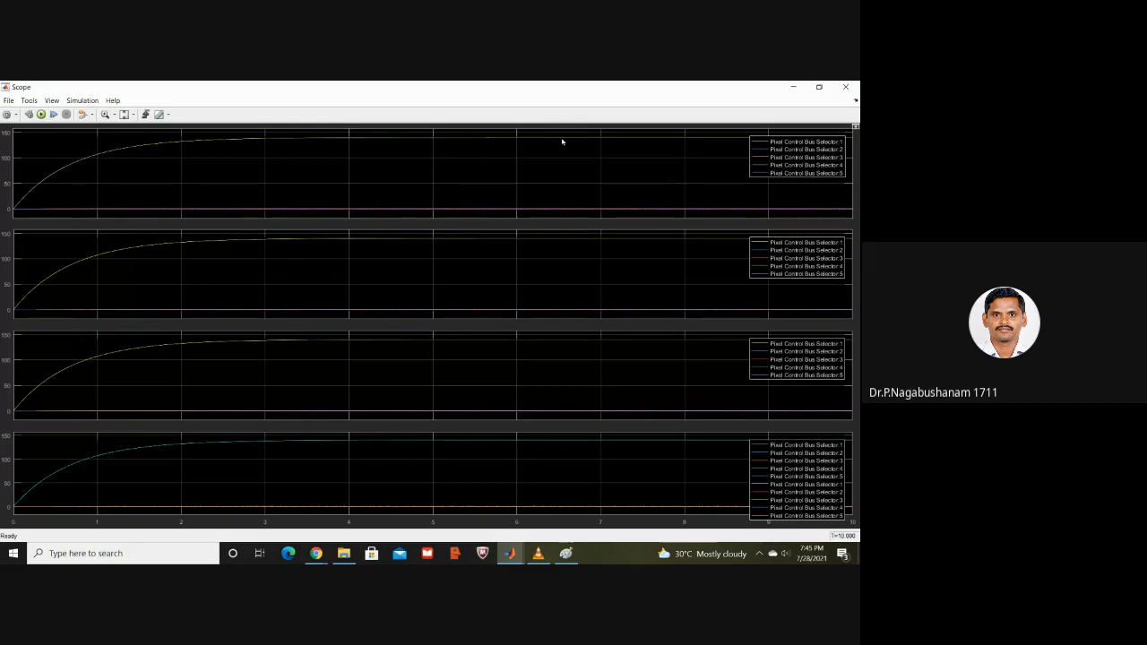
left_click(847, 87)
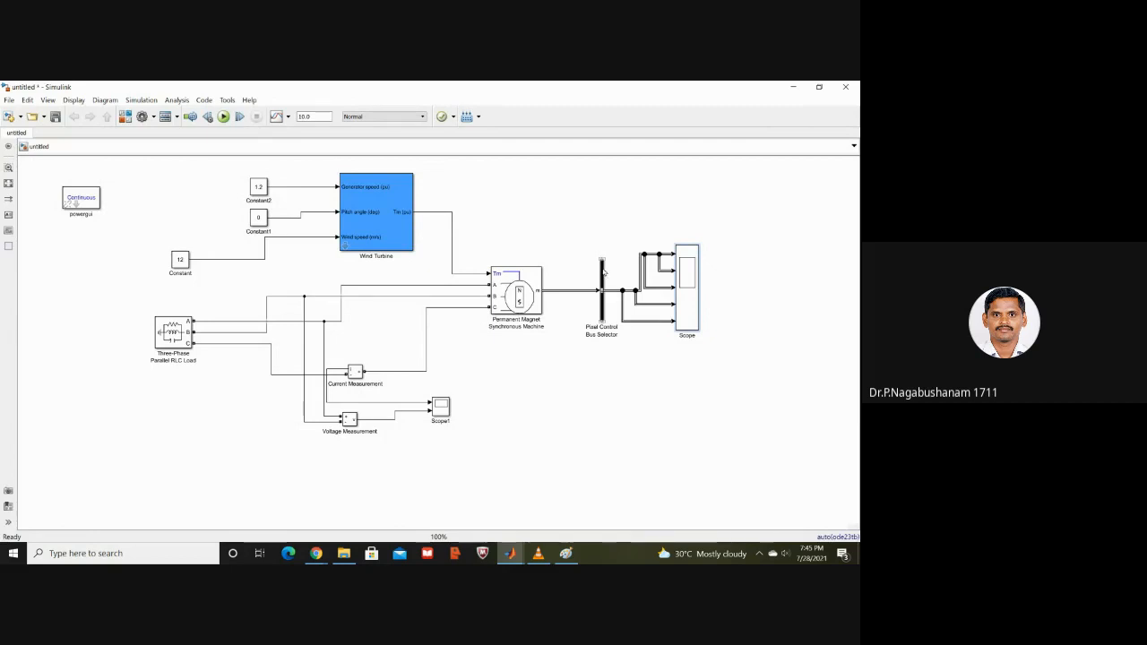
double_click(602, 270)
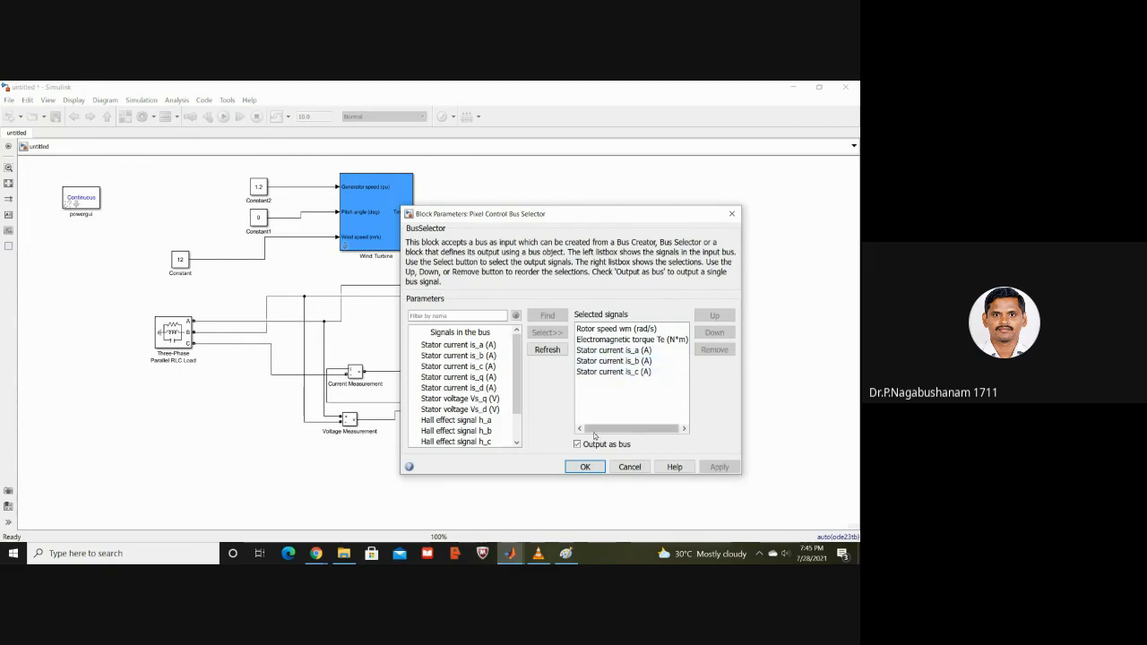
left_click(587, 467)
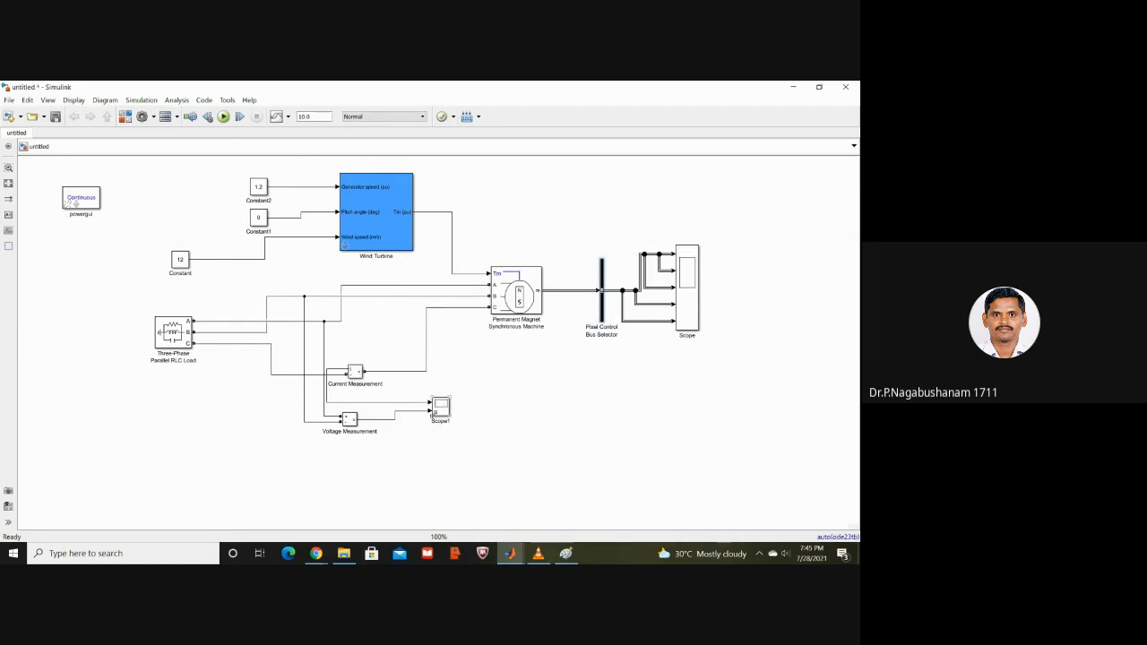
- View Scope1 in a maximized window and set its layout to two displays stacked in one column
double_click(439, 410)
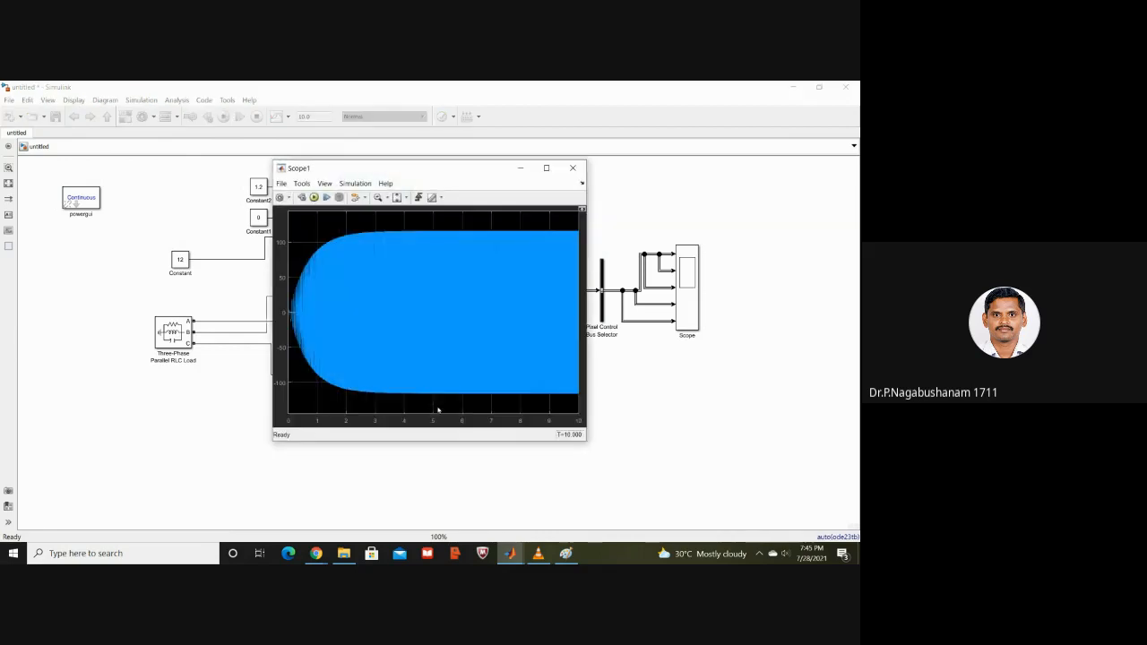
left_click(544, 168)
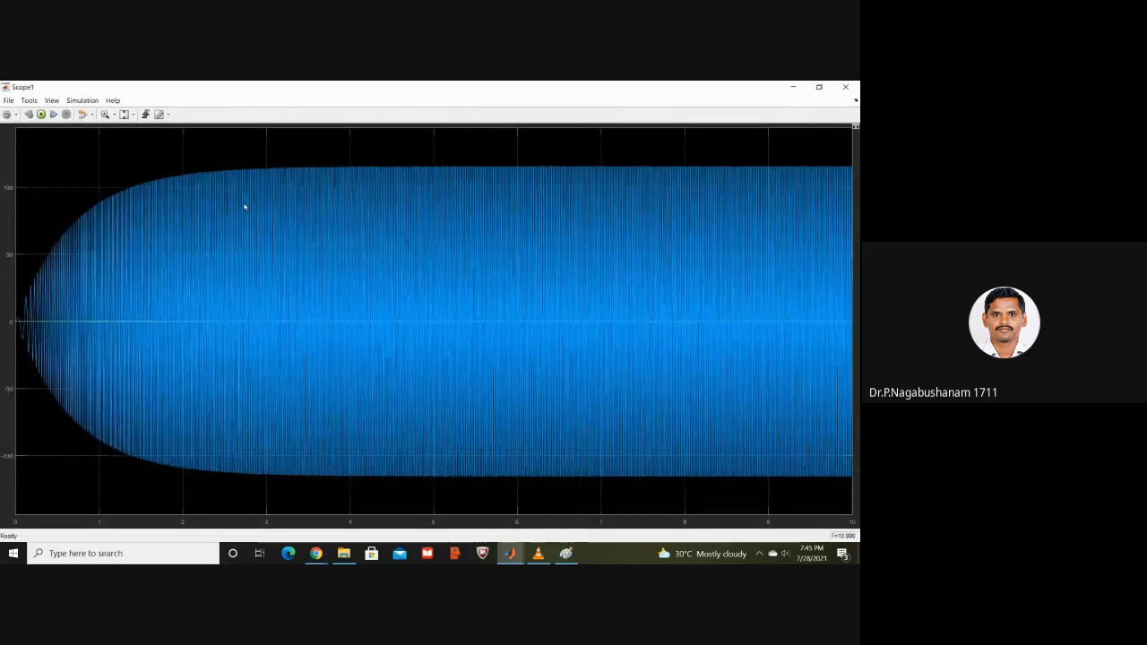
right_click(216, 213)
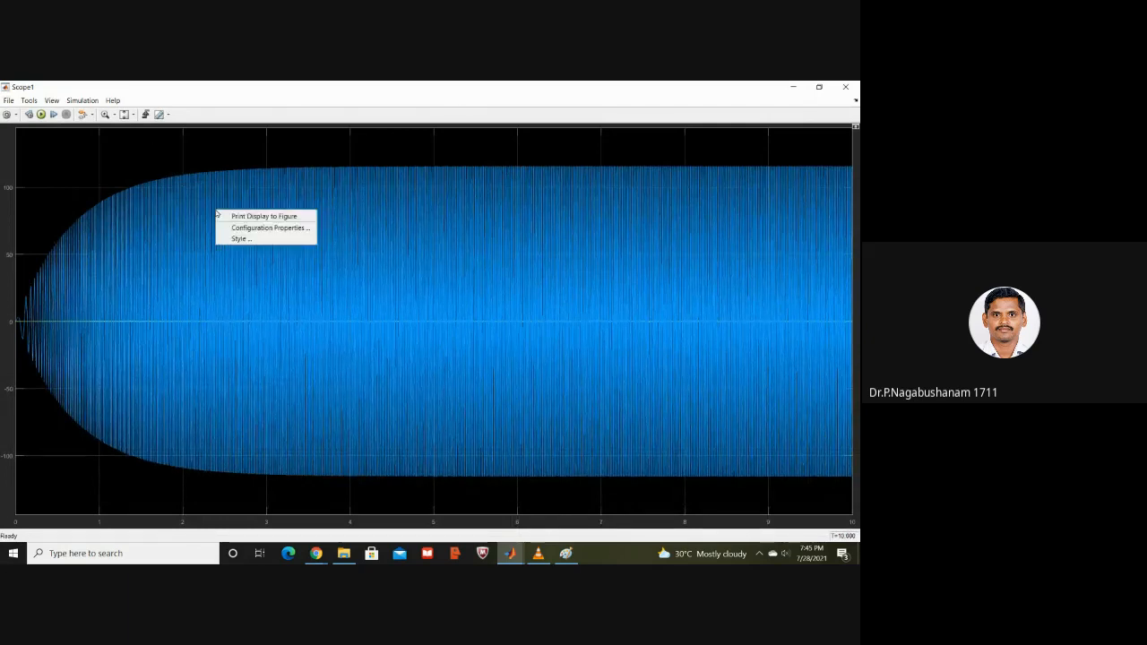
left_click(256, 228)
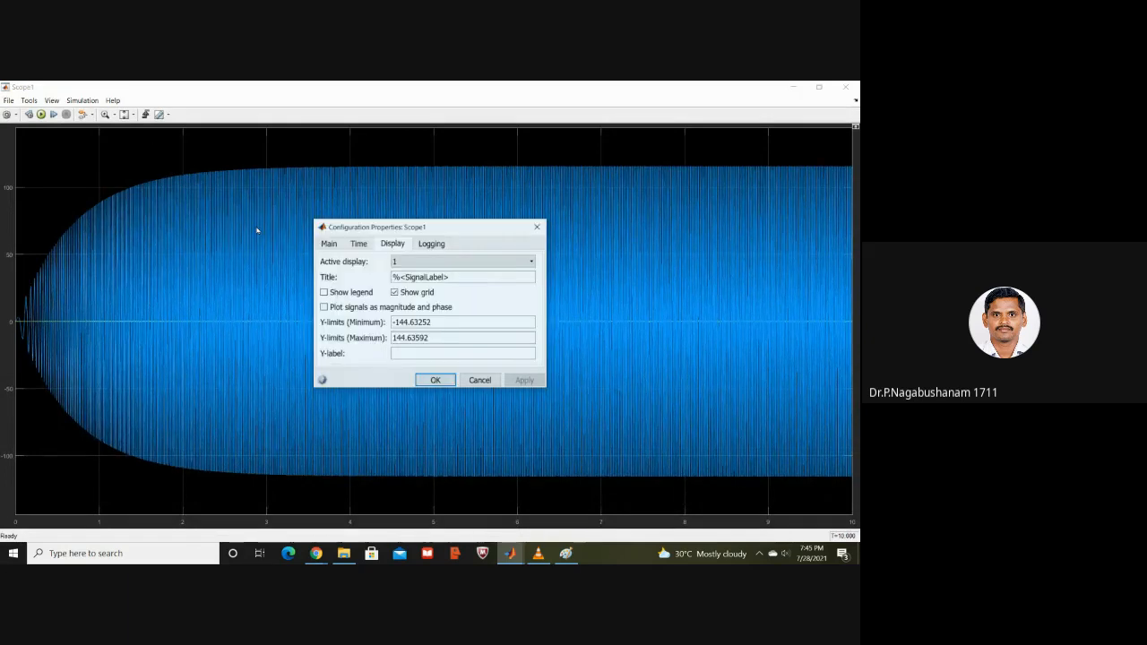
left_click(327, 246)
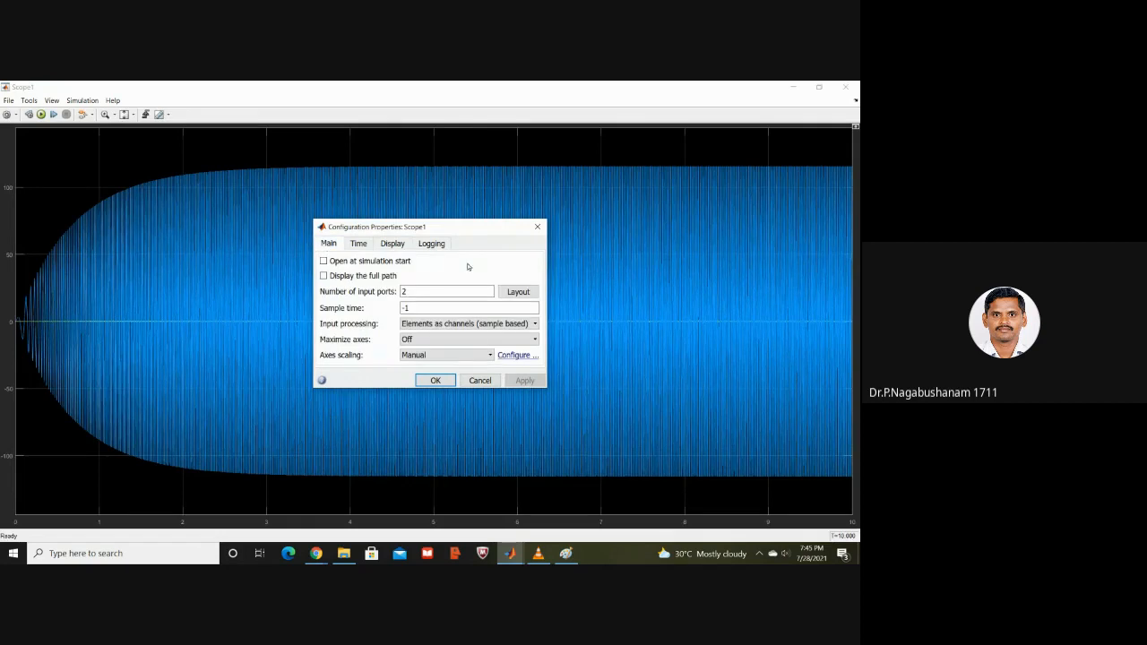
left_click(514, 295)
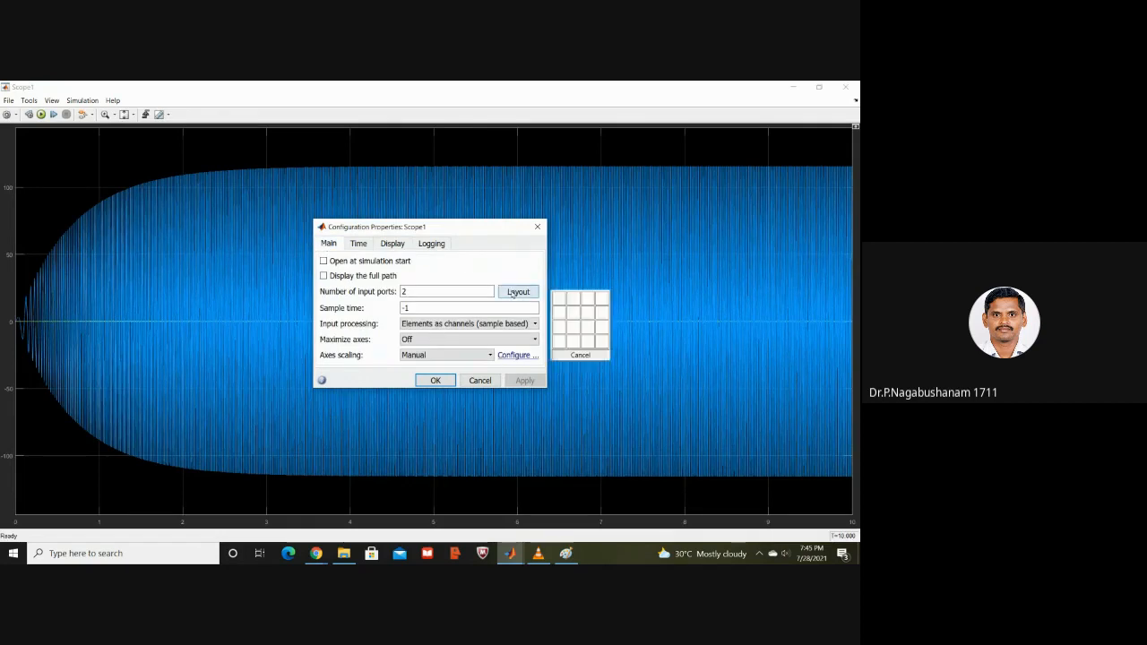
left_click(558, 311)
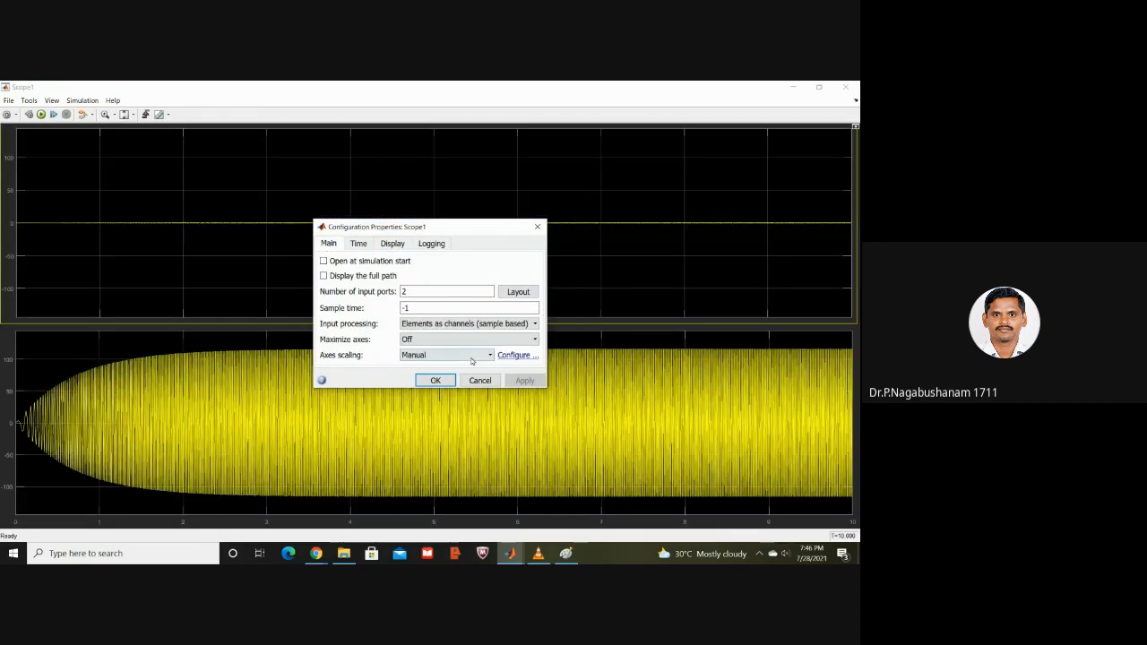
left_click(437, 380)
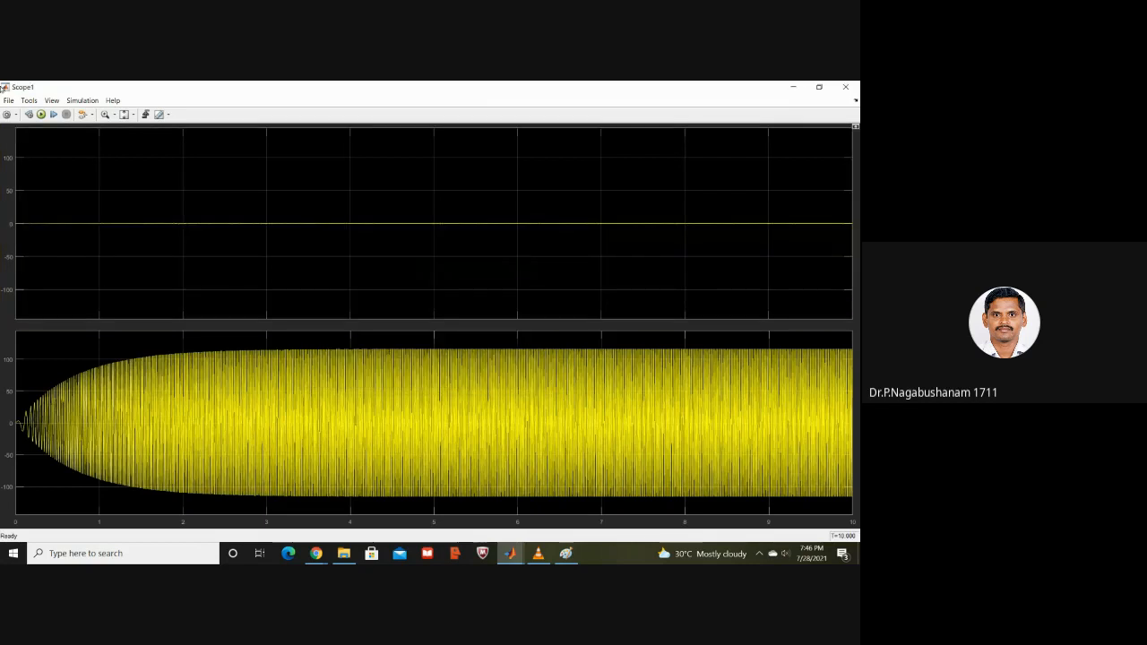
- Show the legends on Scope1's current and voltage displays
left_click(12, 115)
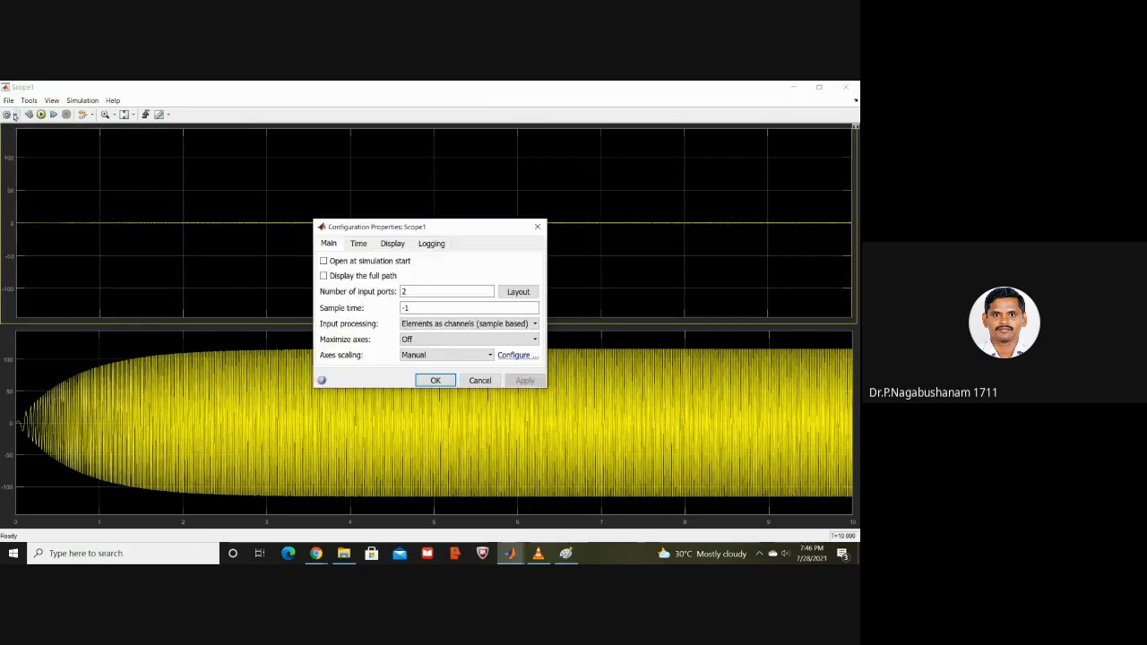
left_click(536, 230)
left_click(17, 116)
left_click(8, 168)
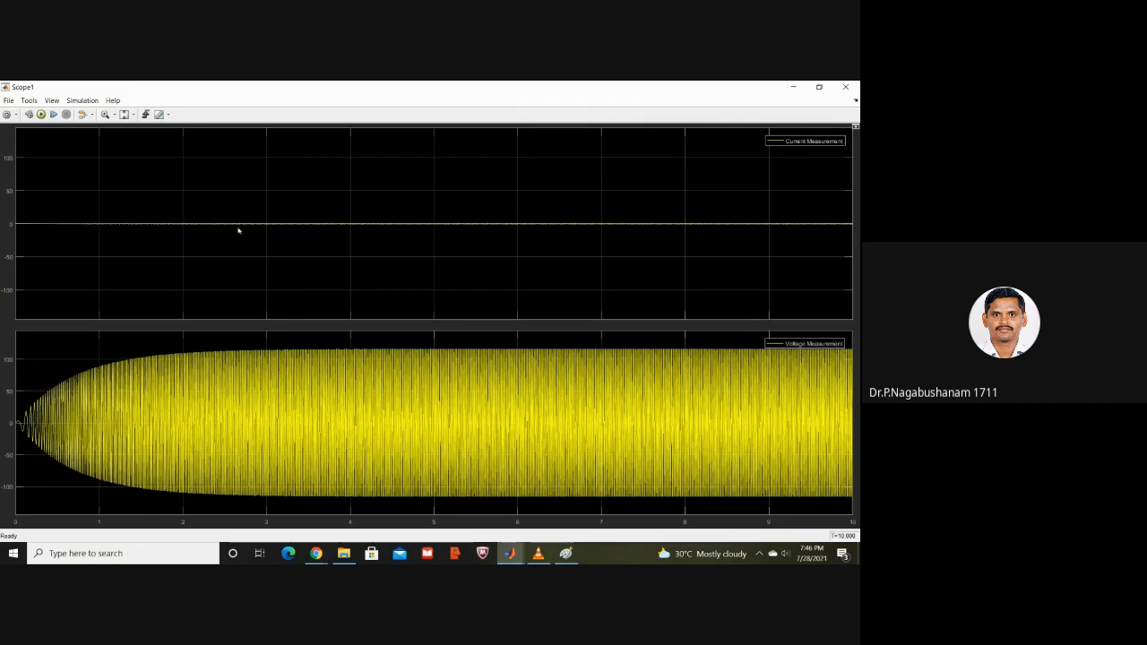
- Zoom in horizontally around 2 s in Scope1 to examine individual cycles of the current and voltage waveforms
left_click(115, 115)
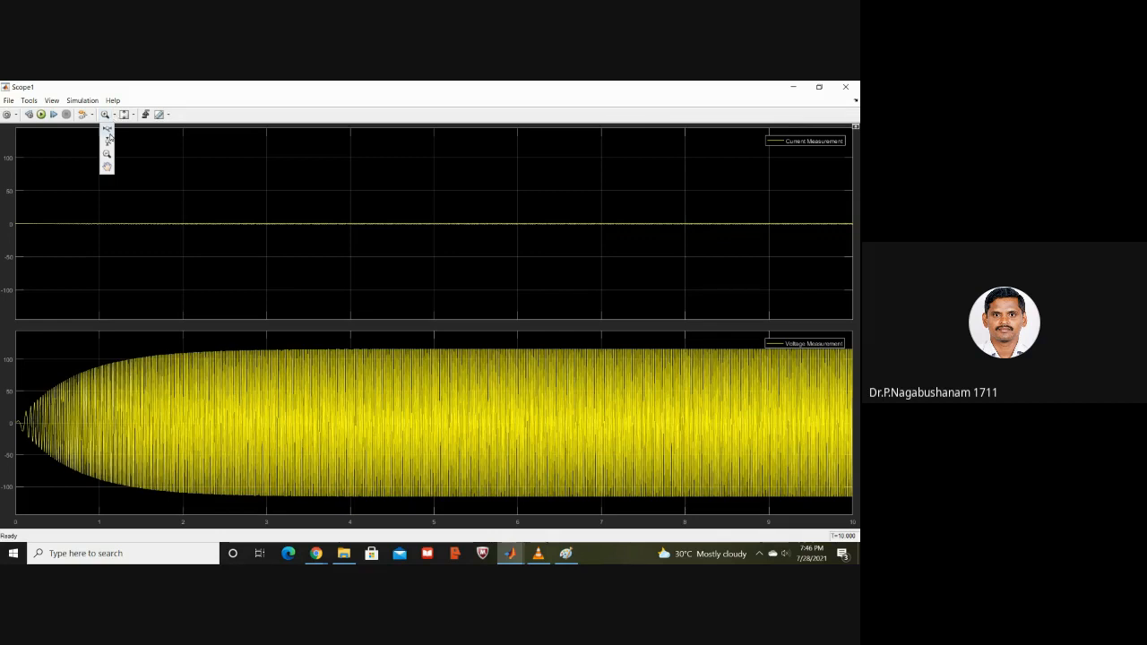
left_click(107, 130)
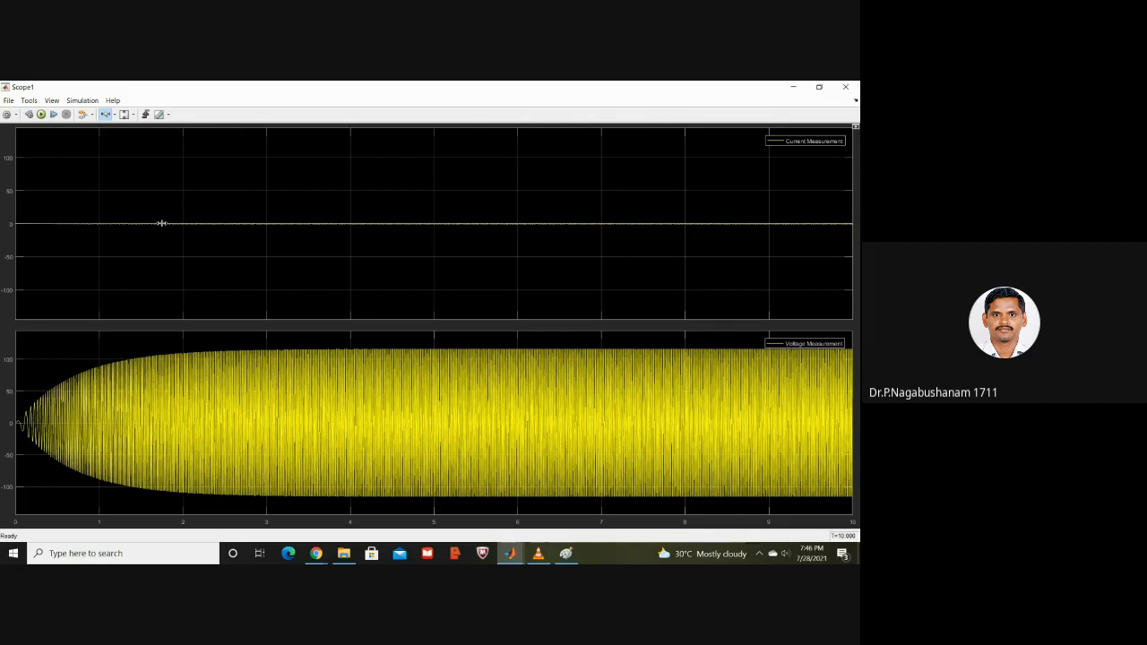
left_click_drag(167, 223, 224, 224)
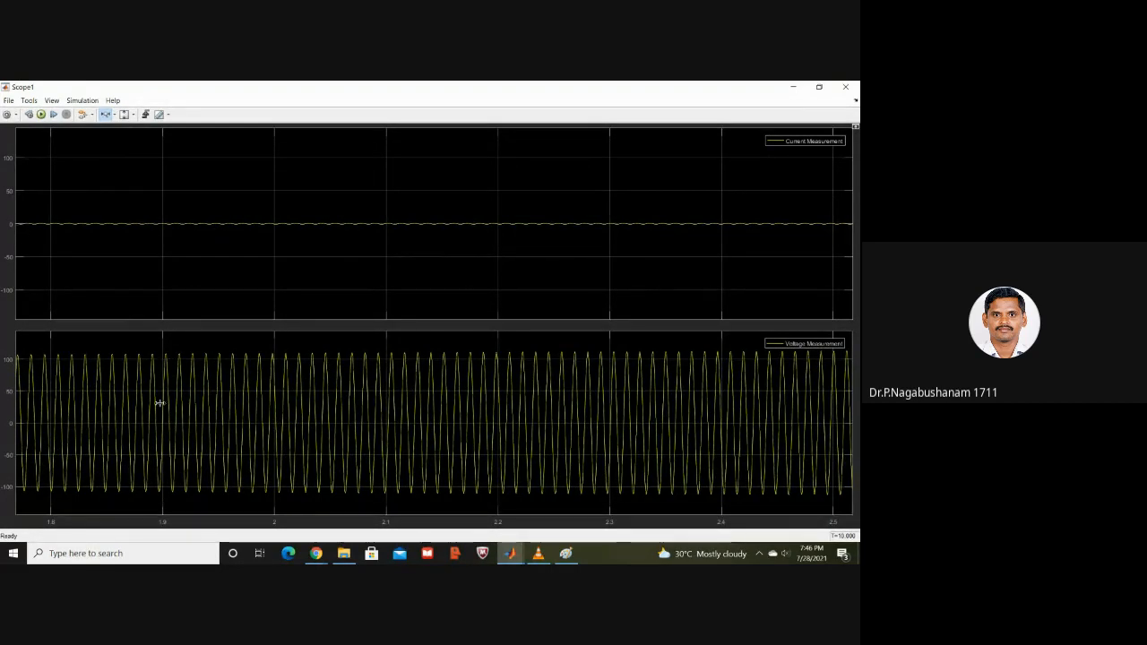
right_click(267, 222)
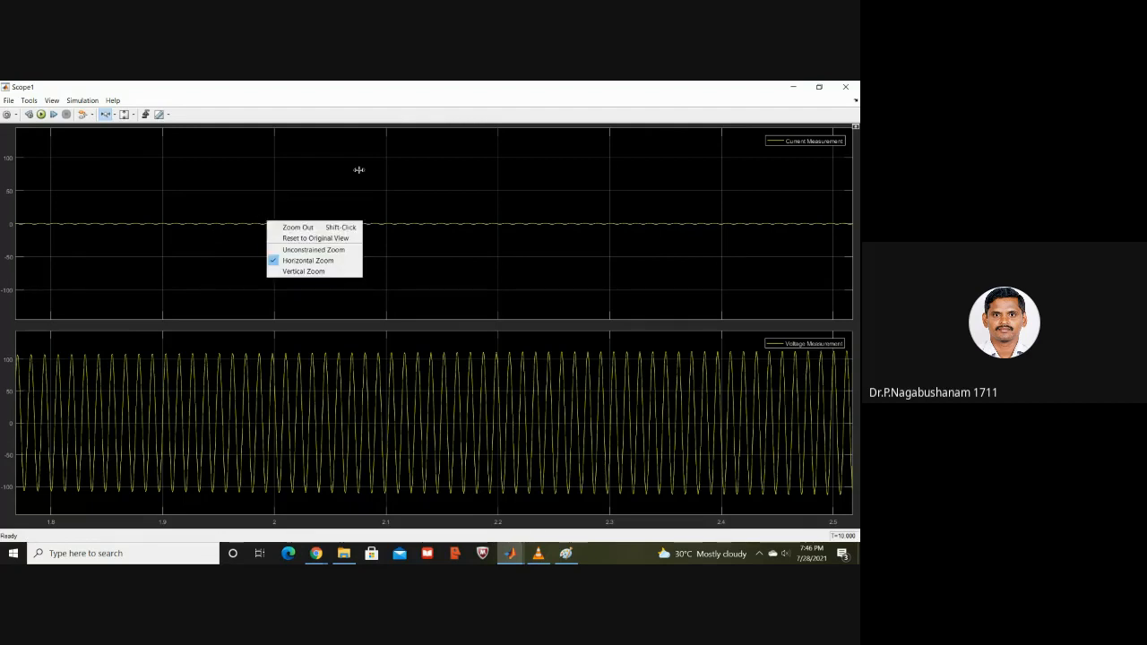
left_click(405, 176)
right_click(409, 184)
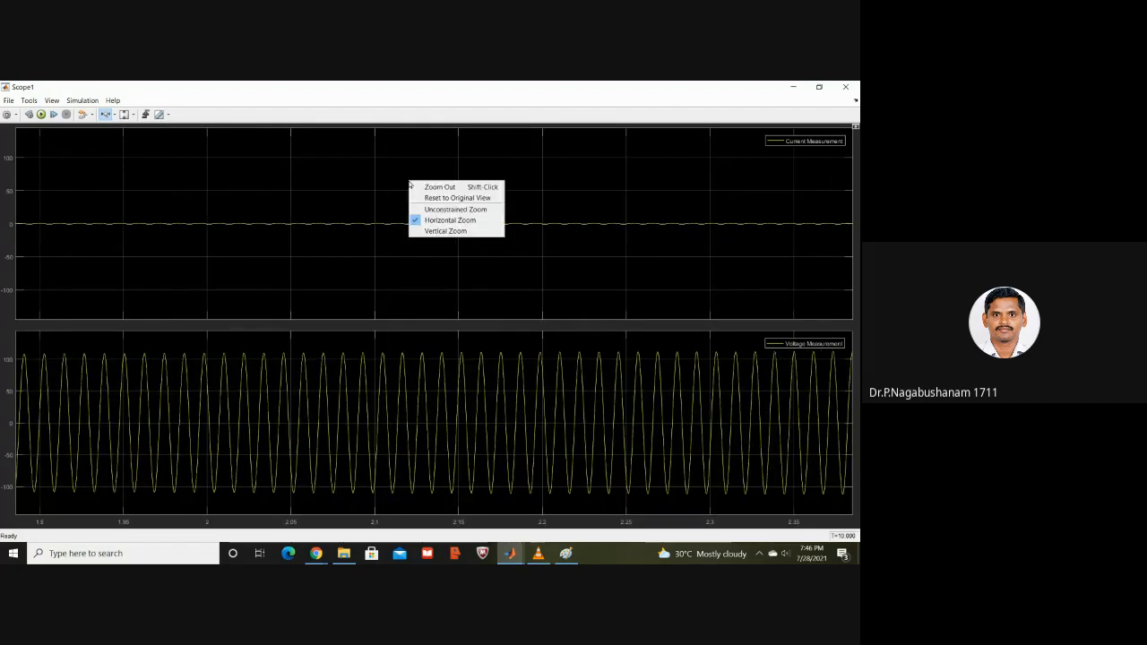
left_click(283, 275)
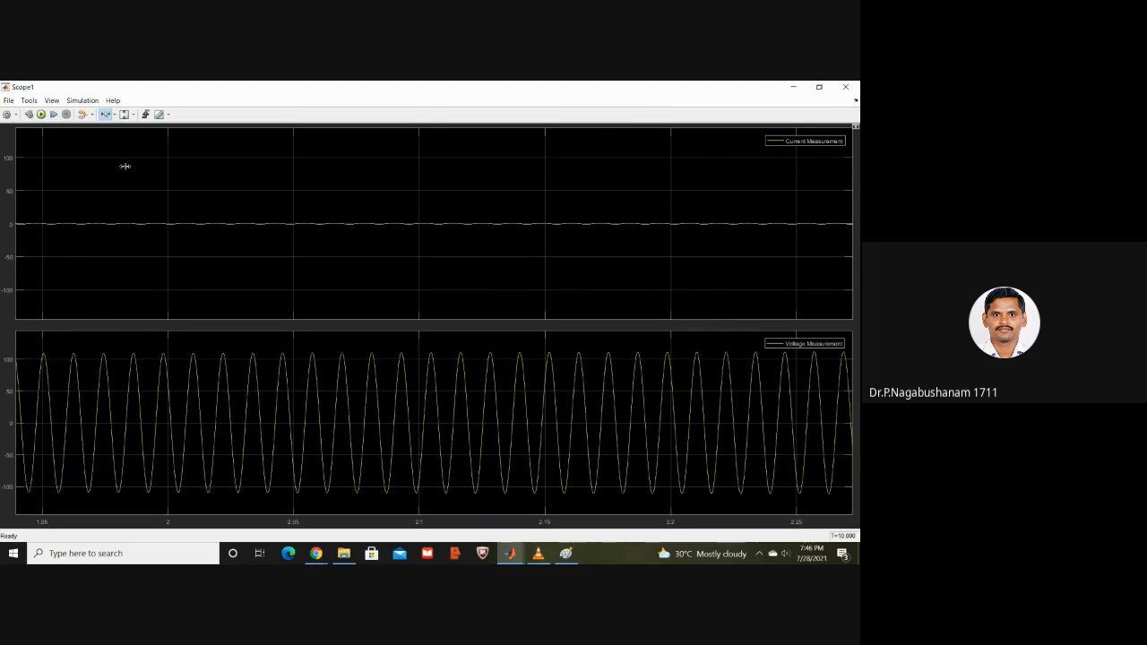
right_click(149, 229)
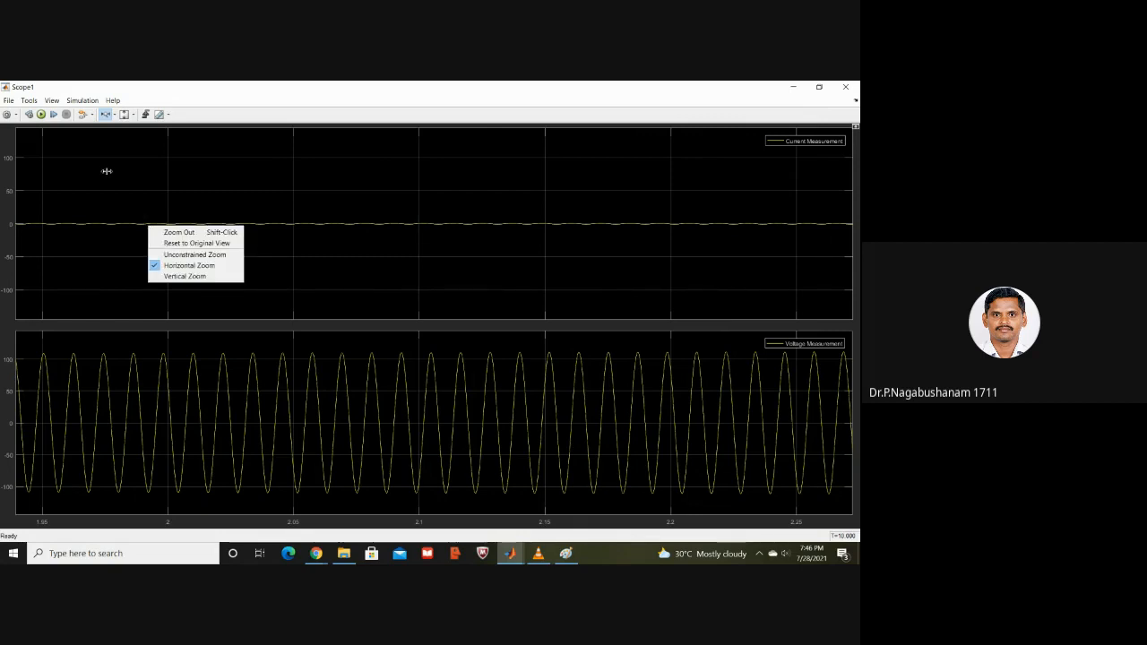
- Set the Y-limits of Scope1's display 1 to minimum -5 and maximum 5, and close the scope
left_click(16, 115)
left_click(52, 101)
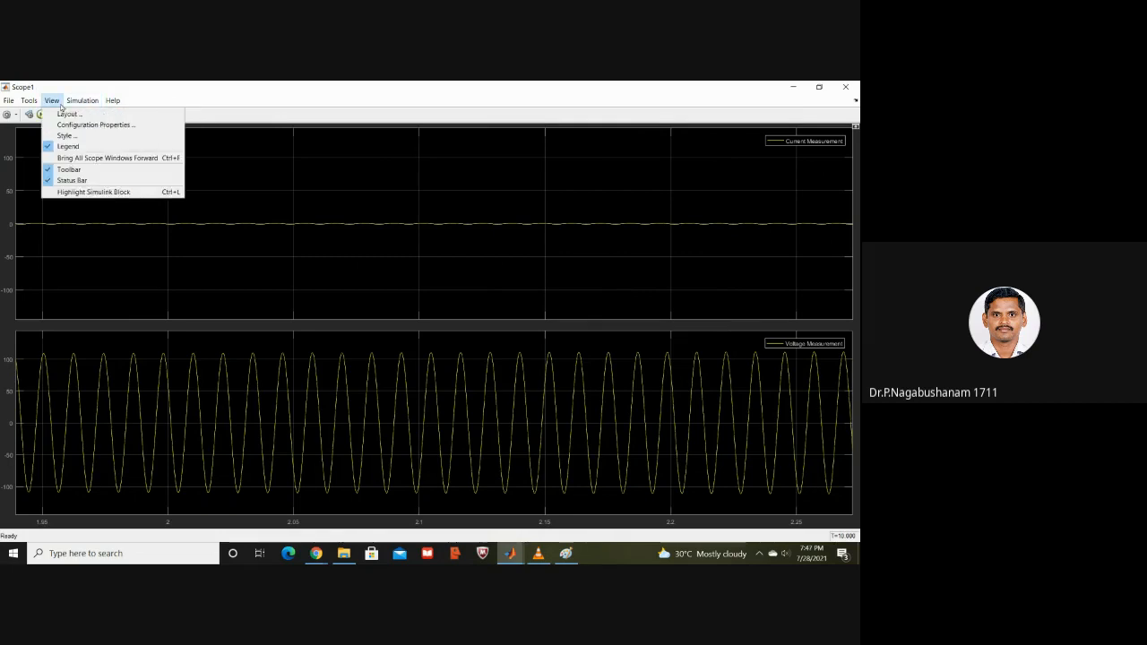
left_click(69, 126)
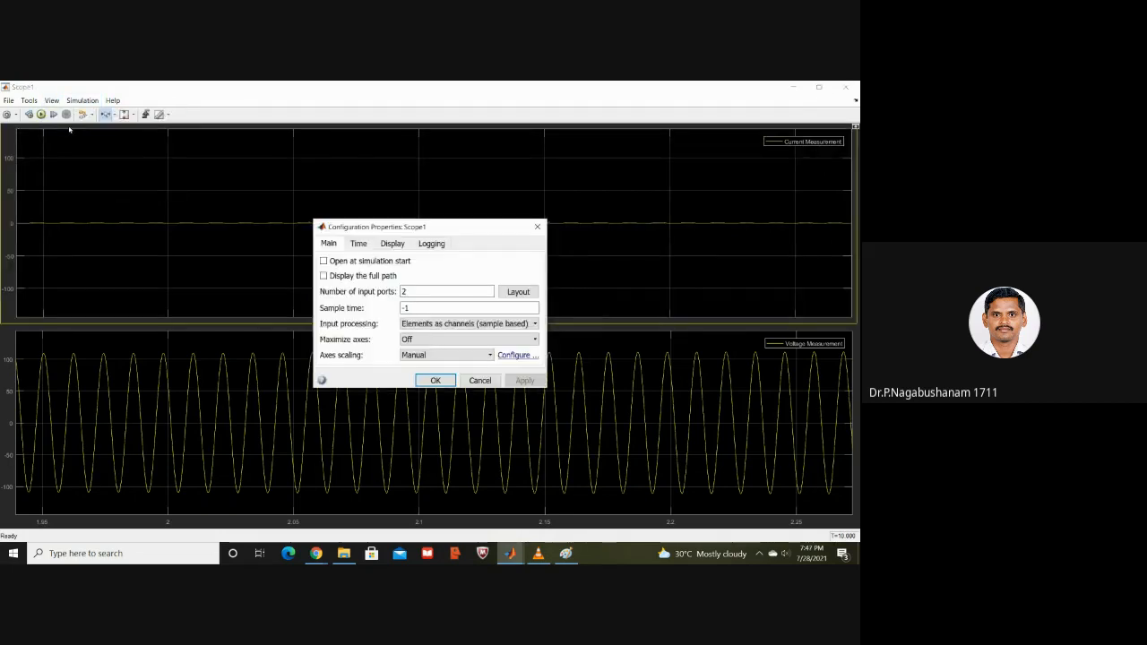
left_click(357, 245)
left_click(387, 246)
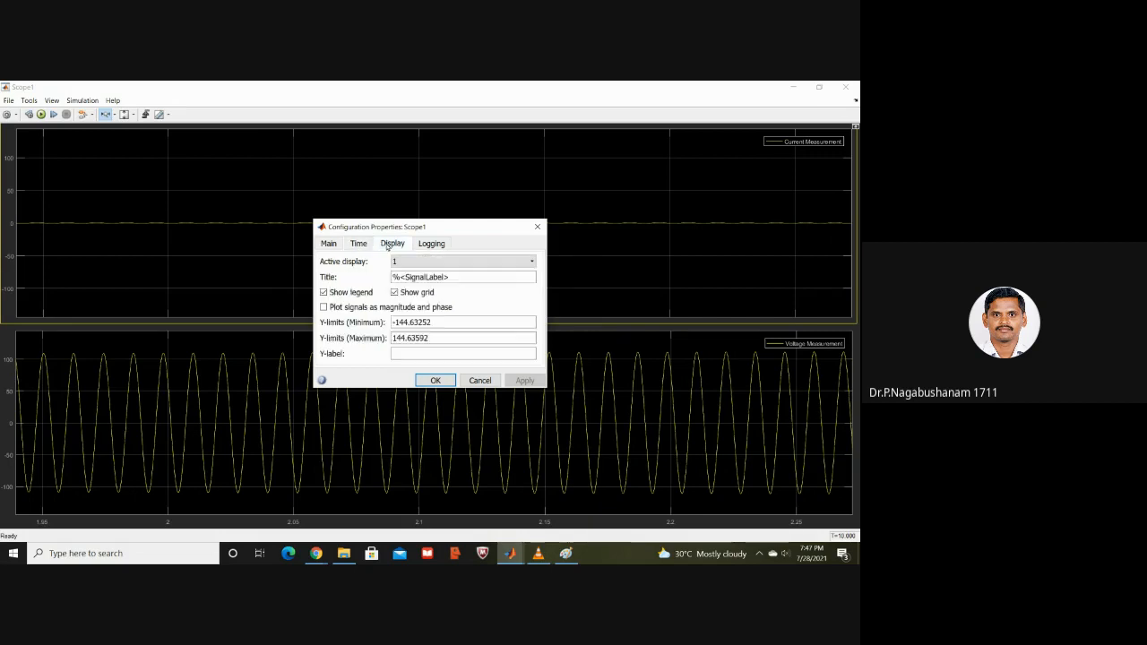
left_click(441, 340)
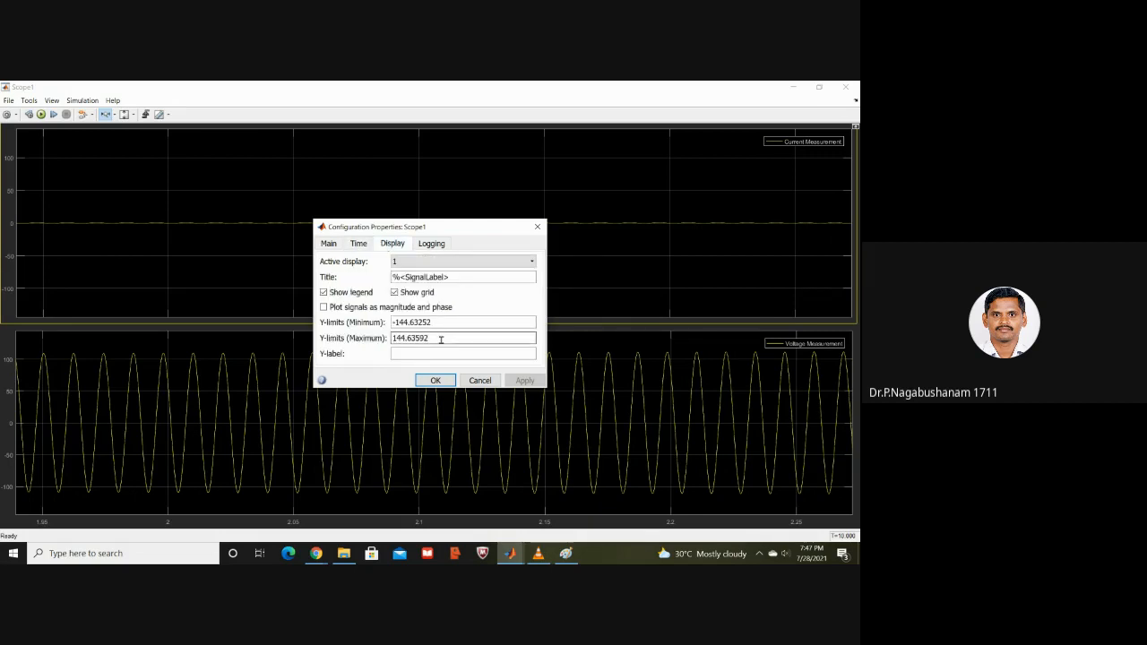
double_click(440, 340)
left_click(462, 263)
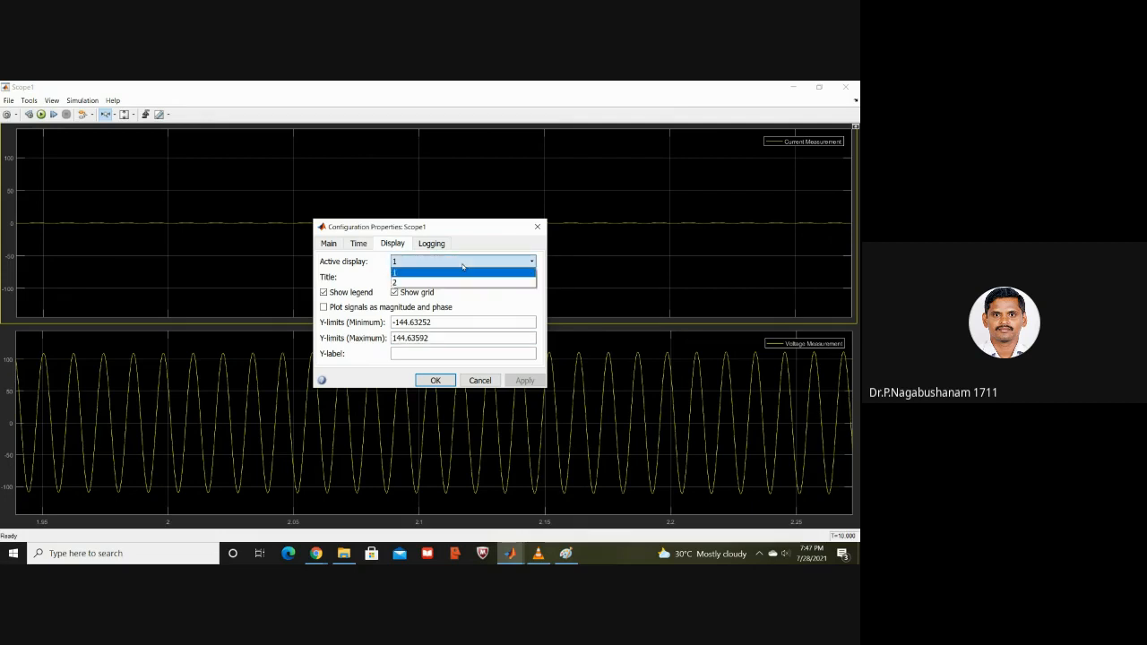
left_click(462, 271)
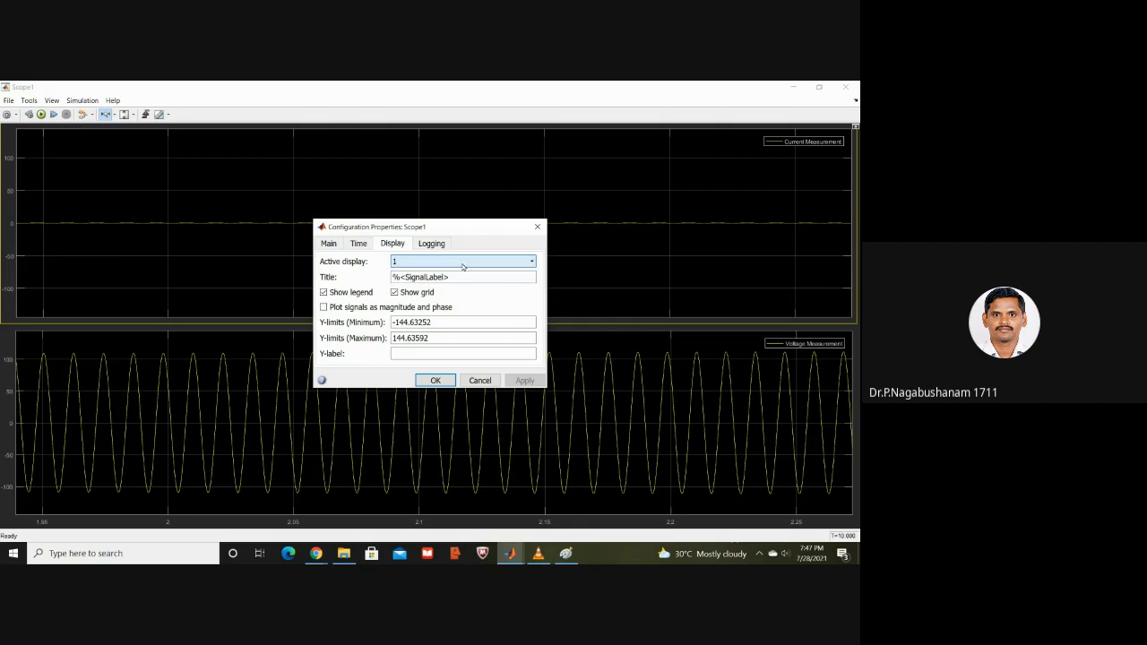
double_click(448, 337)
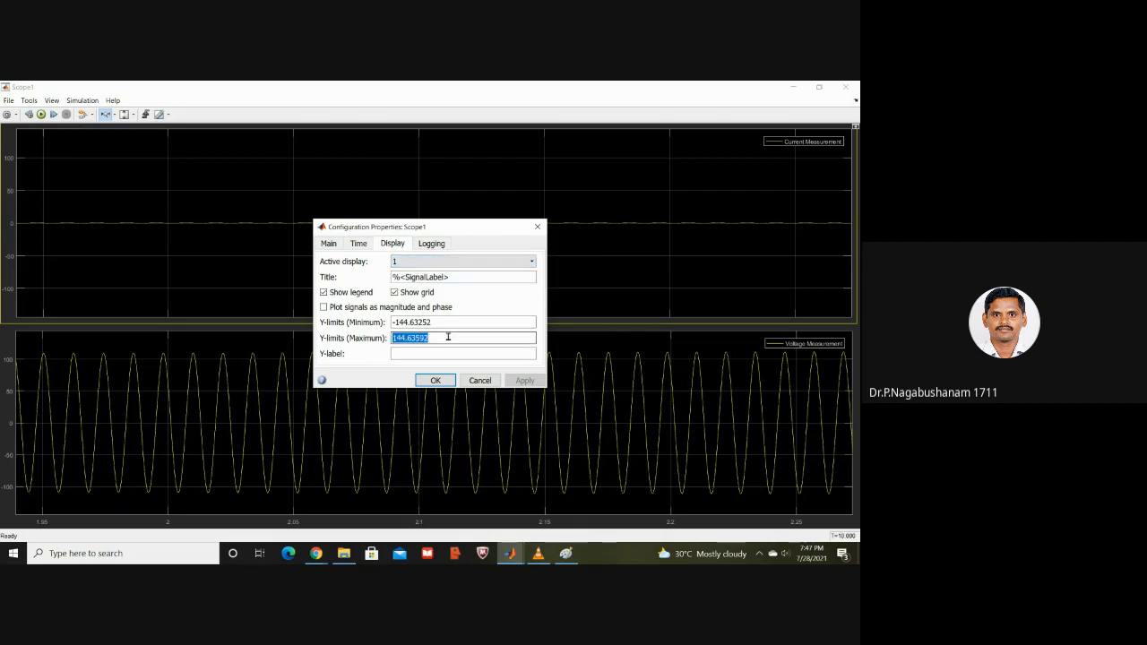
type("-5")
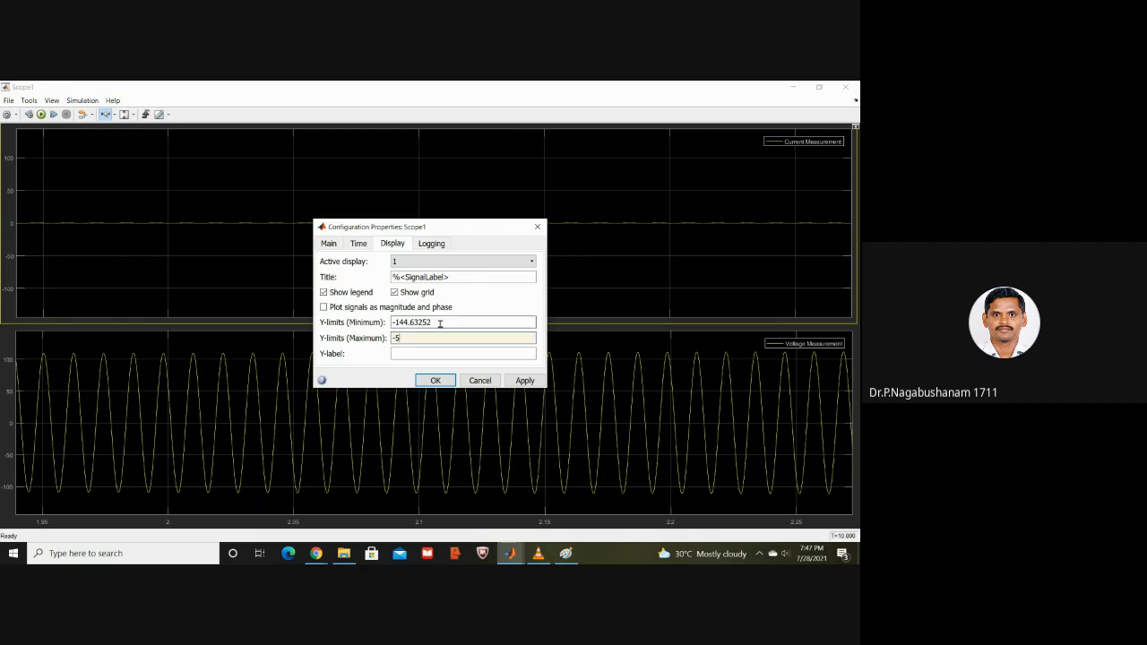
double_click(440, 323)
type("-")
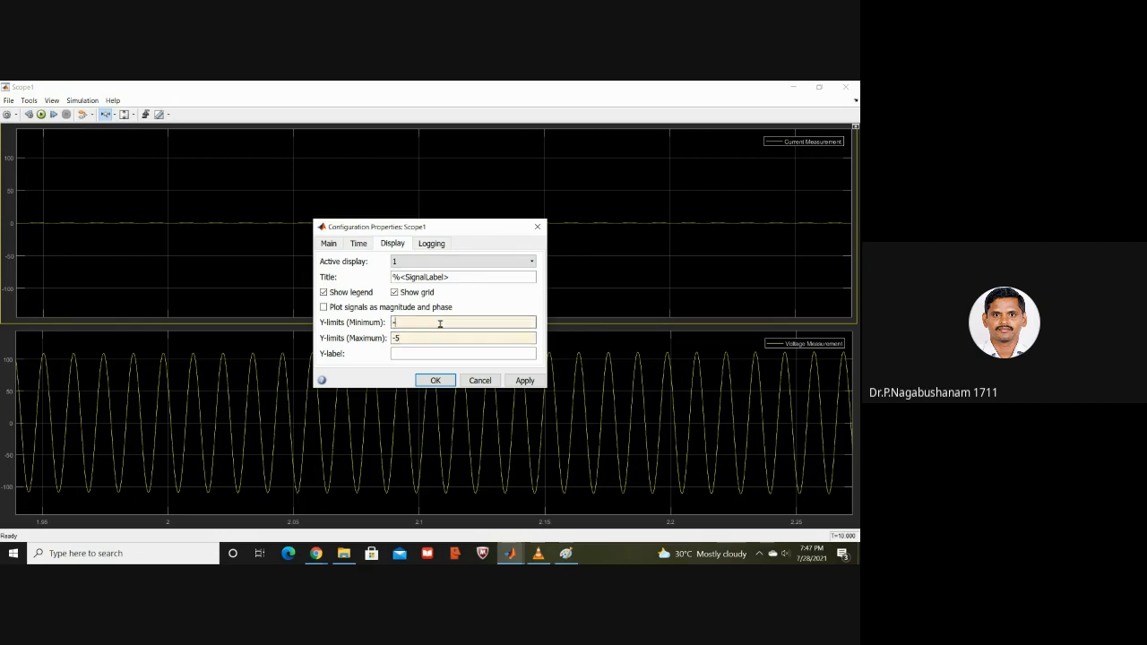
type("5")
double_click(434, 338)
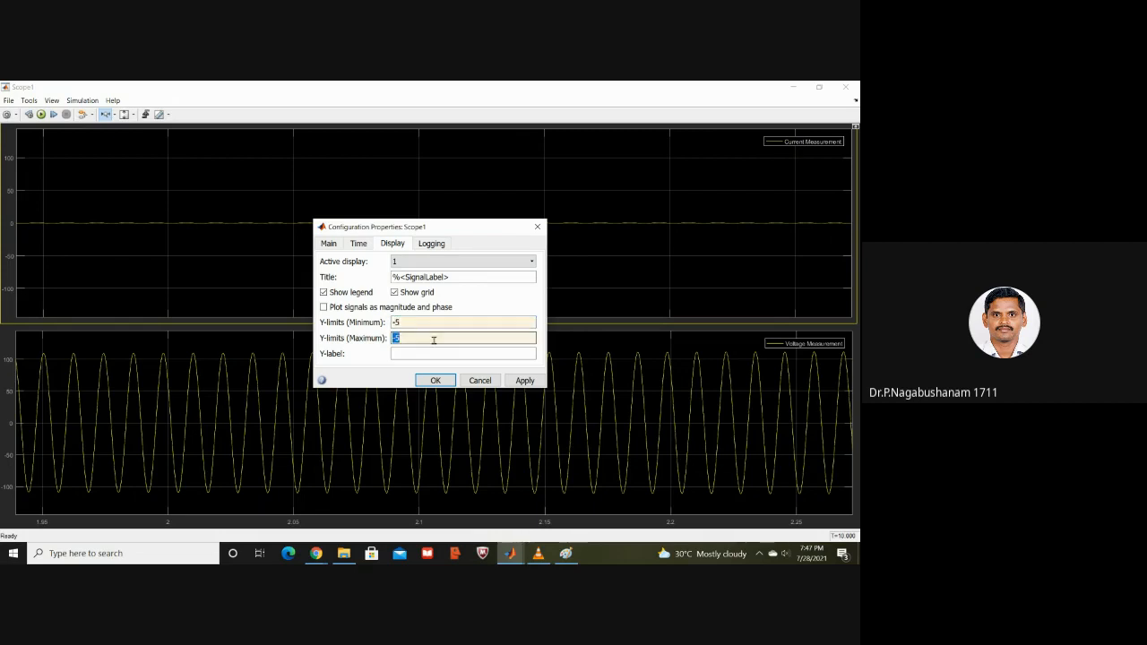
left_click(436, 381)
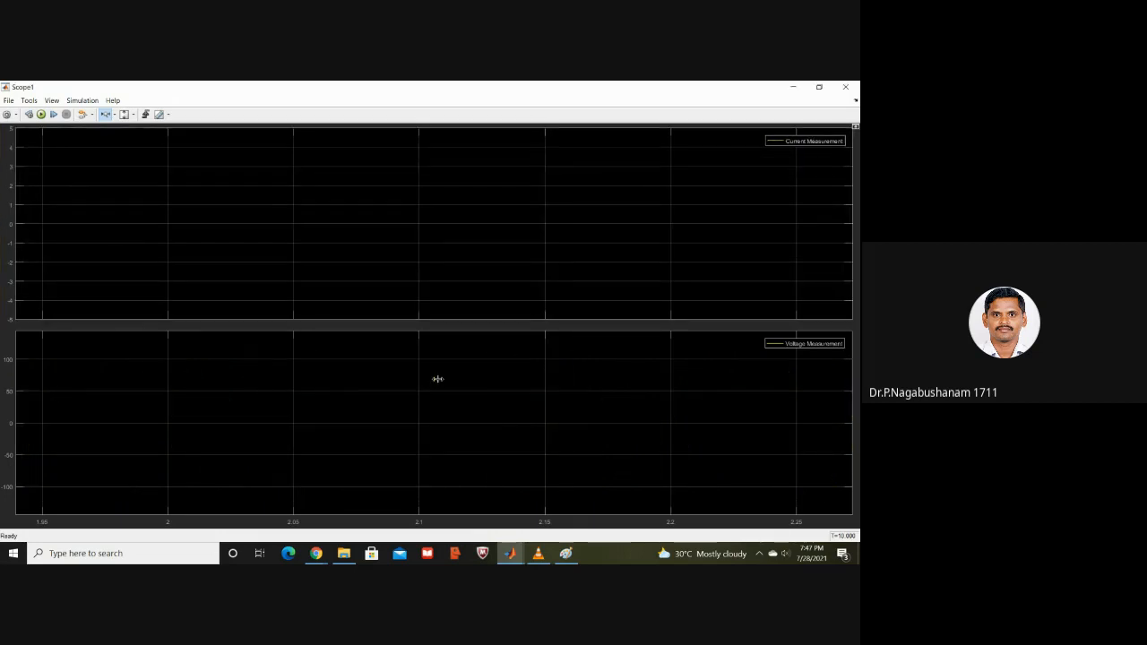
left_click(850, 87)
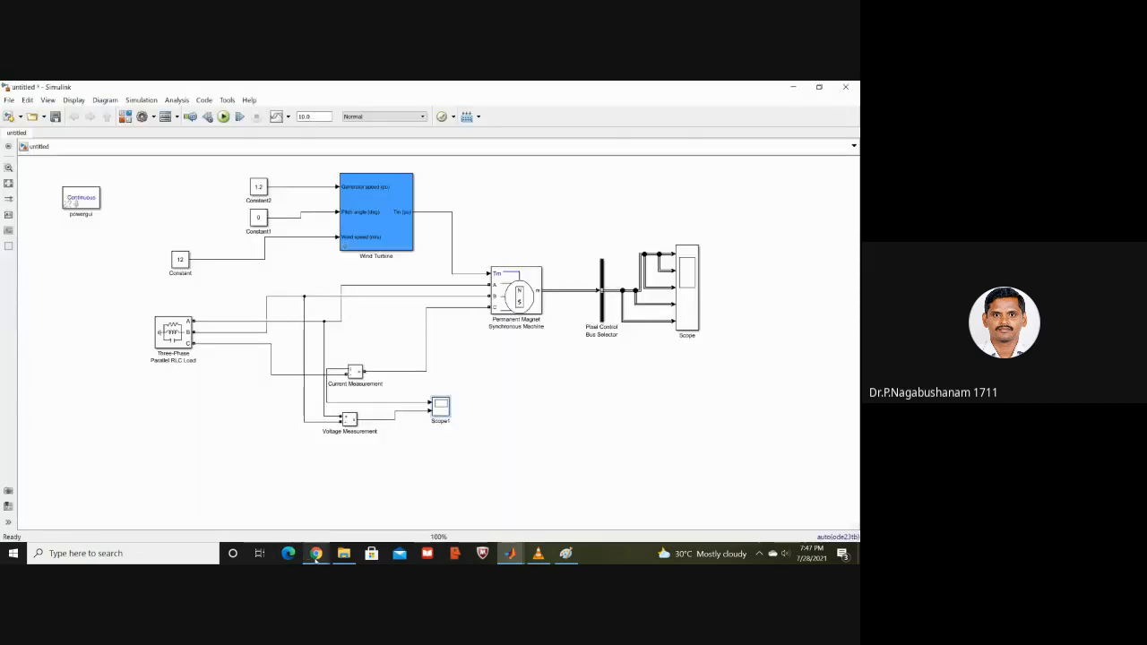
- Switch to the Google Meet call in Chrome and stop the meeting recording
mouse_move(316, 554)
left_click(290, 510)
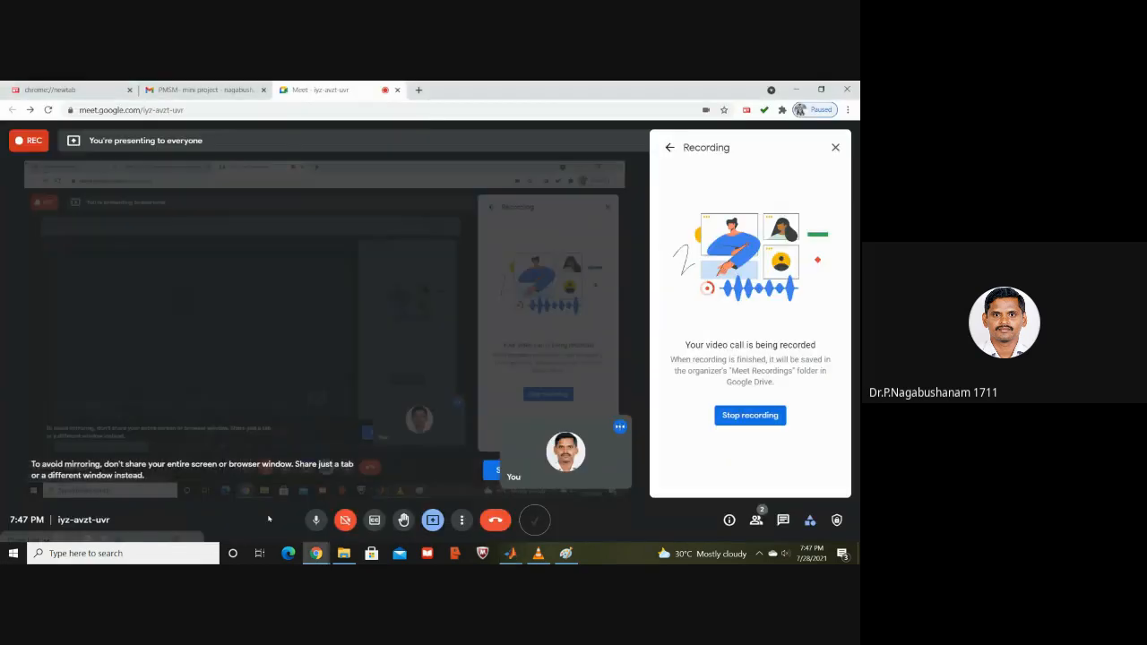
left_click(749, 415)
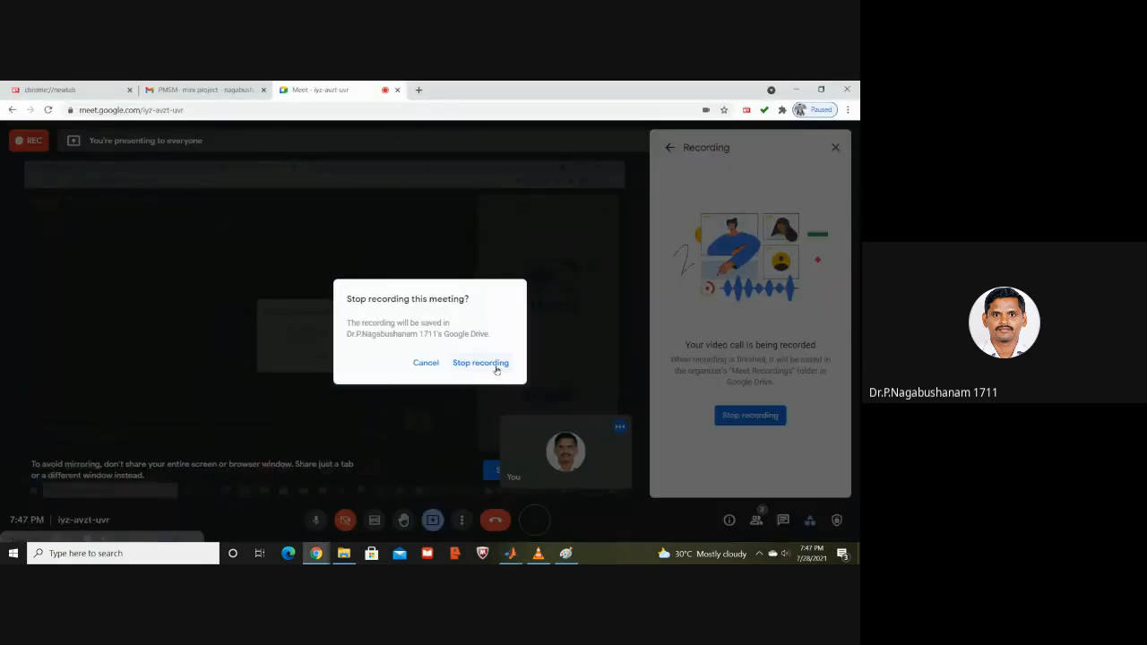